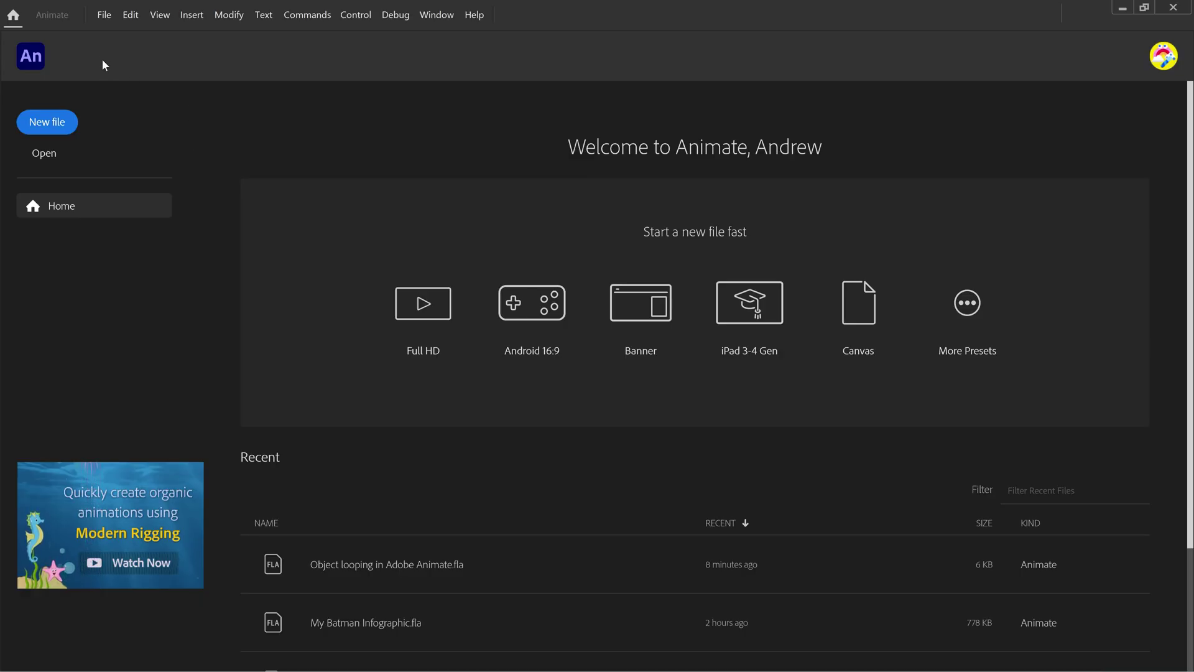
Create a new HTML5 Canvas document of 550 × 400 pixels at 24 fps.
click(105, 15)
click(110, 36)
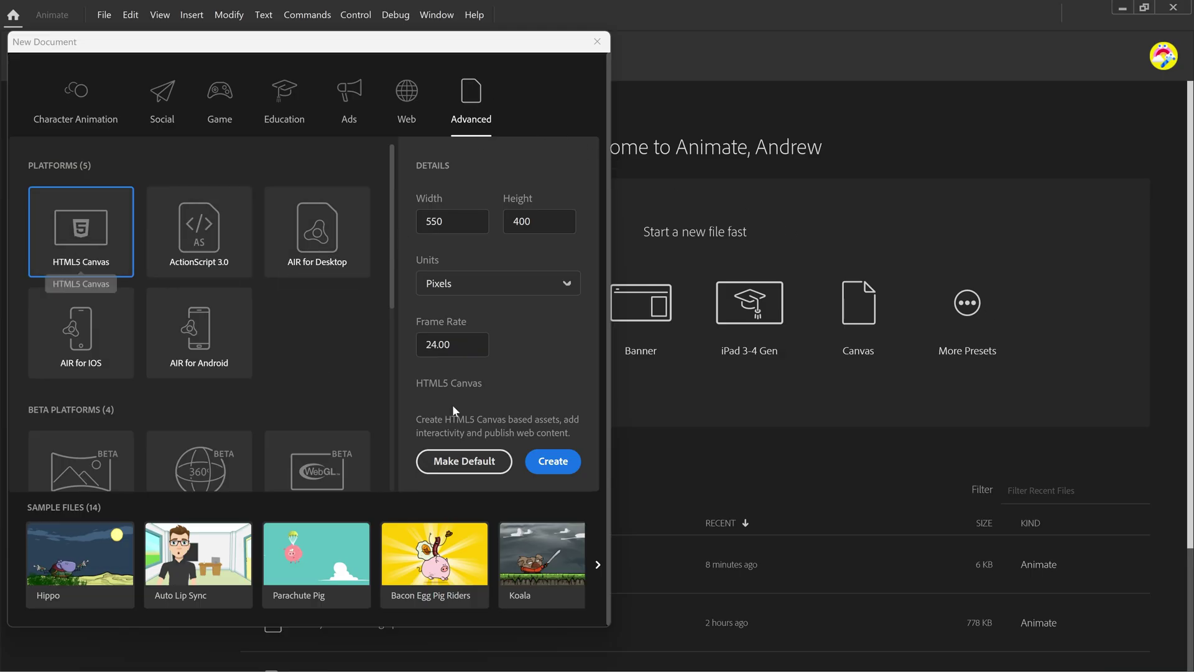
click(553, 462)
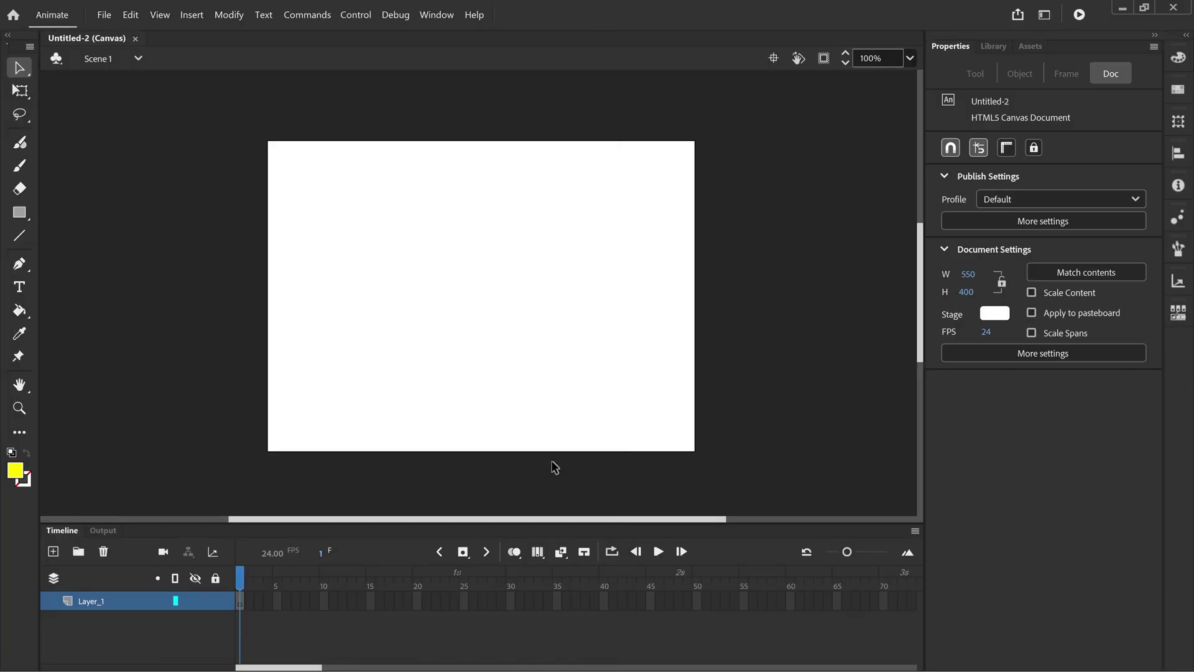
Rename the existing timeline layer as Objects and add a new layer named Action above it.
double_click(92, 602)
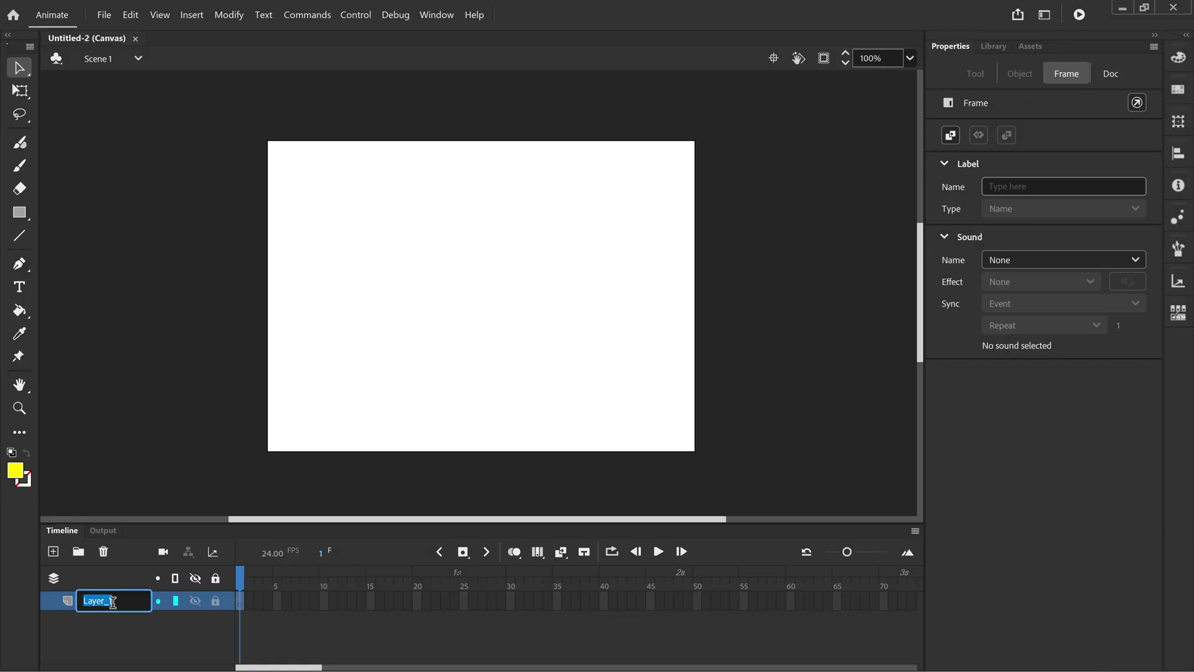
text(Objects)
key(Return)
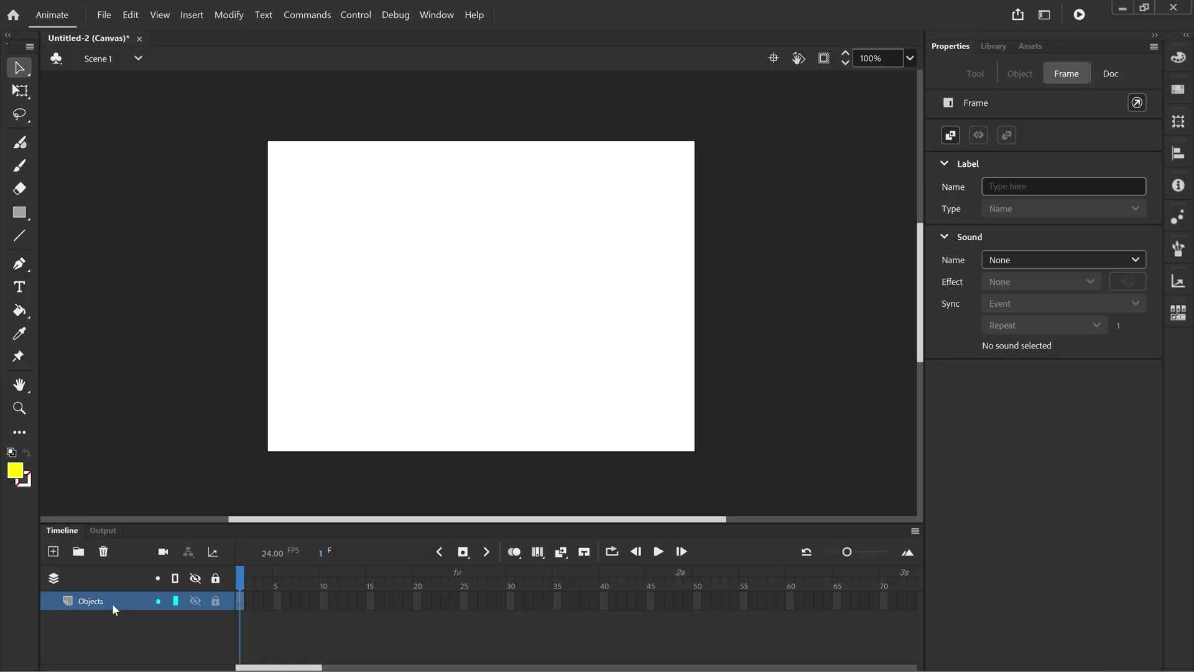
click(52, 553)
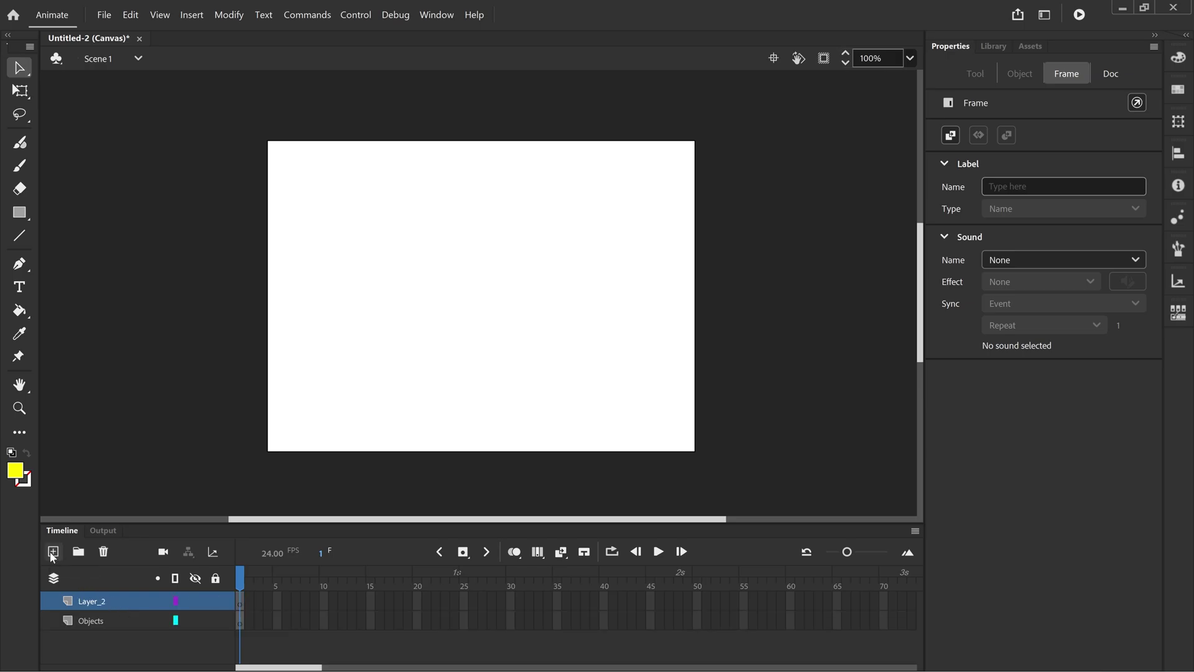
double_click(90, 601)
text(Action)
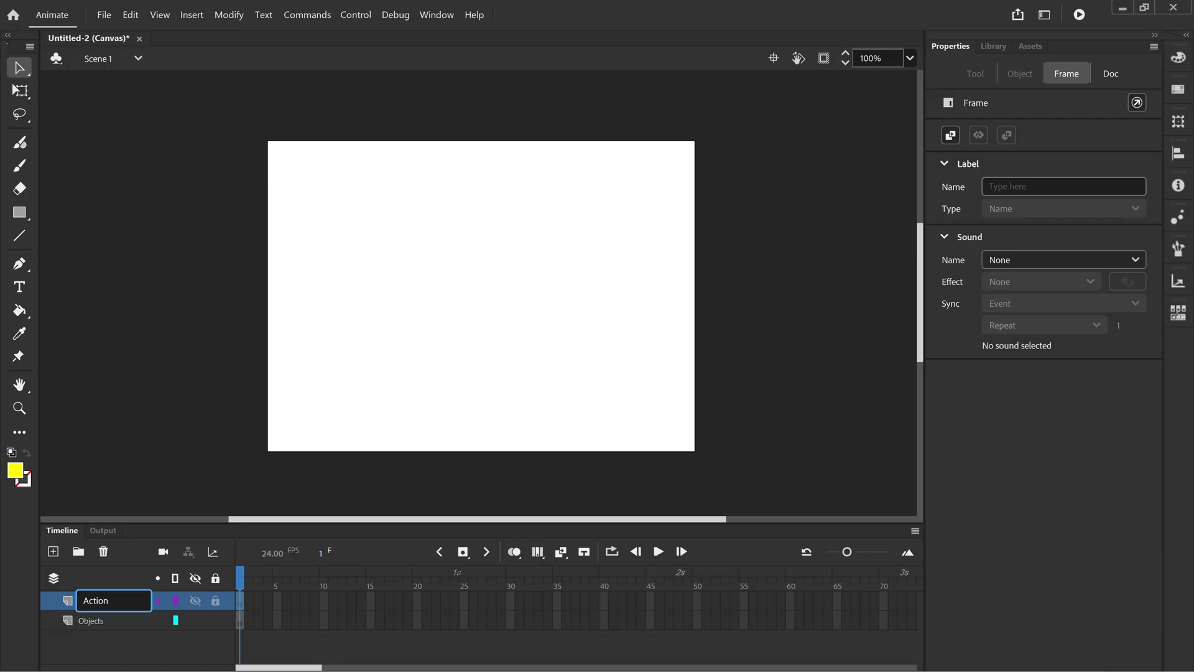
key(Return)
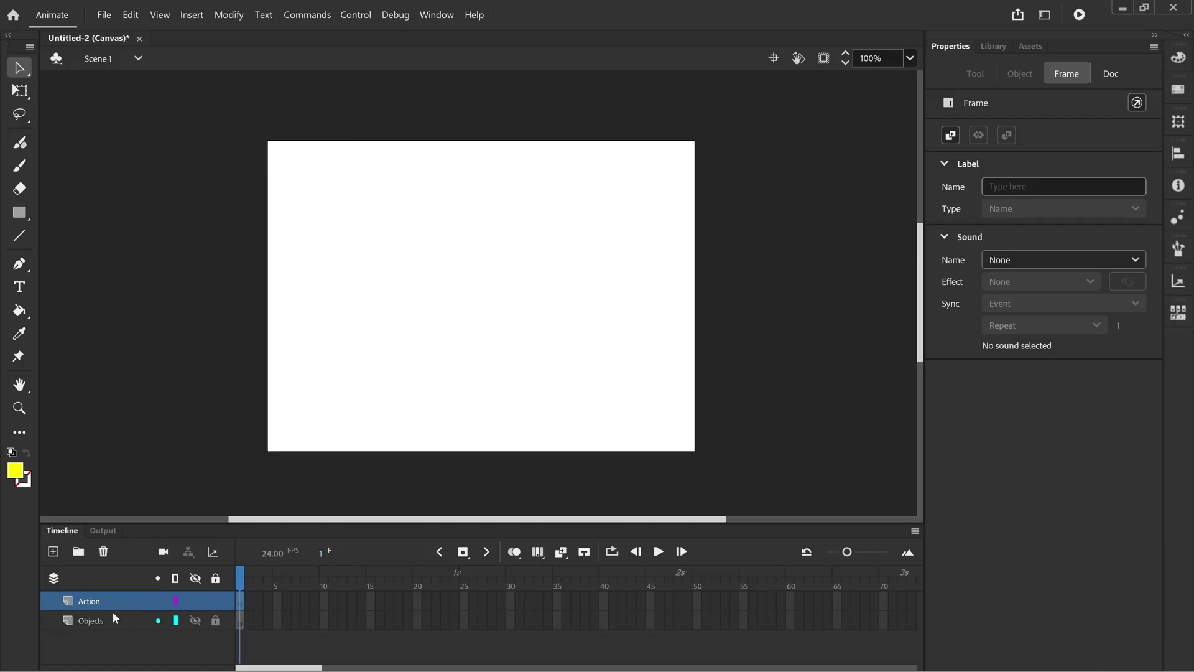
Draw a rectangle about 140 × 78 px in the left half of the stage on the Objects layer and fill it black.
click(113, 619)
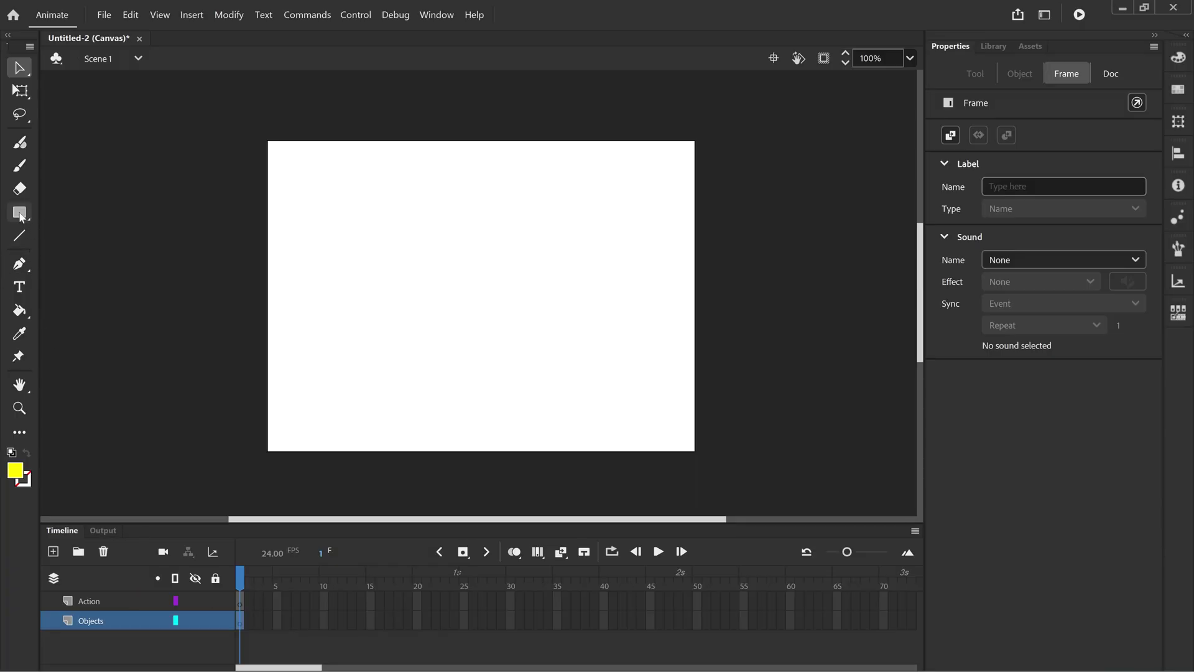
click(19, 213)
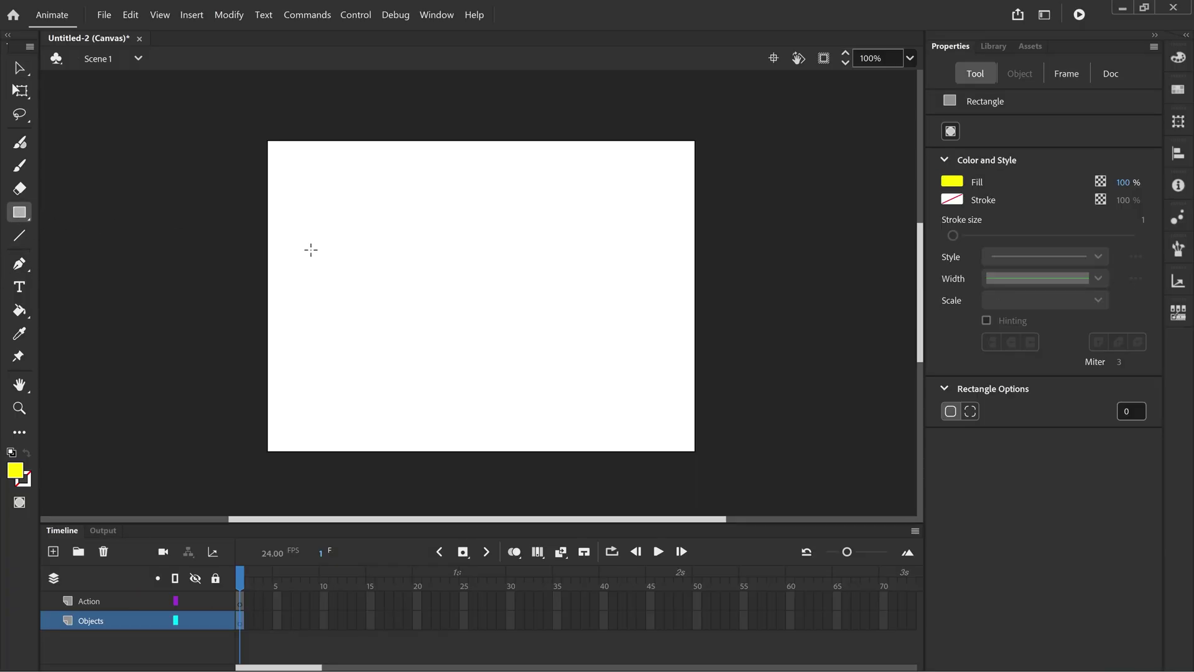
mouse_move(297, 237)
mouse_down()
mouse_move(397, 272)
mouse_move(406, 297)
mouse_up()
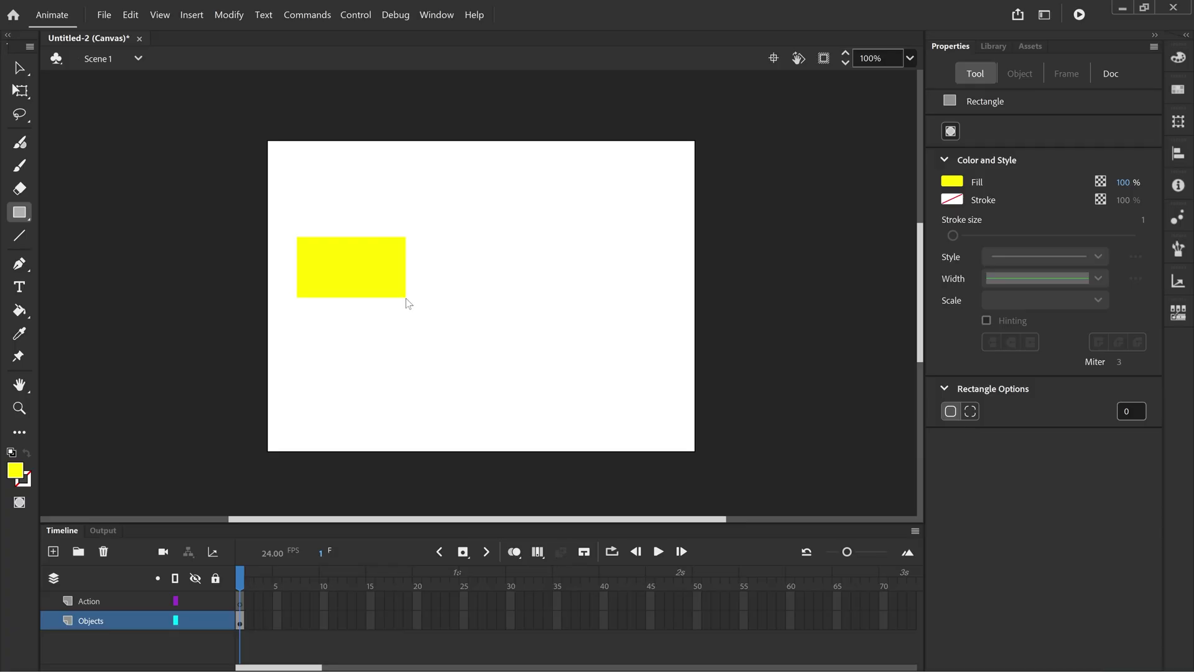
click(18, 69)
click(349, 266)
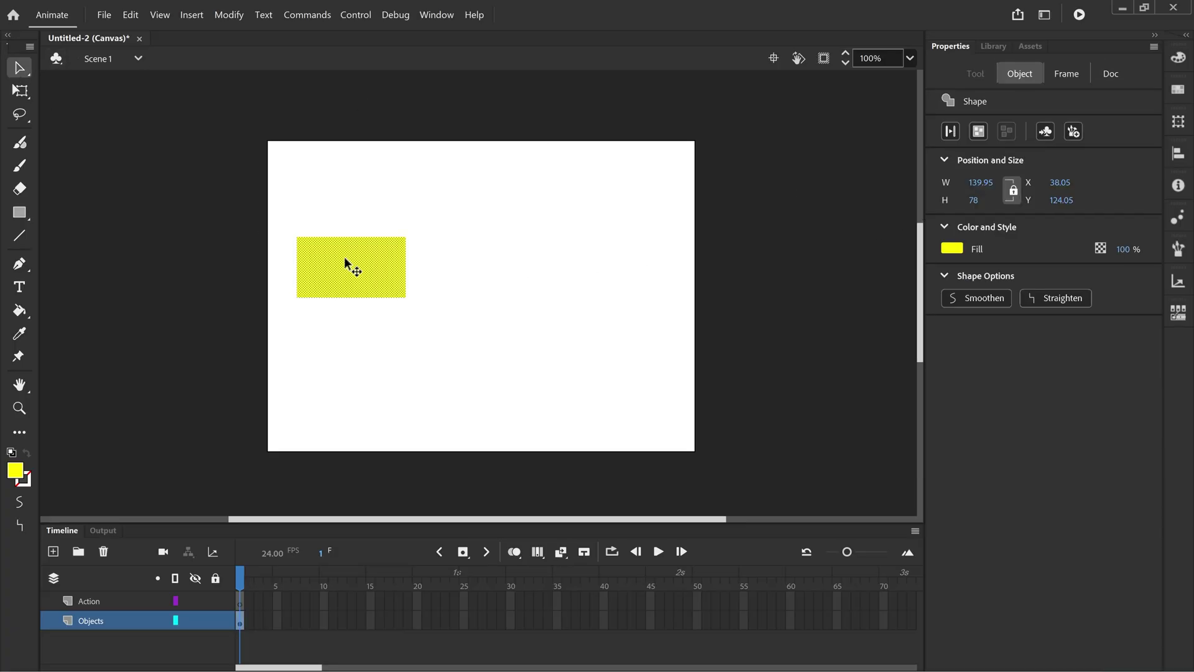
click(953, 248)
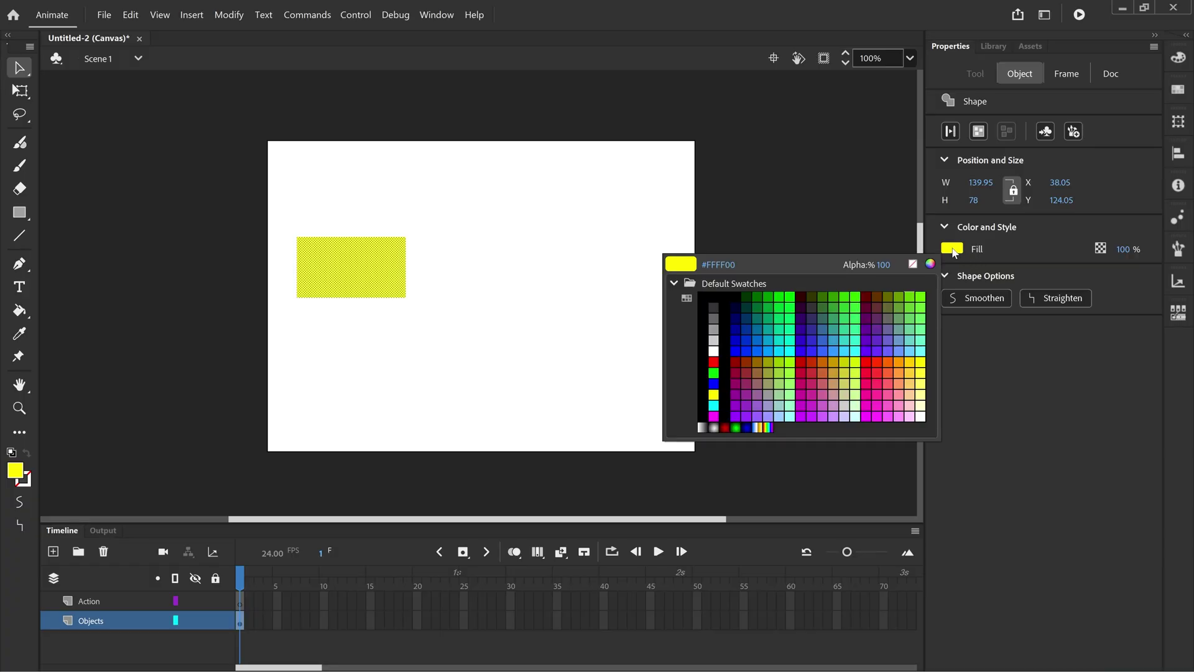
click(714, 297)
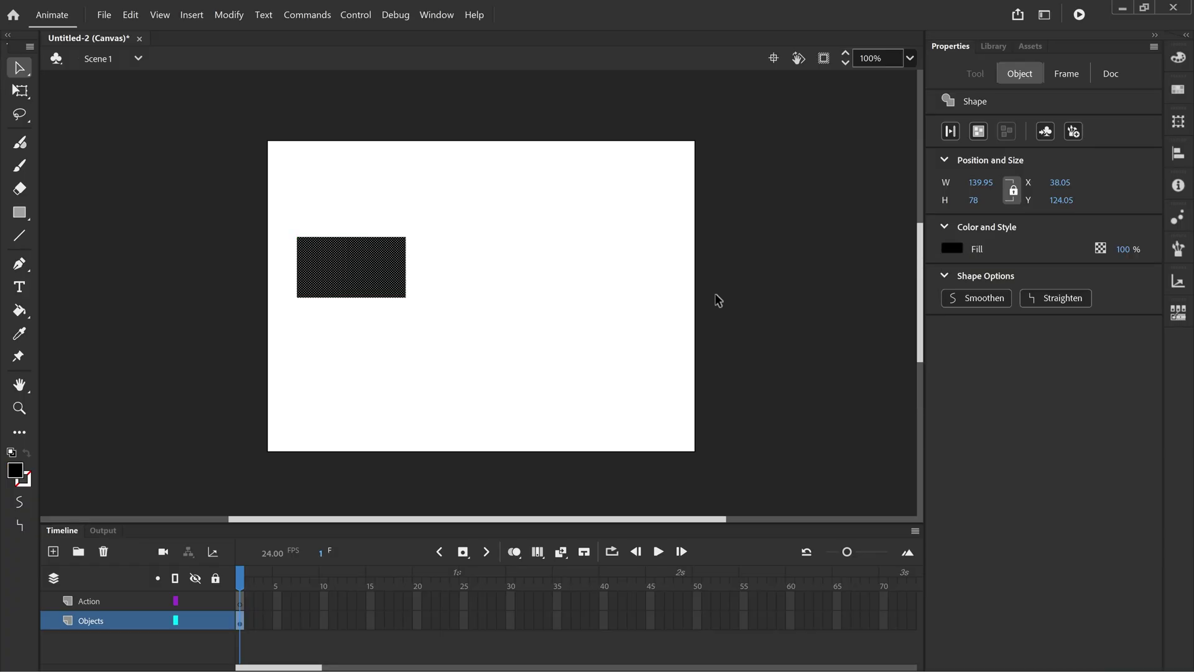
Add a static text box about 142 px wide over the black rectangle, reading "Click".
click(20, 287)
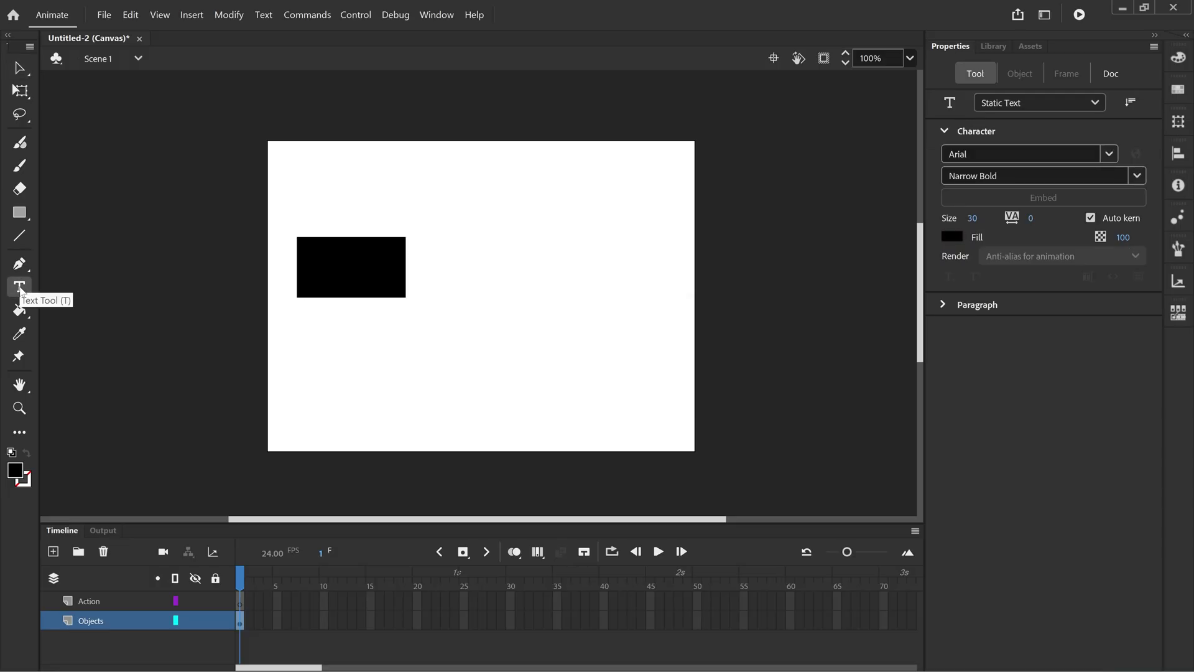
drag(298, 236, 404, 294)
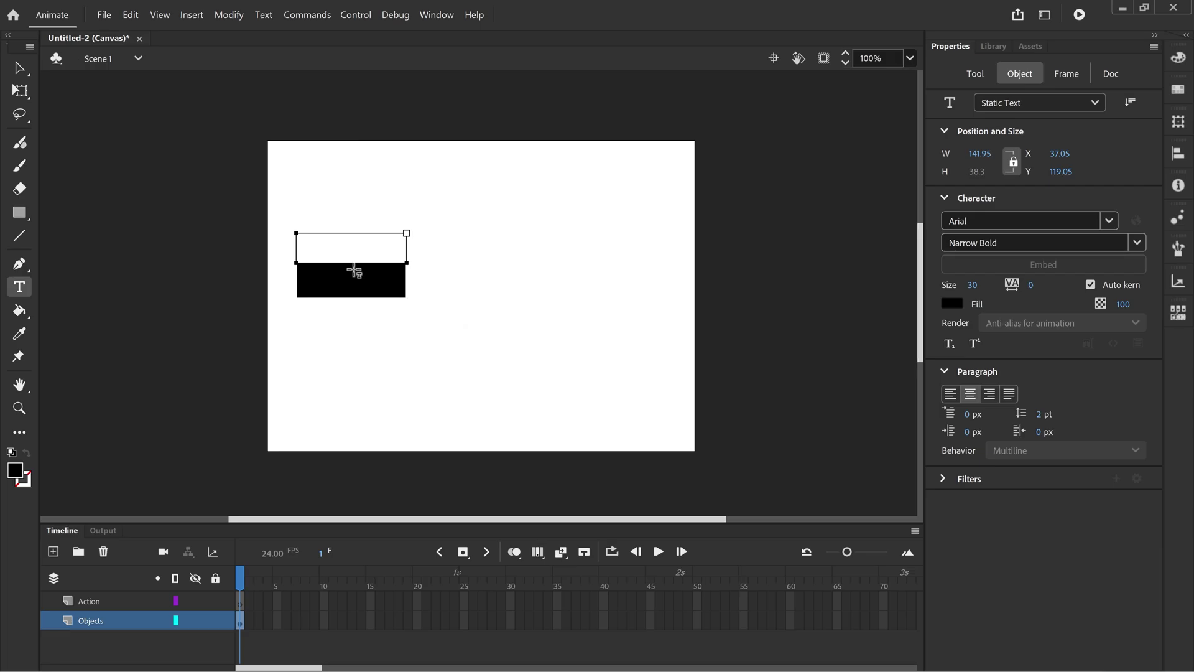
text(Click)
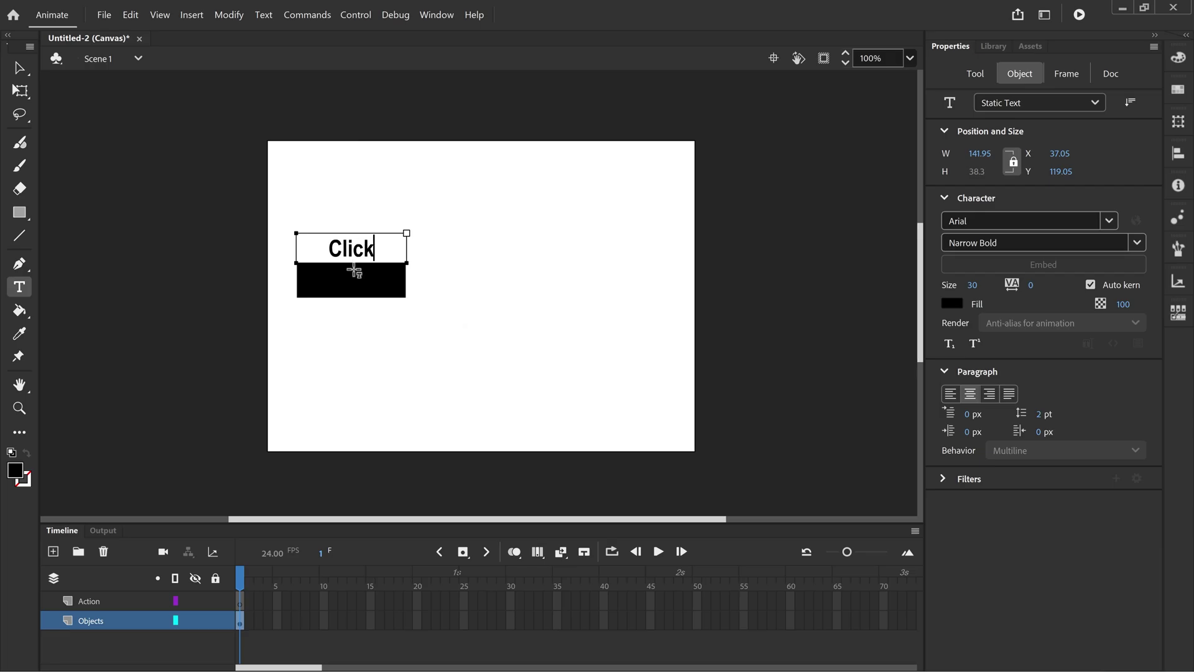
Set the "Click" text's fill to white and move it to the middle of the black rectangle.
click(18, 70)
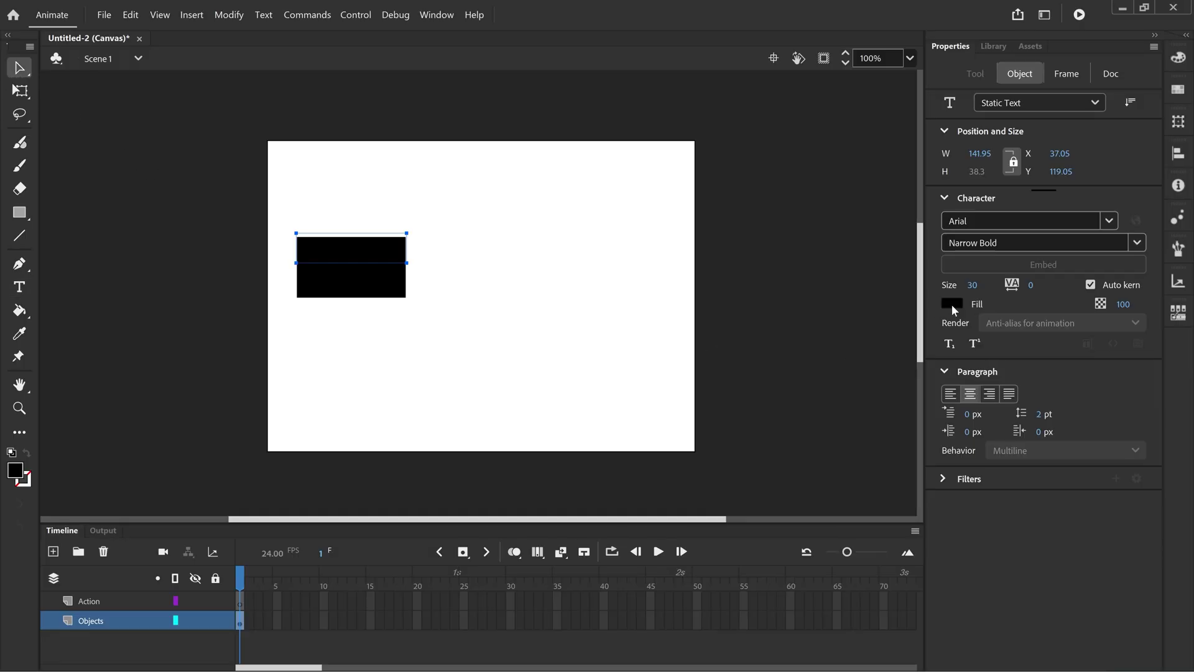
click(953, 302)
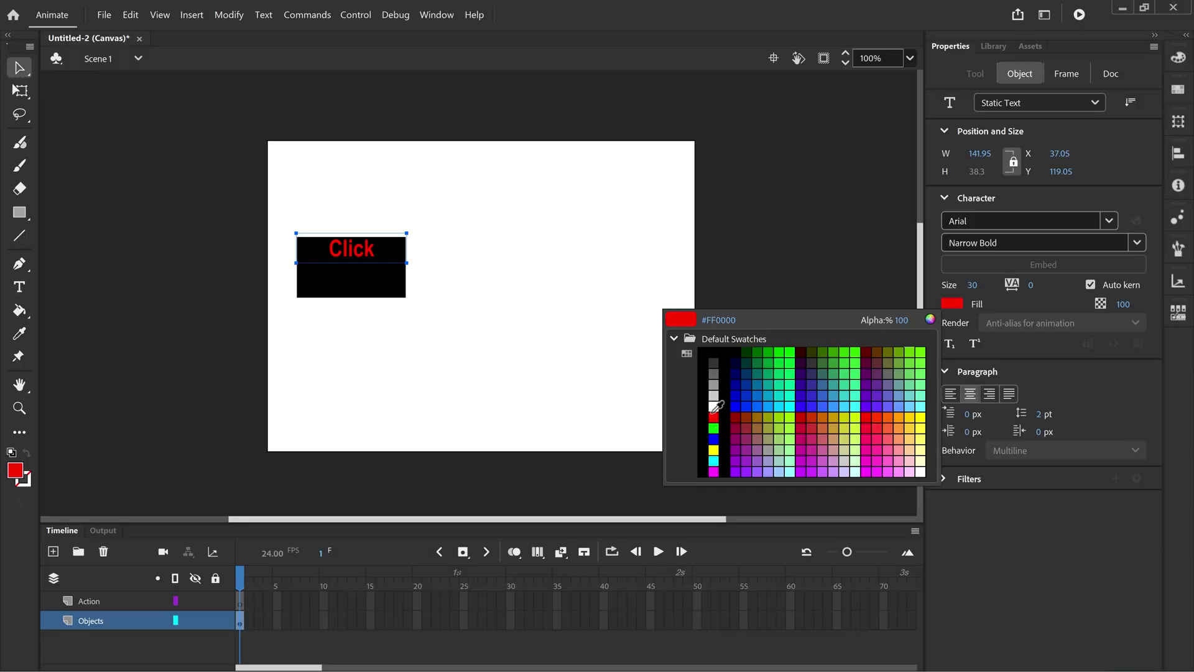
click(713, 406)
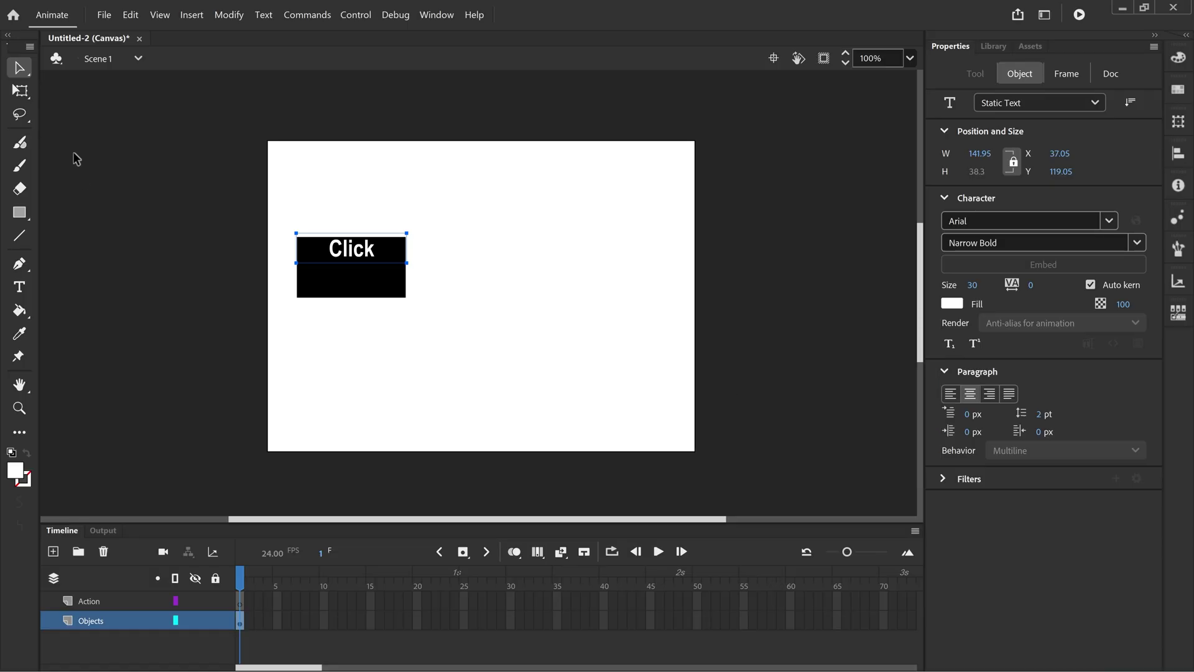
drag(369, 246, 371, 267)
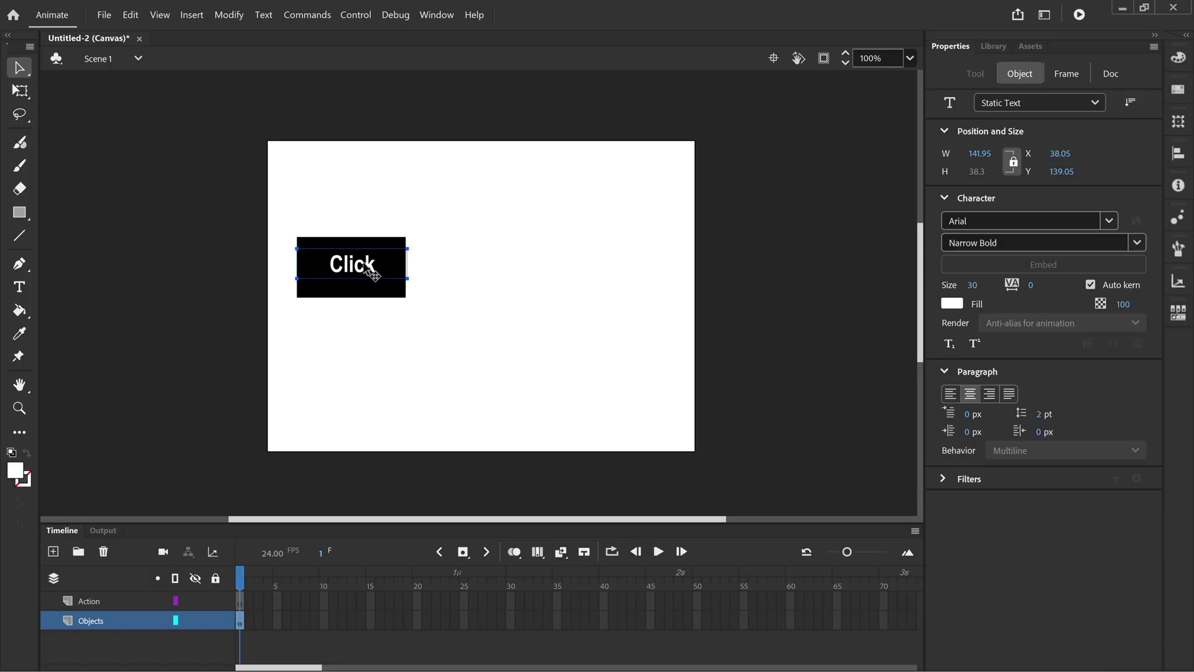
click(427, 314)
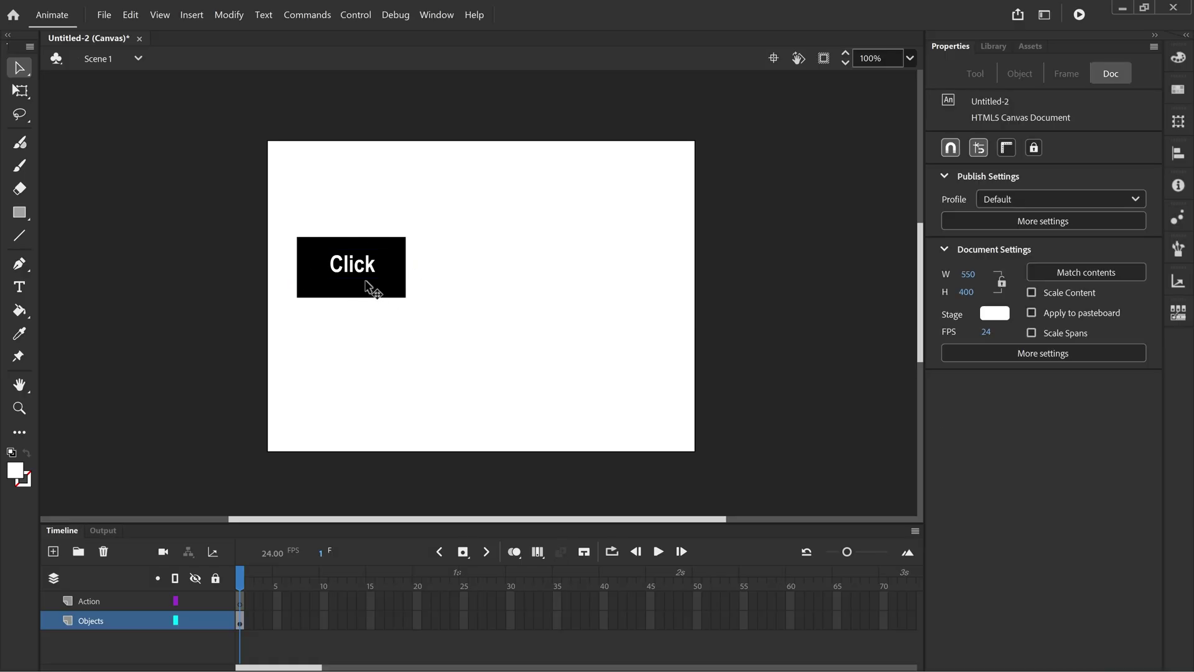
Convert the black rectangle and its "Click" text to a Button symbol named button1, and give it the instance name button1.
drag(283, 221, 424, 309)
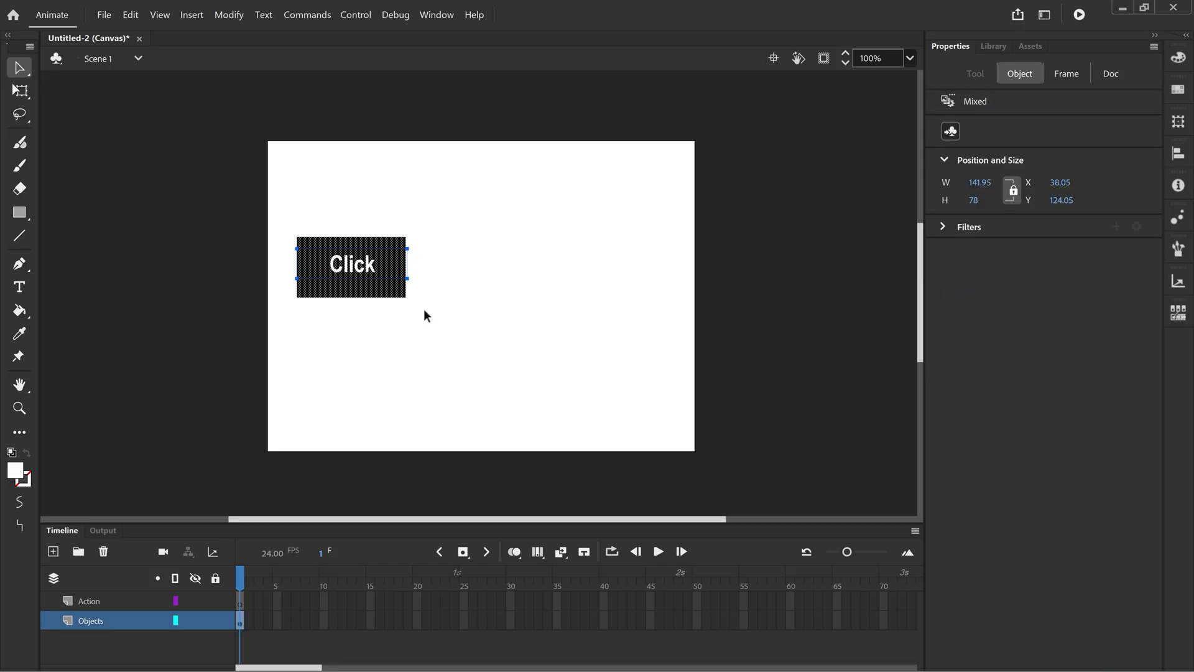
right_click(393, 273)
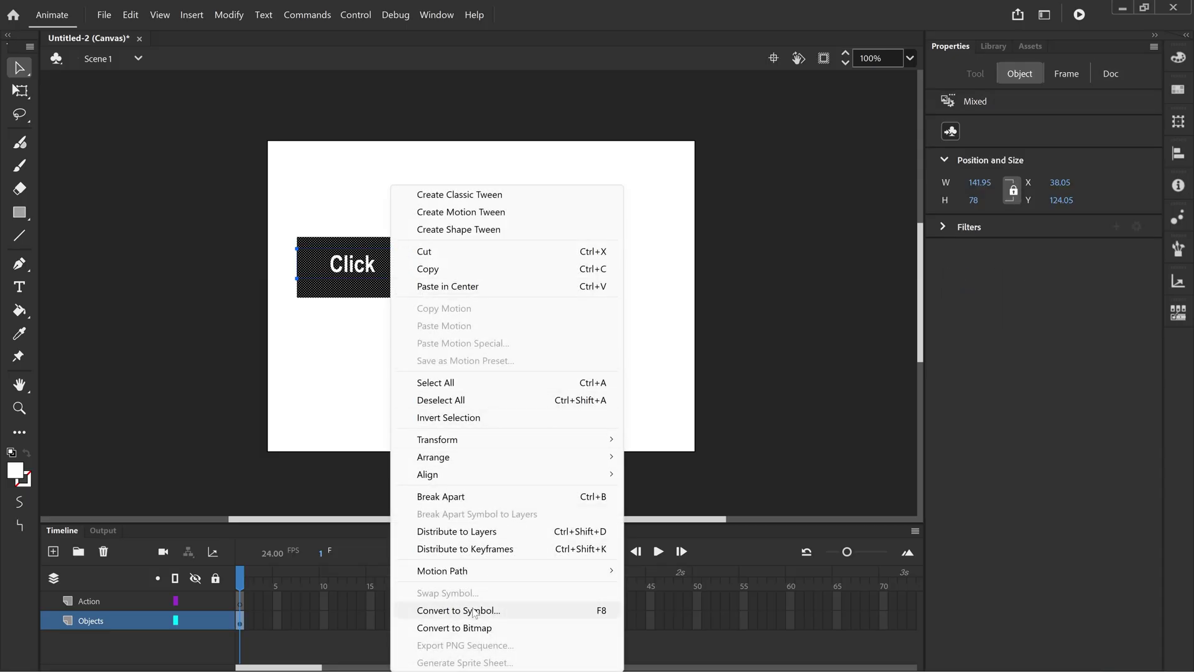
click(474, 612)
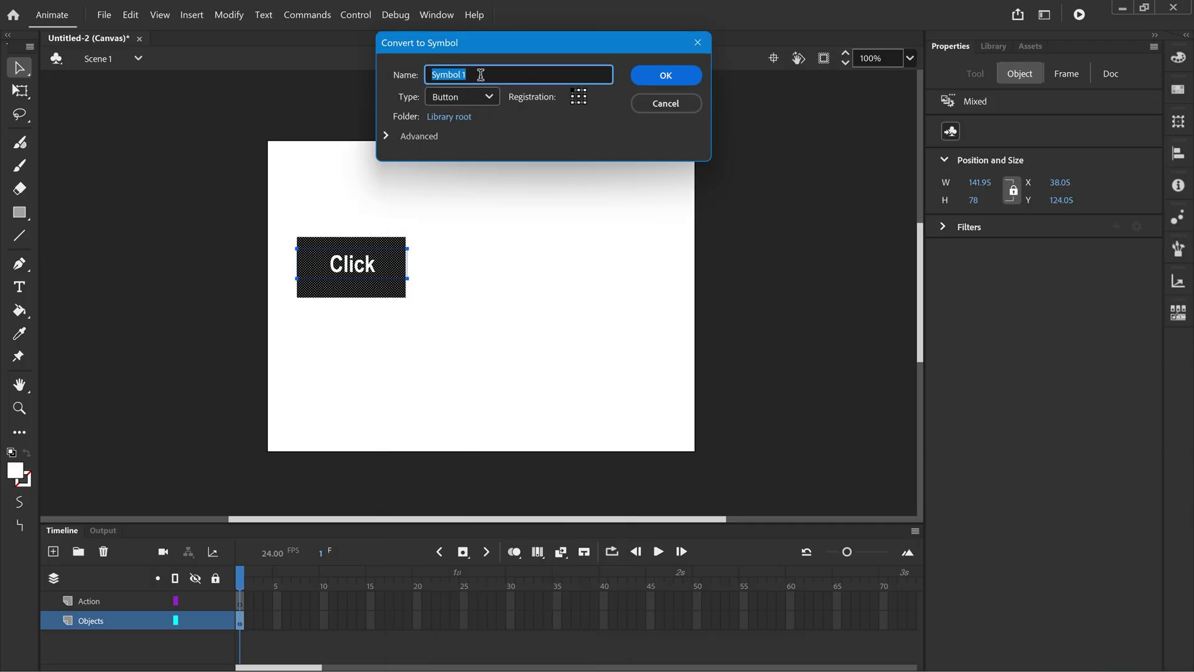
text(button1)
click(451, 98)
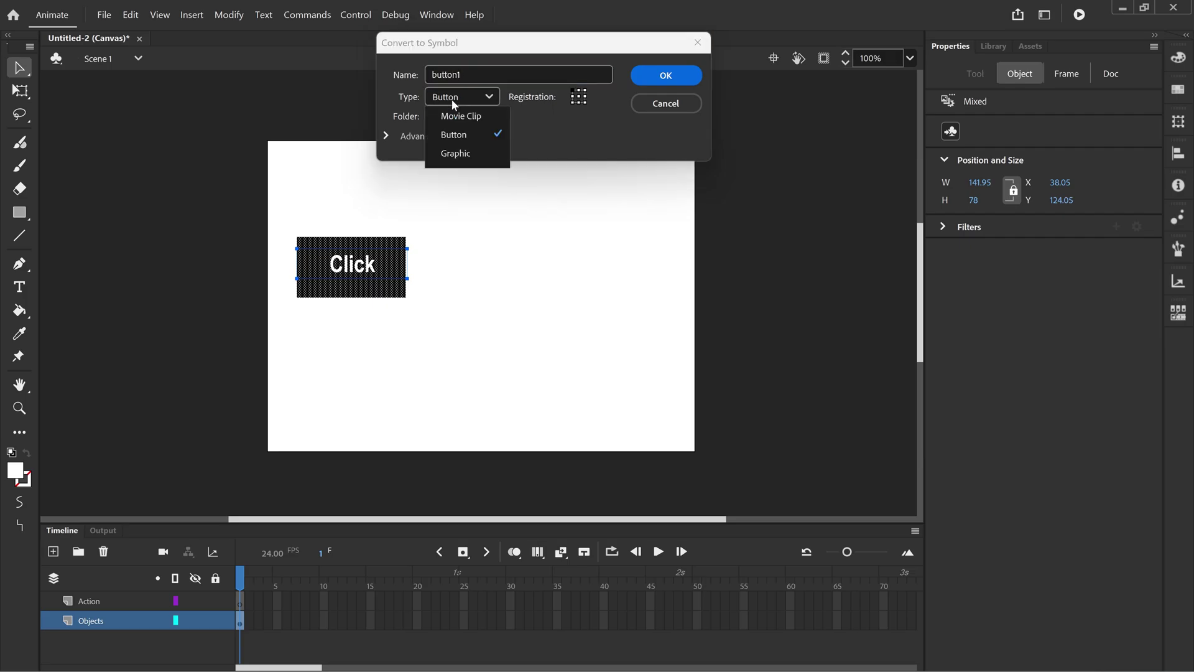
click(461, 136)
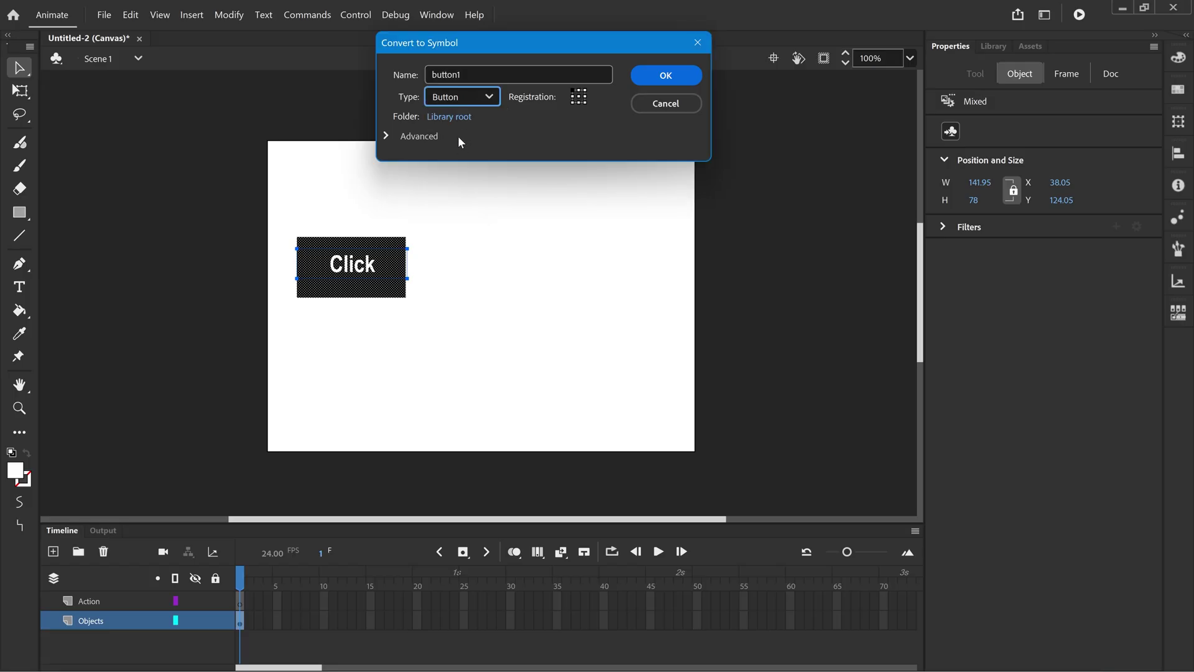
click(663, 77)
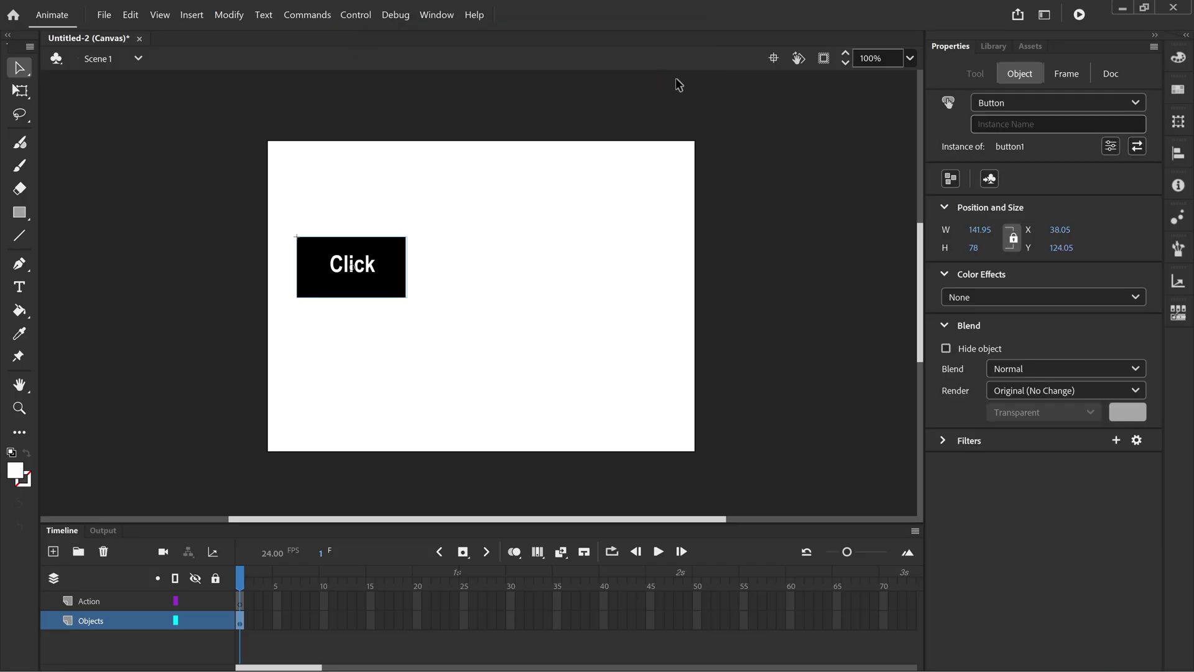
click(1019, 126)
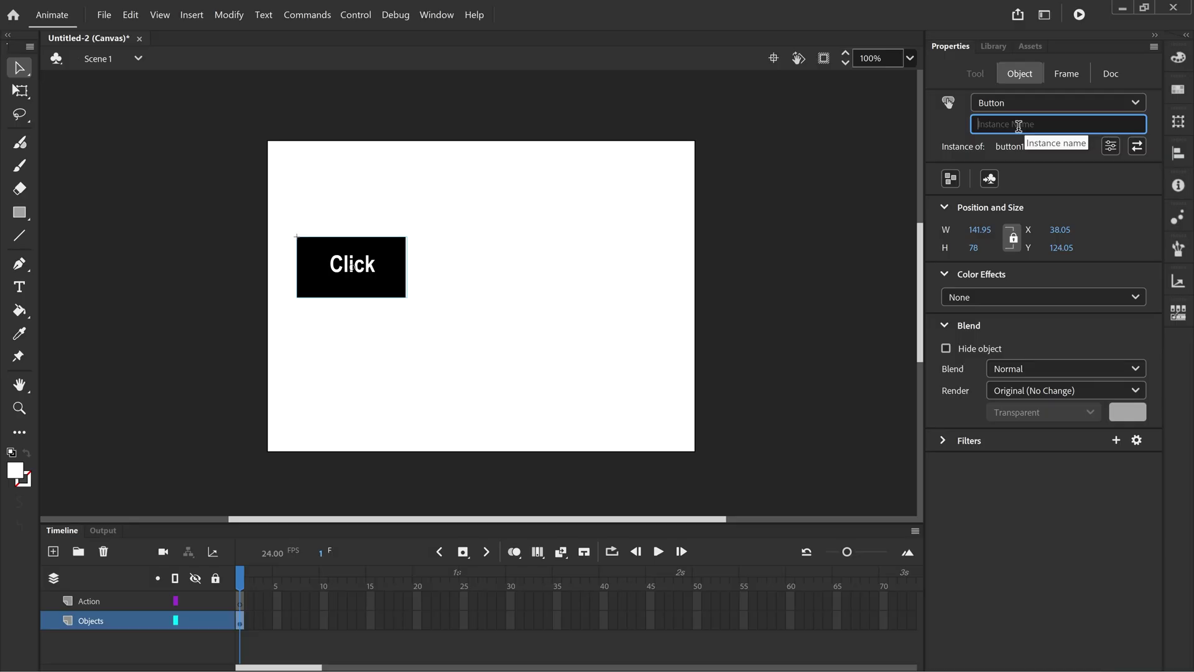
text(button1)
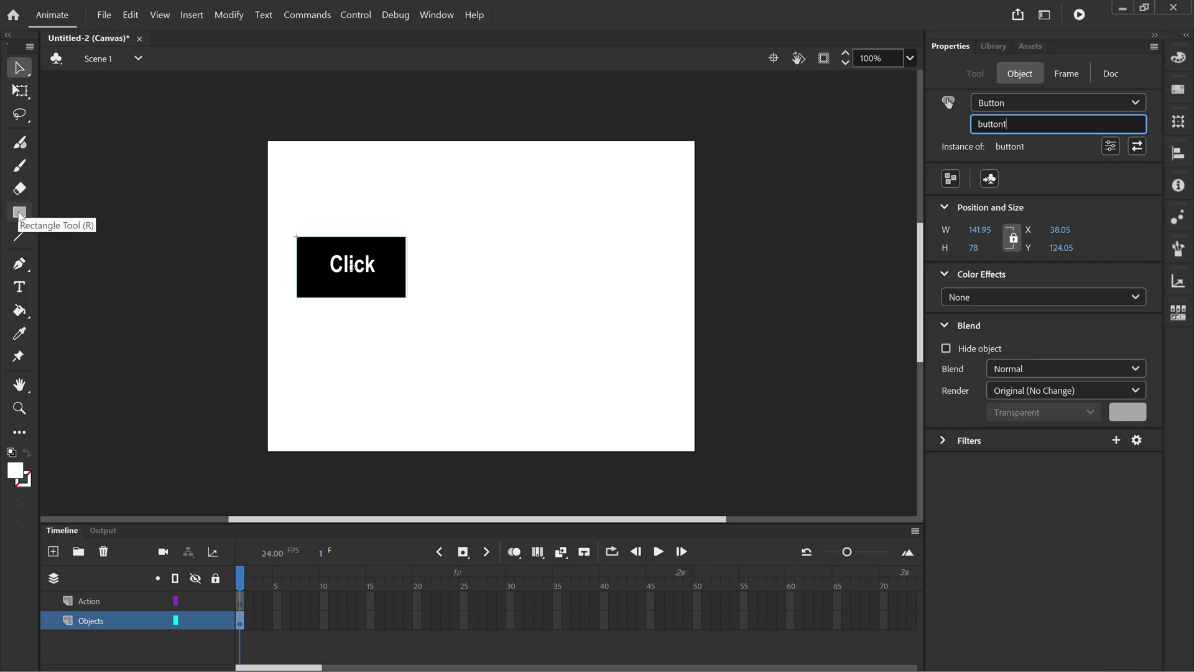
Draw a rectangle about 241 × 222 px beside the "Click" button on the Objects layer and fill it yellow.
click(19, 214)
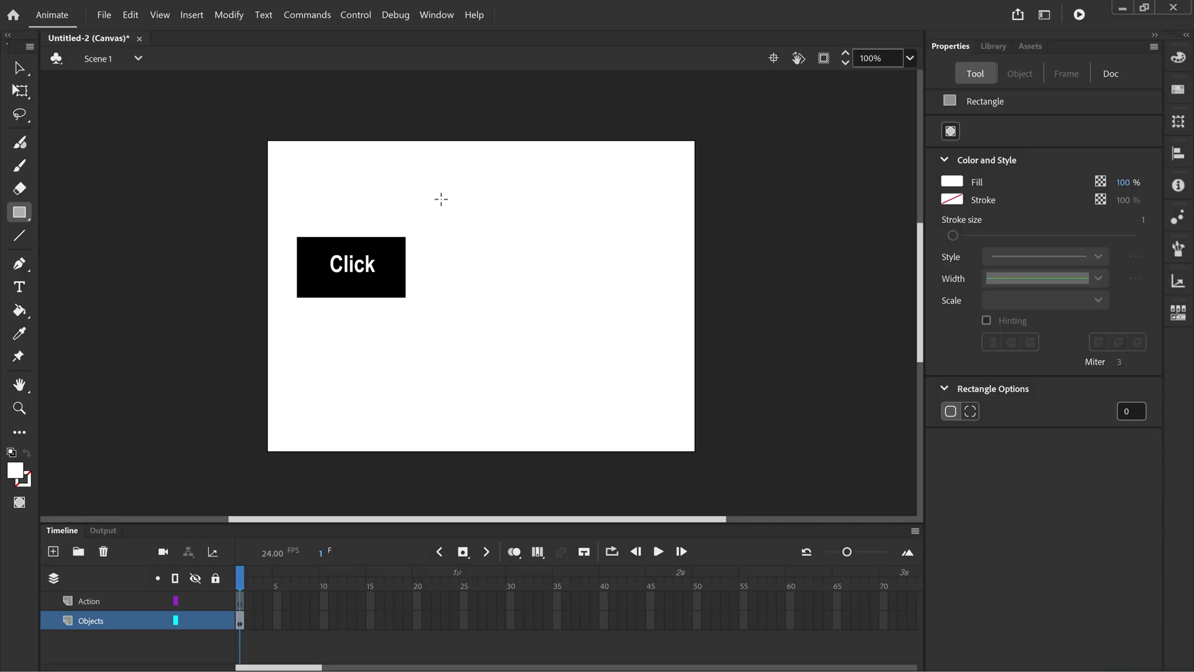
click(19, 68)
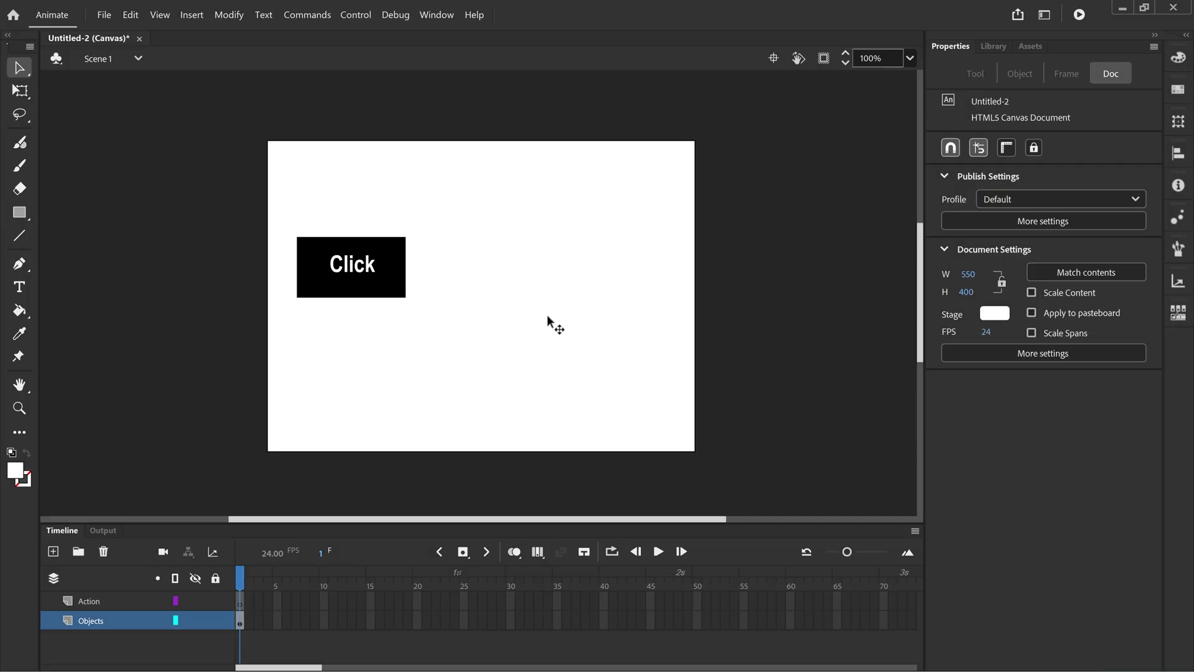
click(514, 283)
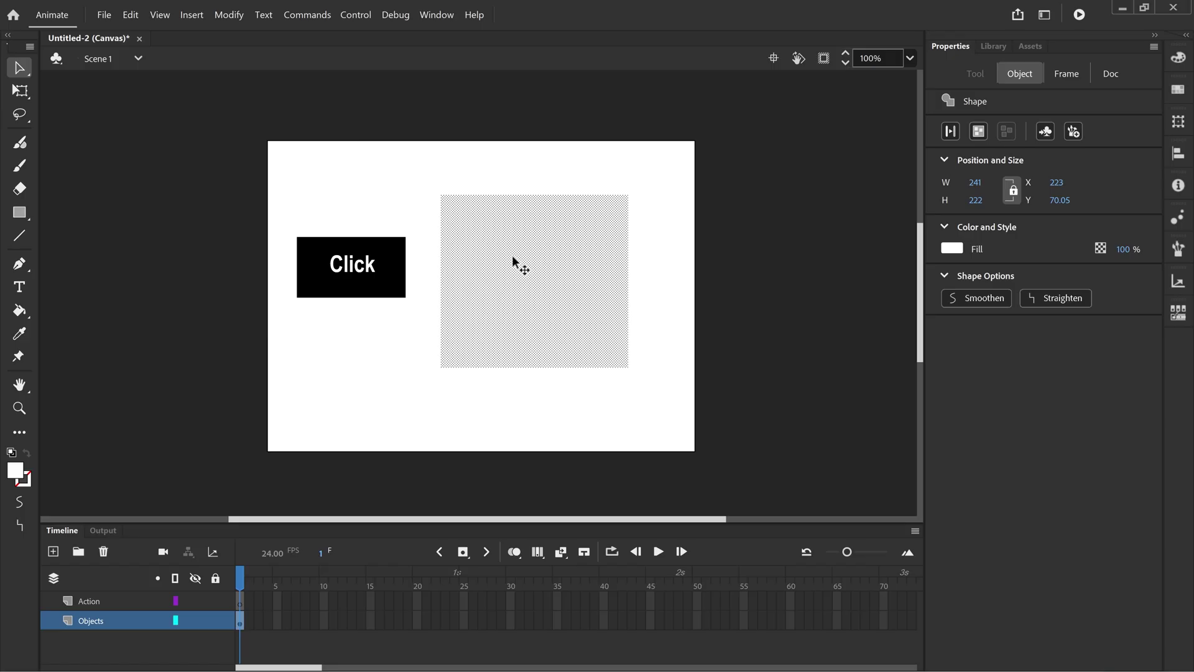
click(956, 255)
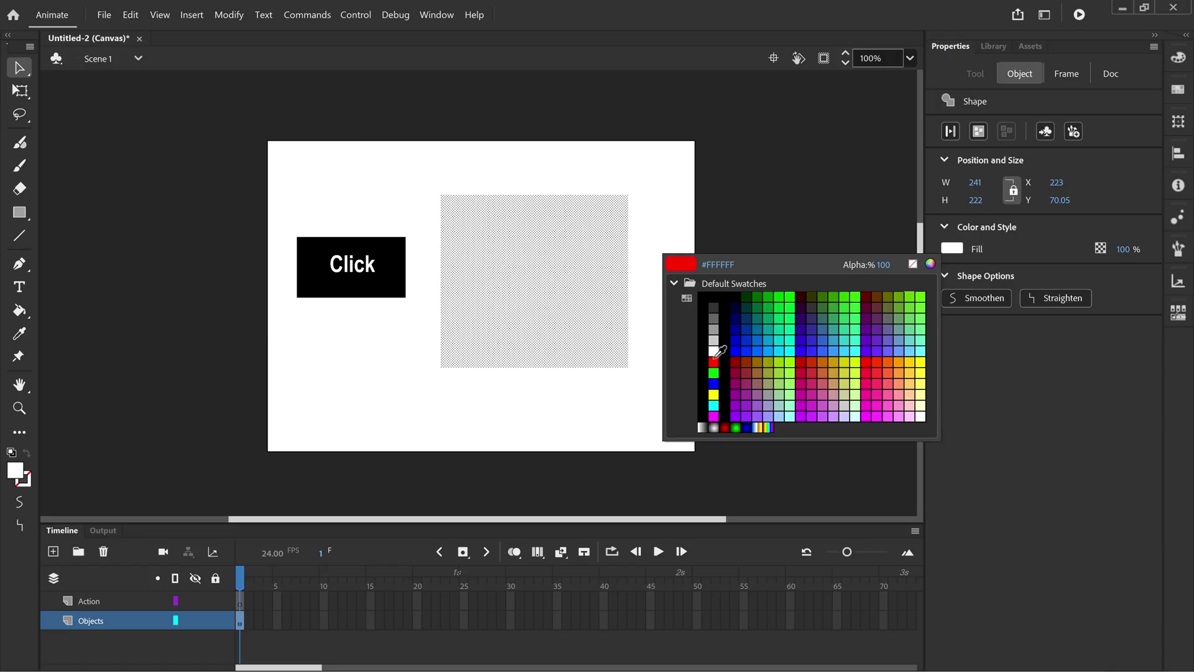
click(713, 395)
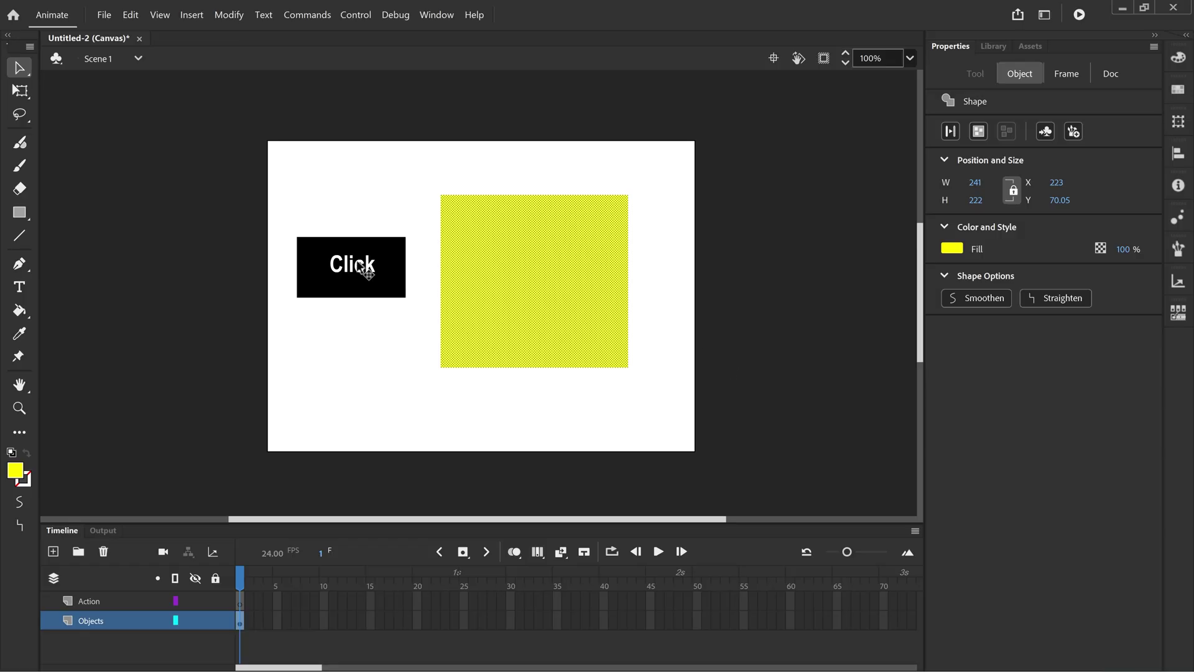
Add a static text box about 215 px wide over the yellow rectangle, reading "Popup".
click(19, 286)
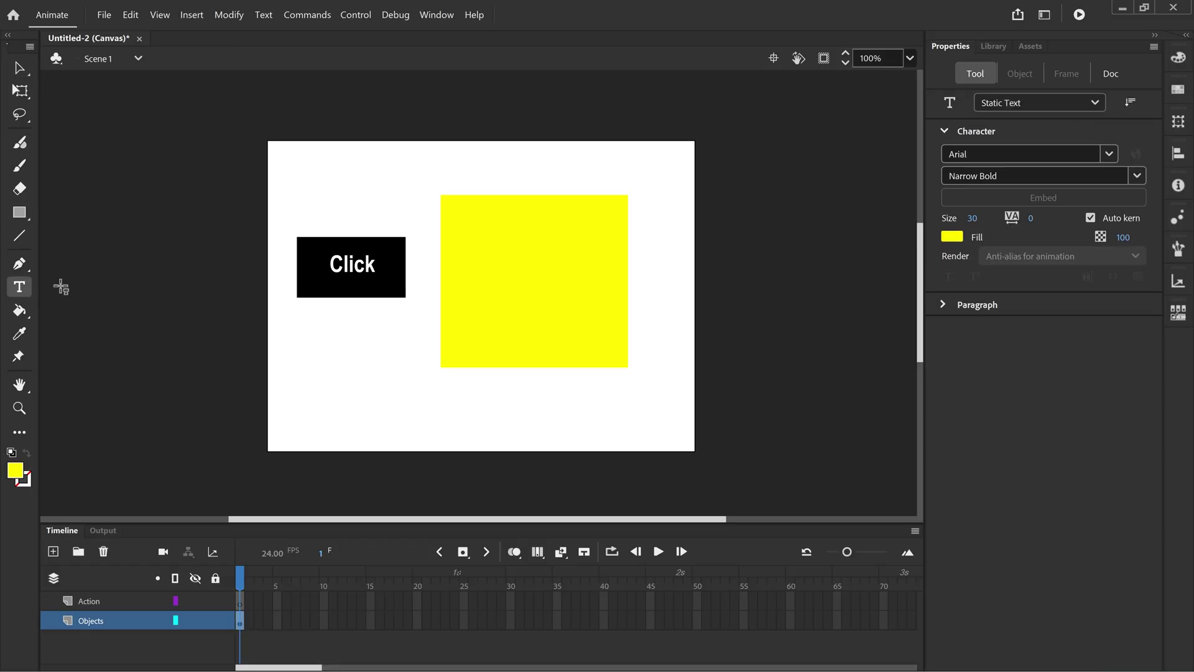
drag(452, 236, 616, 317)
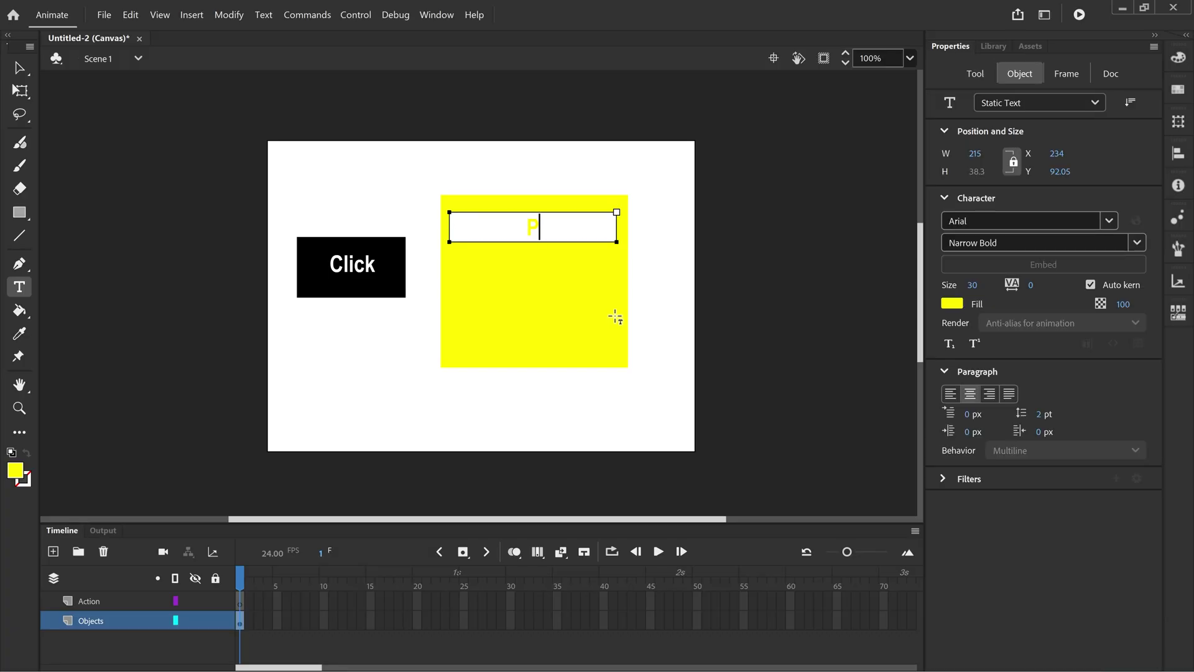
text(Popup)
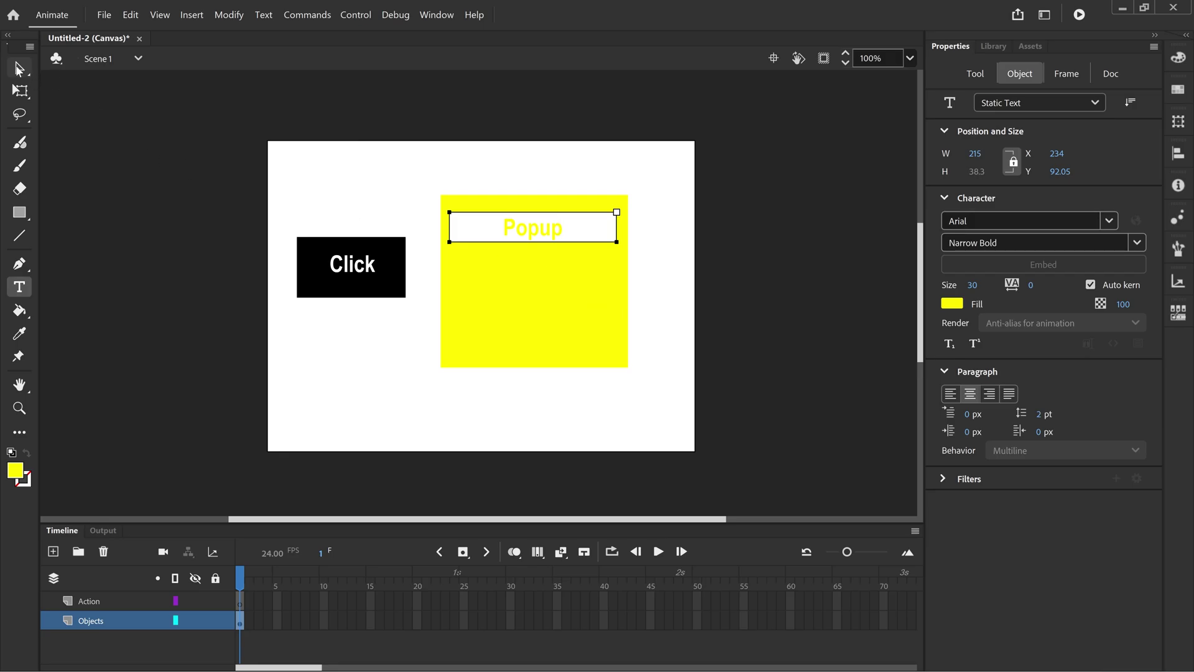
Set the "Popup" text's fill to black and move it to the middle of the yellow rectangle.
click(19, 68)
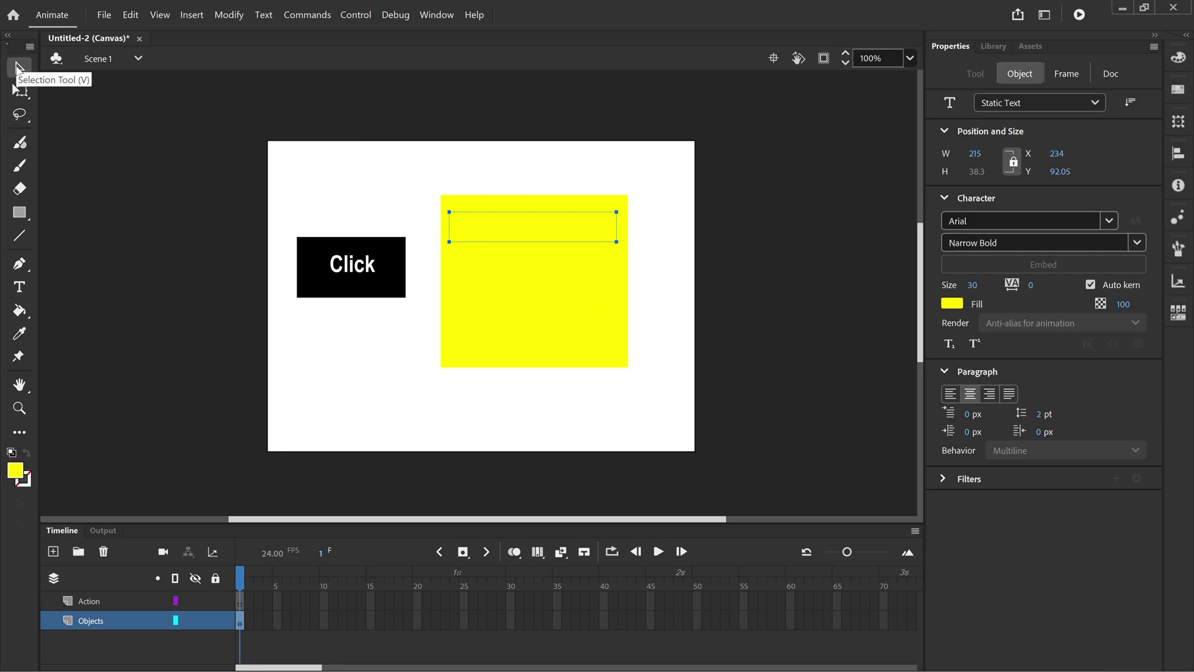
click(952, 304)
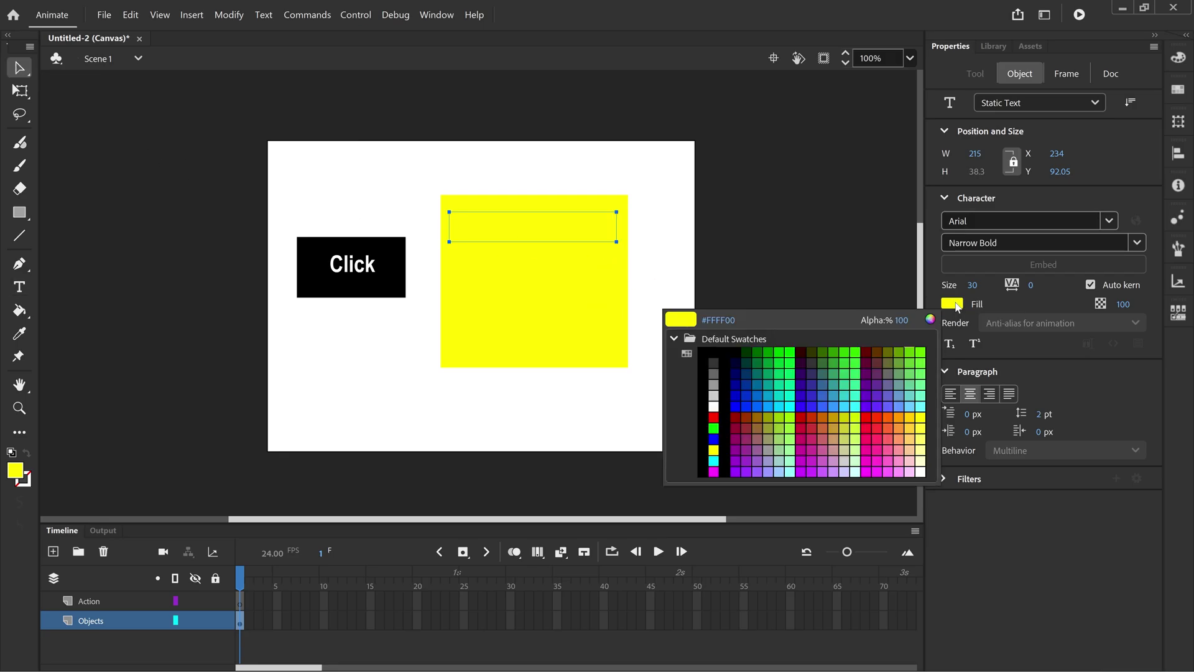
click(721, 352)
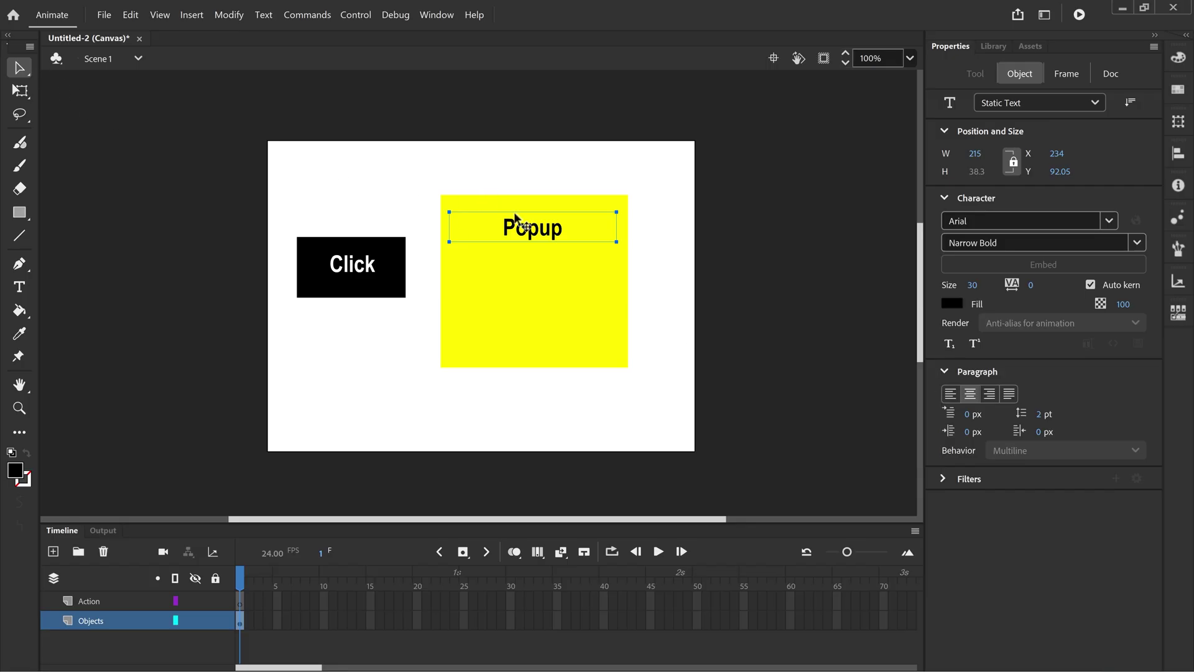
drag(531, 234, 533, 281)
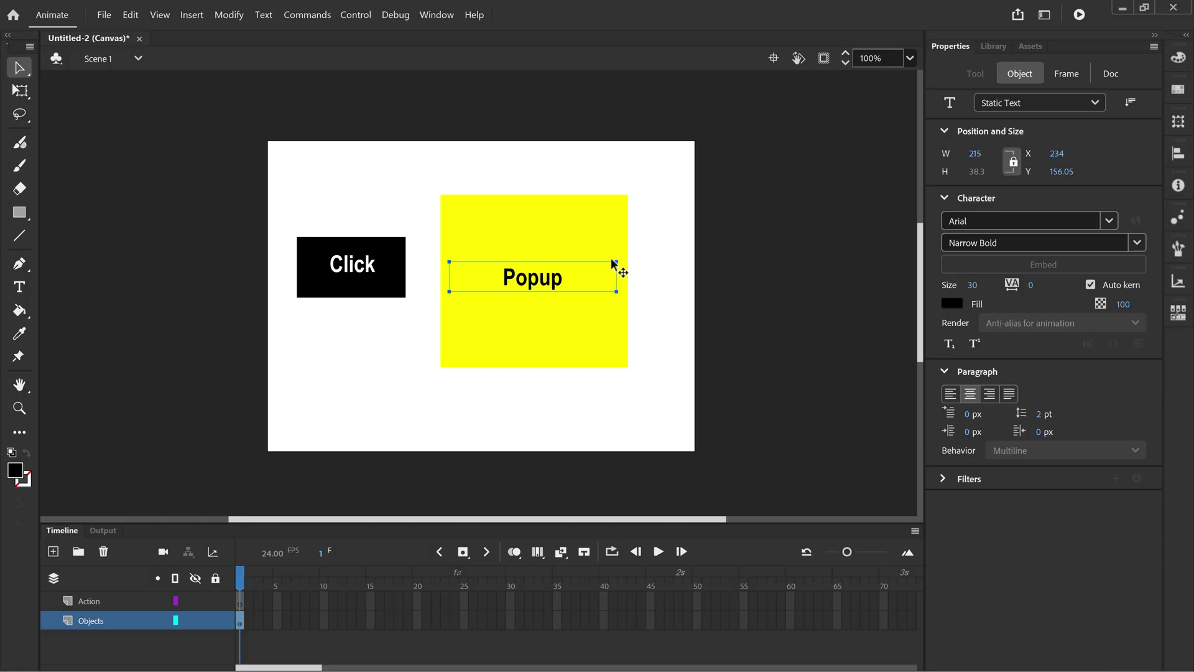
click(657, 264)
Convert the yellow rectangle and its "Popup" text to a Movie Clip symbol named popup1.
drag(656, 179, 426, 382)
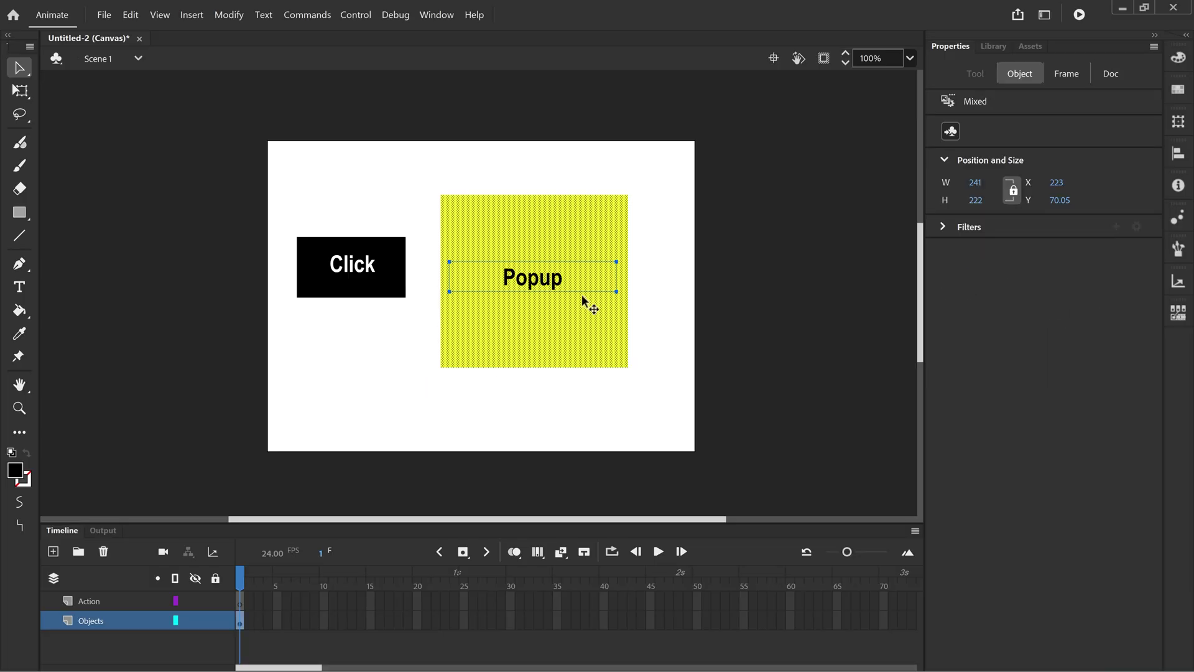
right_click(576, 235)
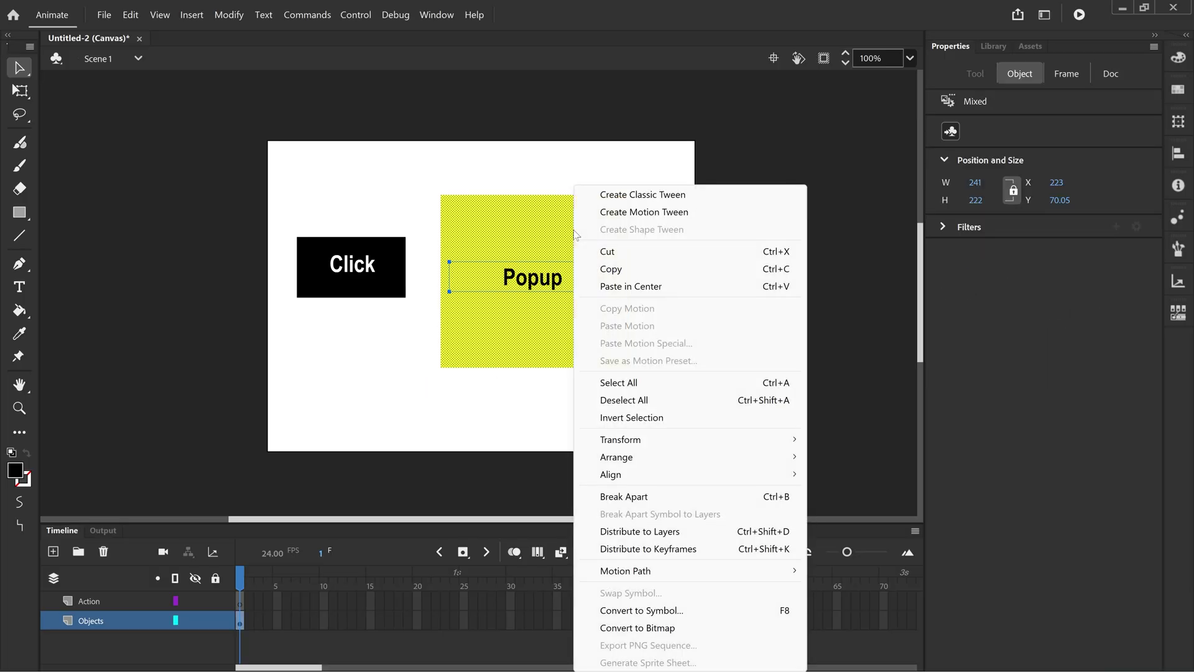
click(666, 610)
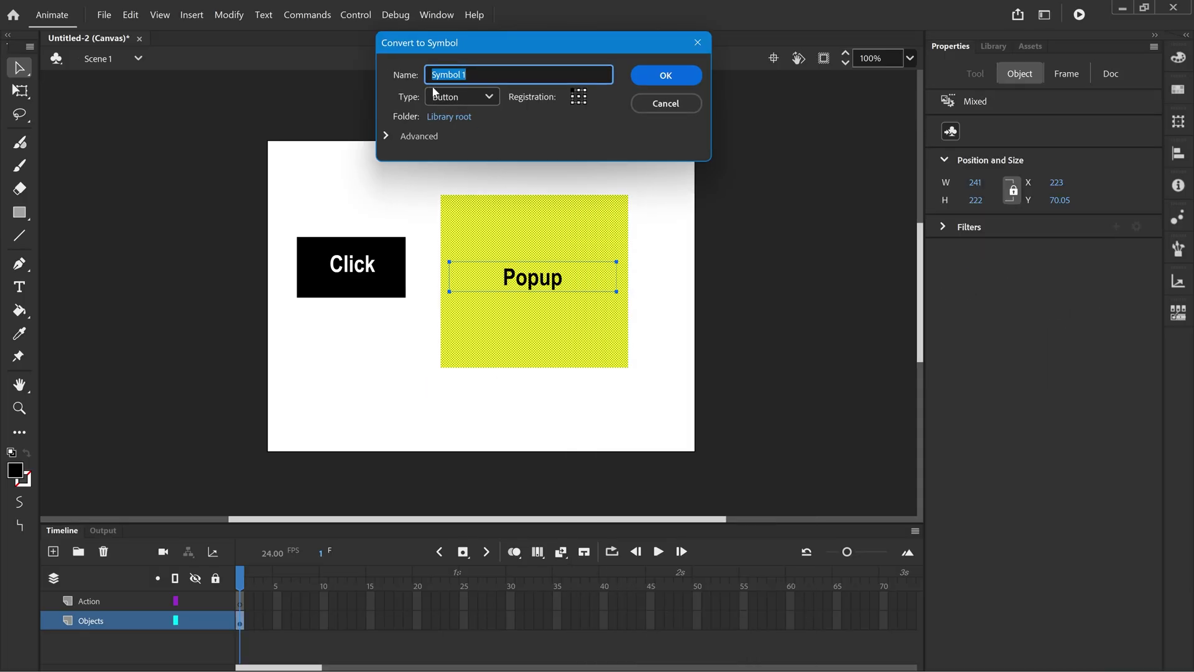
click(481, 98)
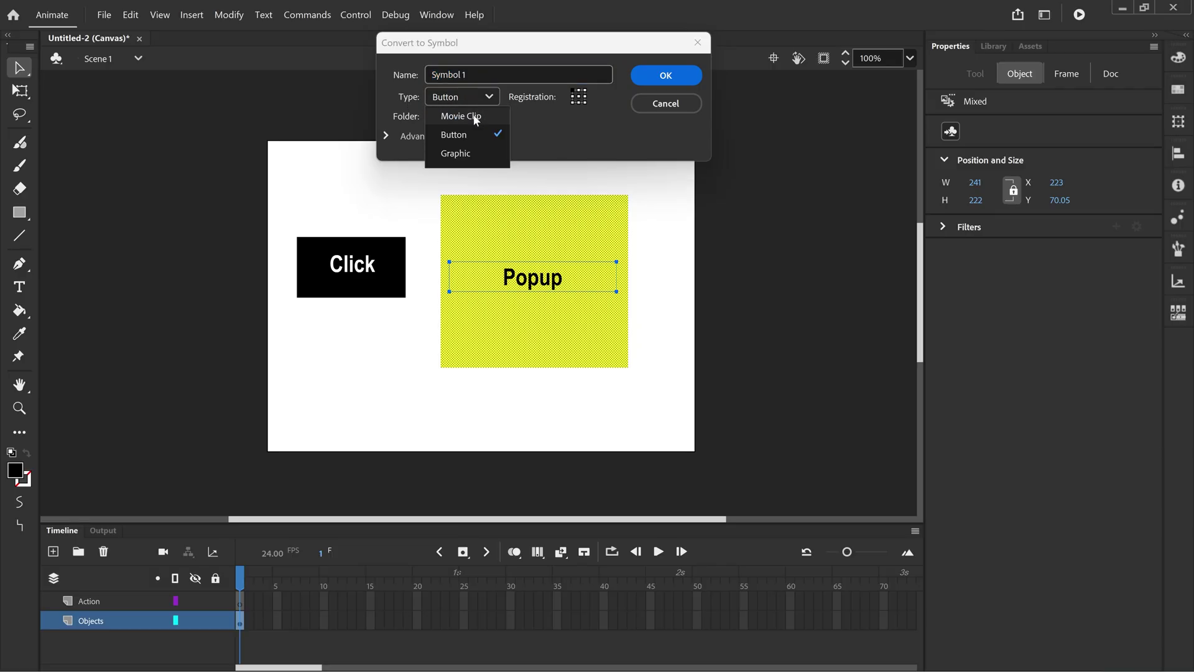
click(476, 118)
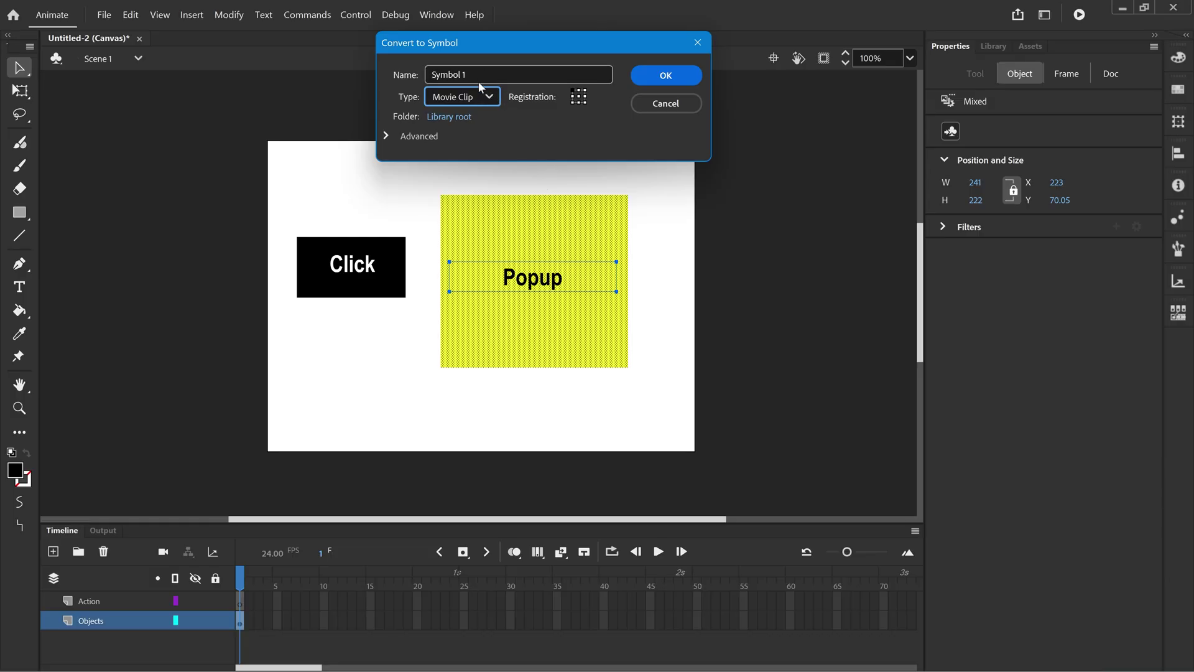
drag(480, 73, 431, 72)
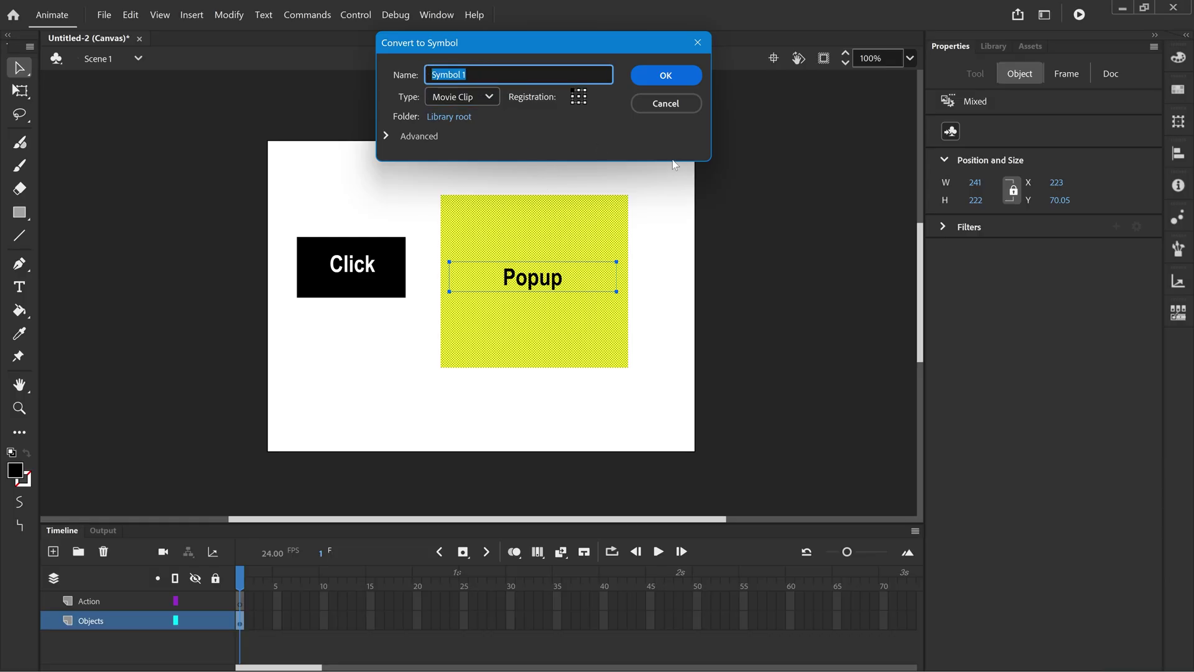
text(popup1)
click(647, 80)
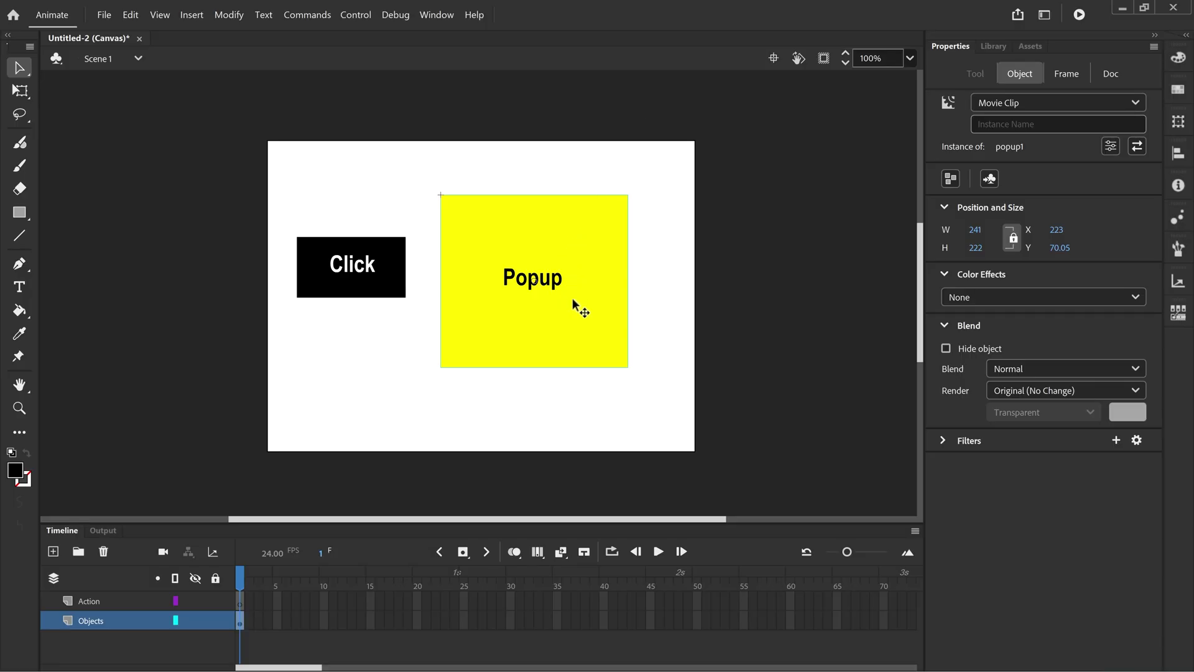
Open the popup1 movie clip for editing and rename its only layer as Objects.
double_click(575, 248)
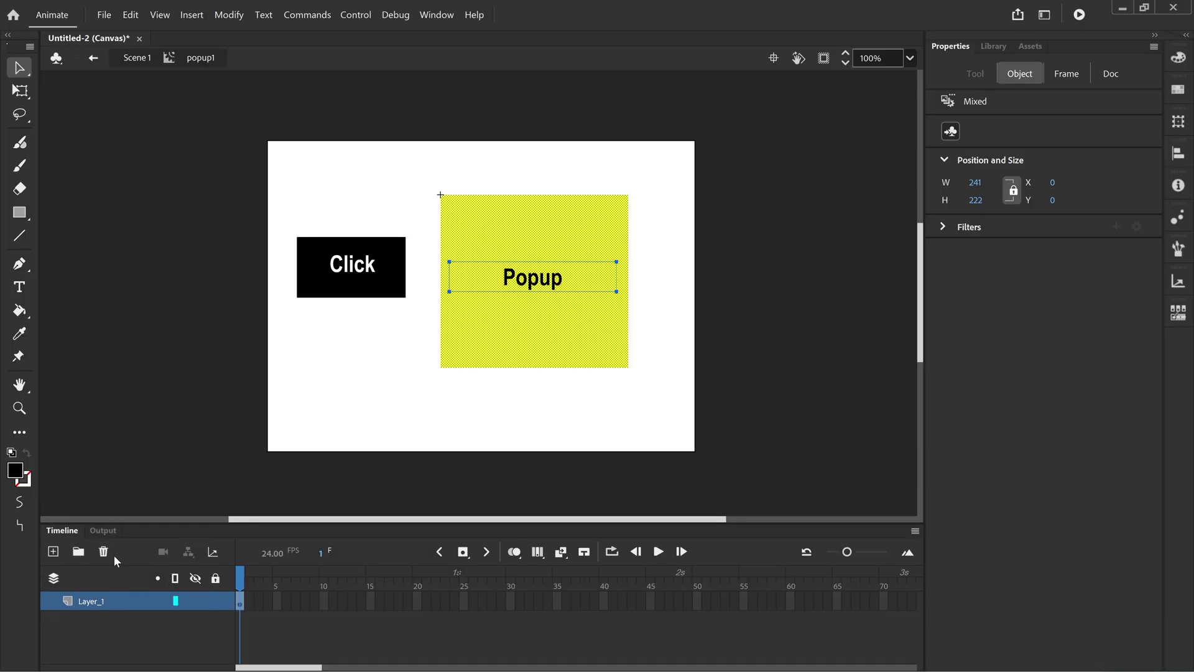
double_click(100, 602)
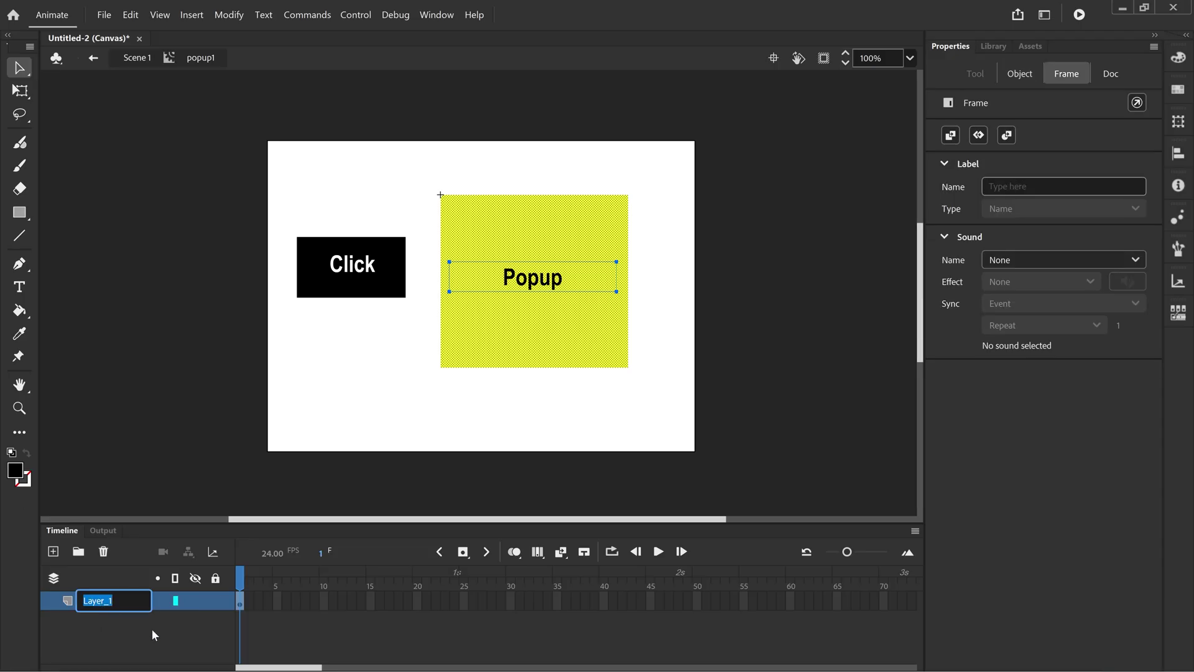
text(Objects)
key(Return)
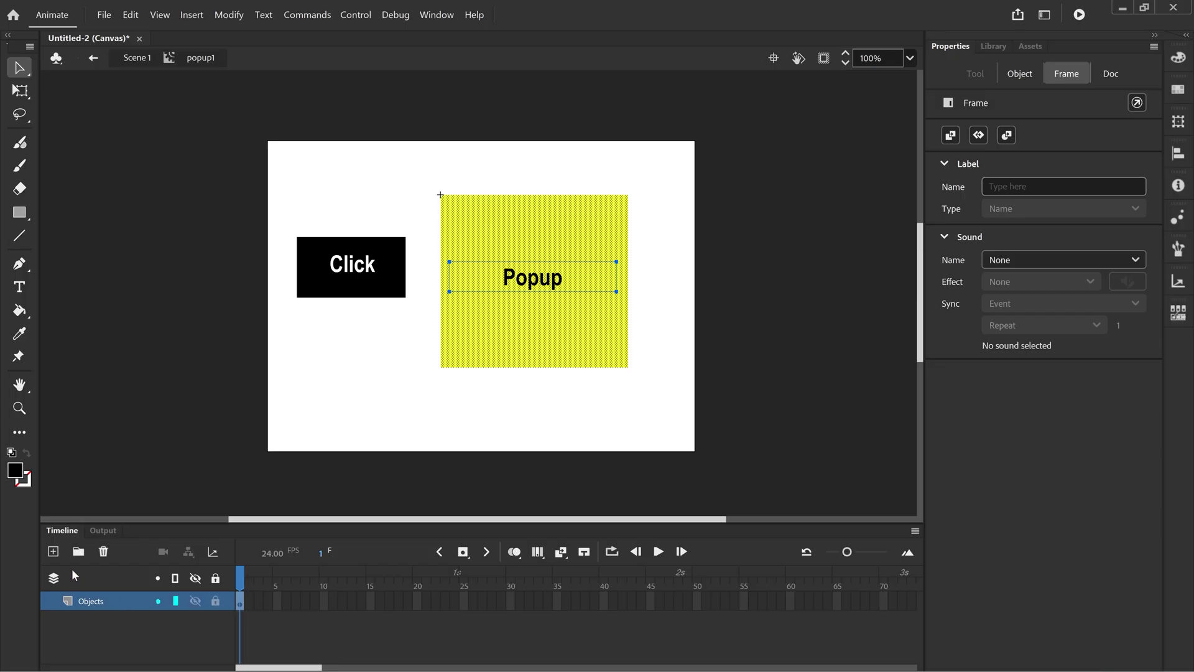
Add a new layer above Objects inside popup1 and name it Action.
click(54, 551)
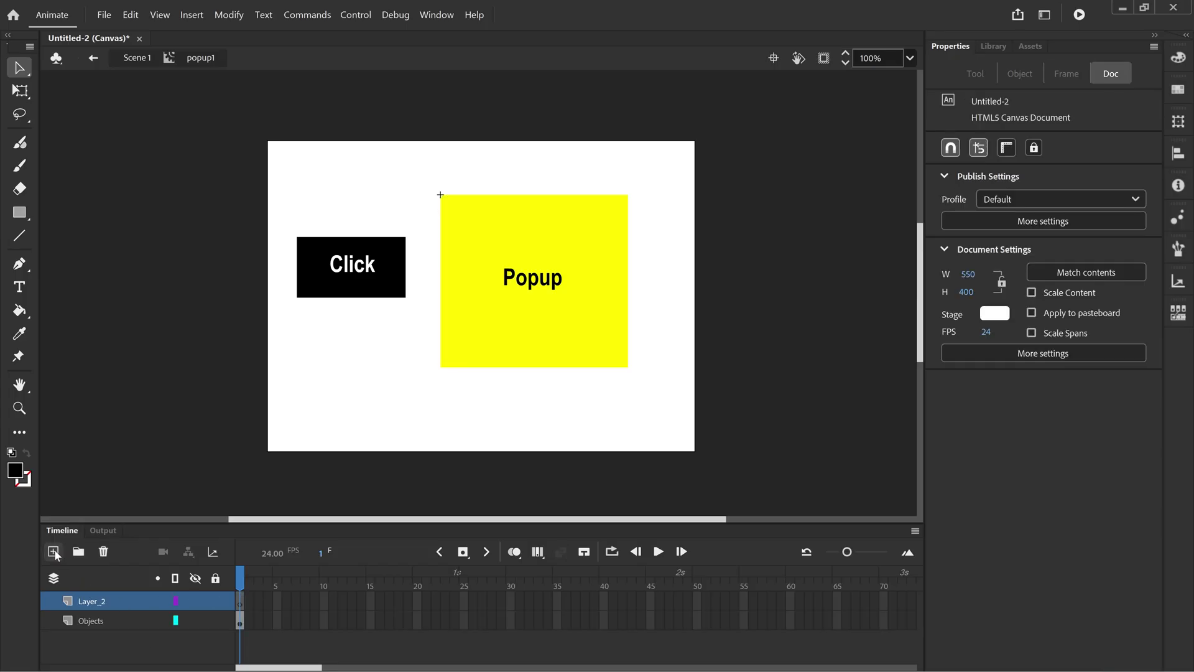
double_click(94, 600)
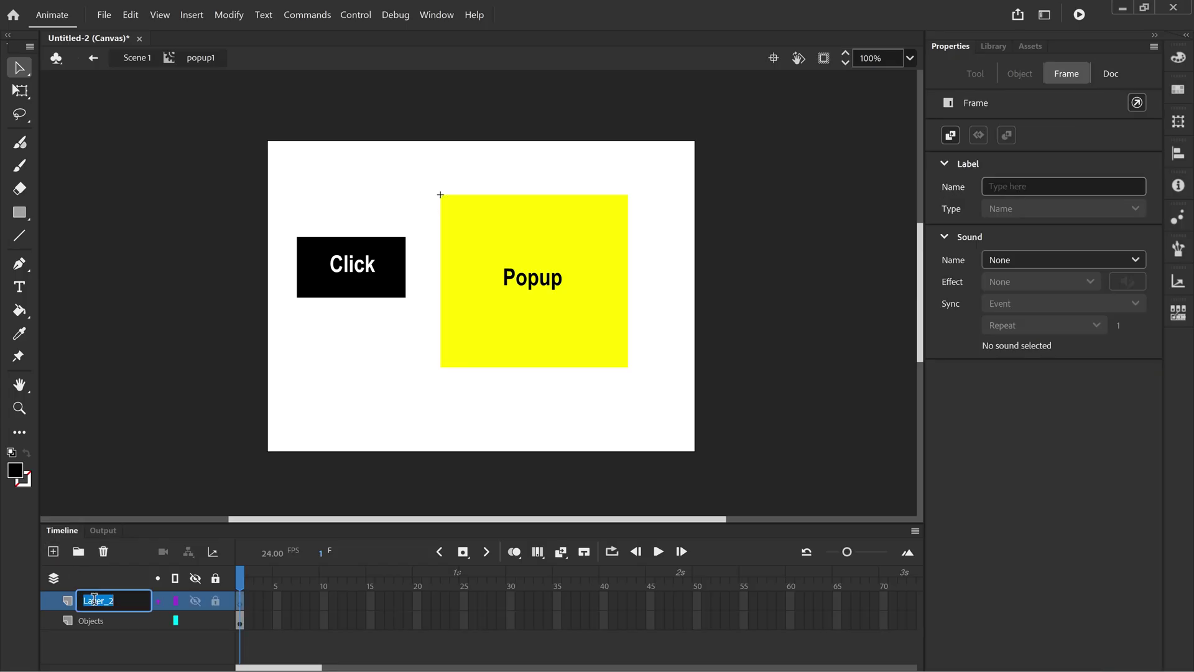
text(Action)
key(Return)
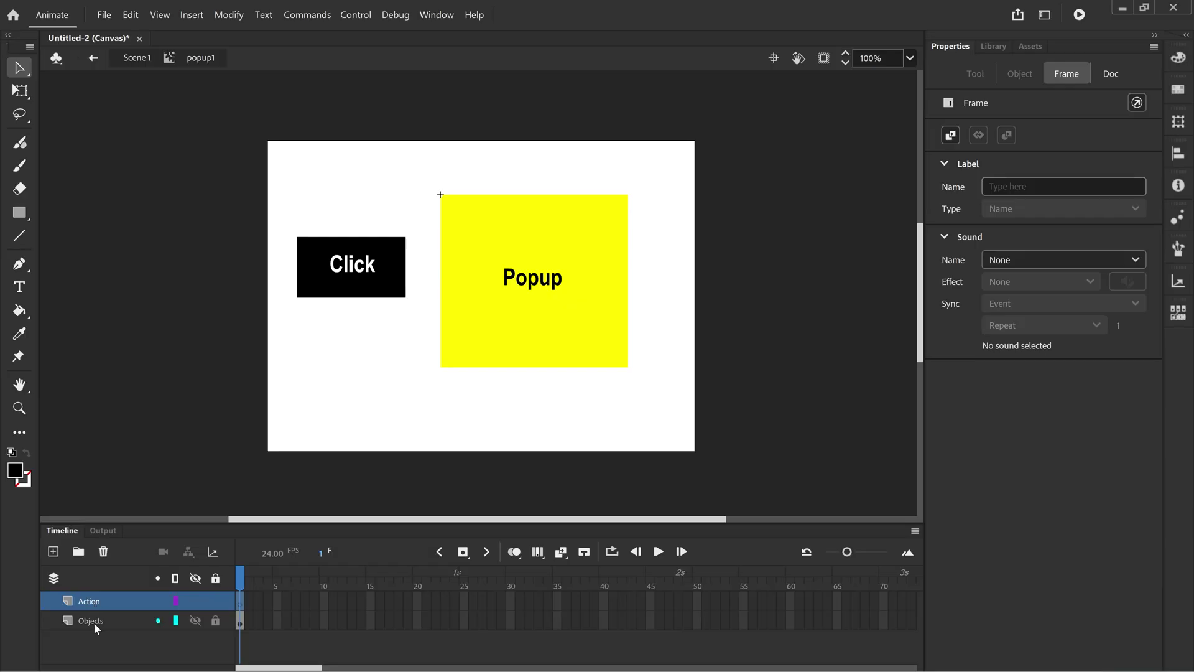
Create a motion tween from the contents of popup1's Objects layer, allowing them to be converted to a symbol.
click(111, 622)
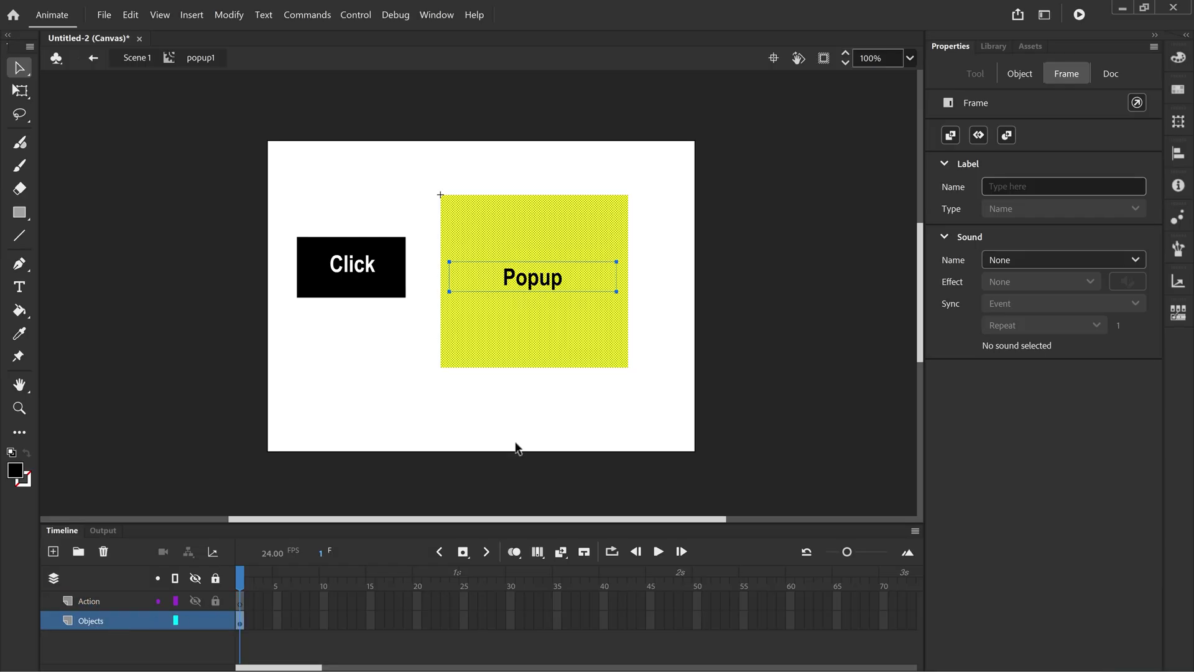
right_click(548, 248)
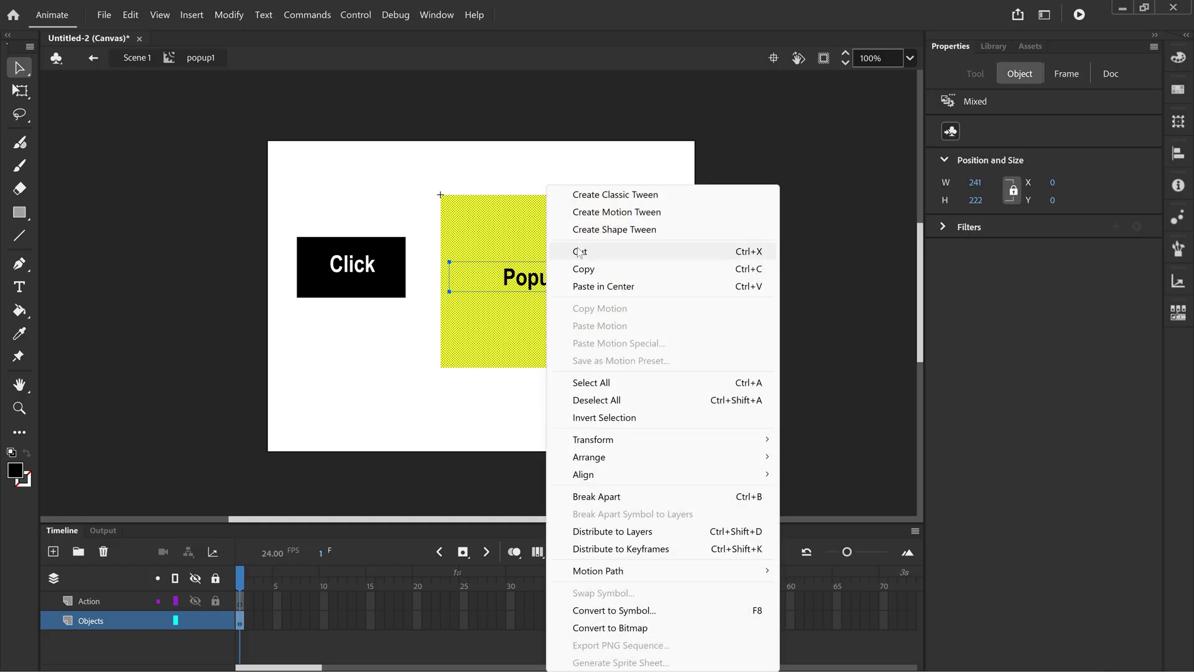
click(655, 212)
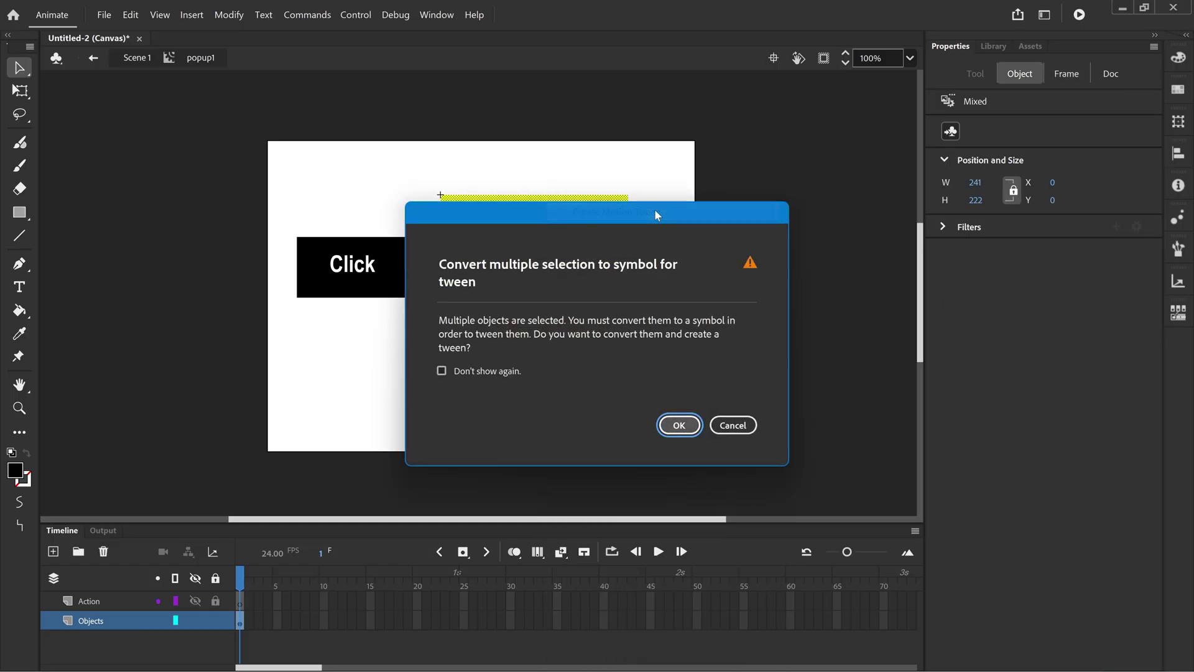
click(680, 426)
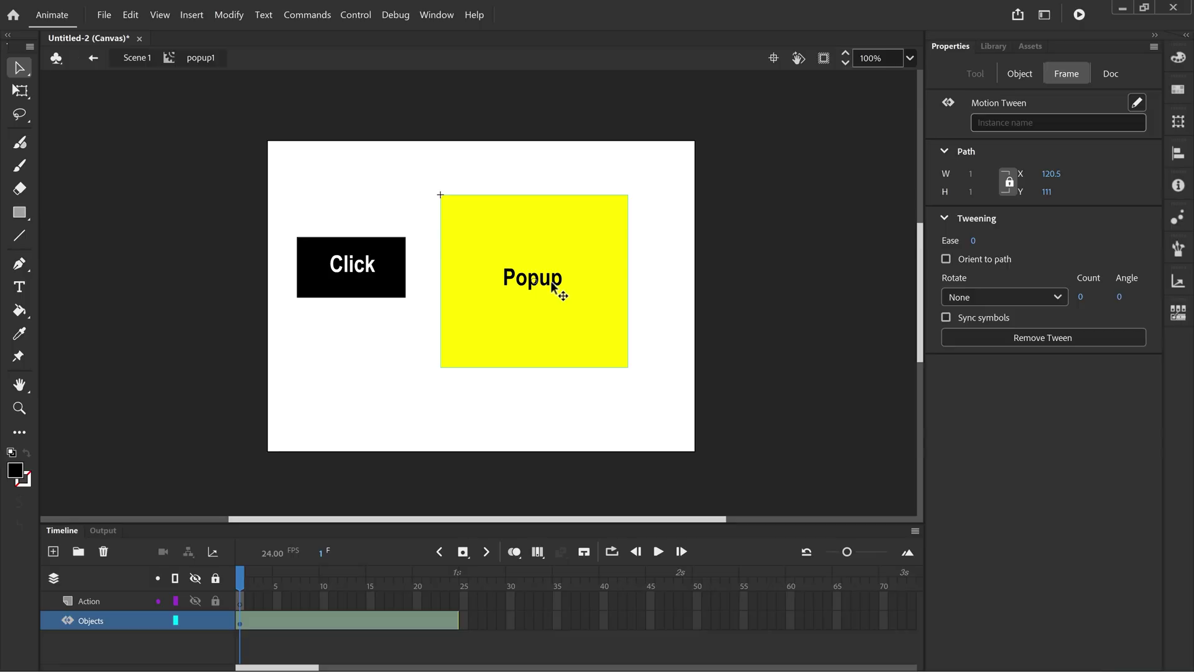
Open the tweened symbol inside popup1 and rename it in the library as popup1 objects.
double_click(550, 299)
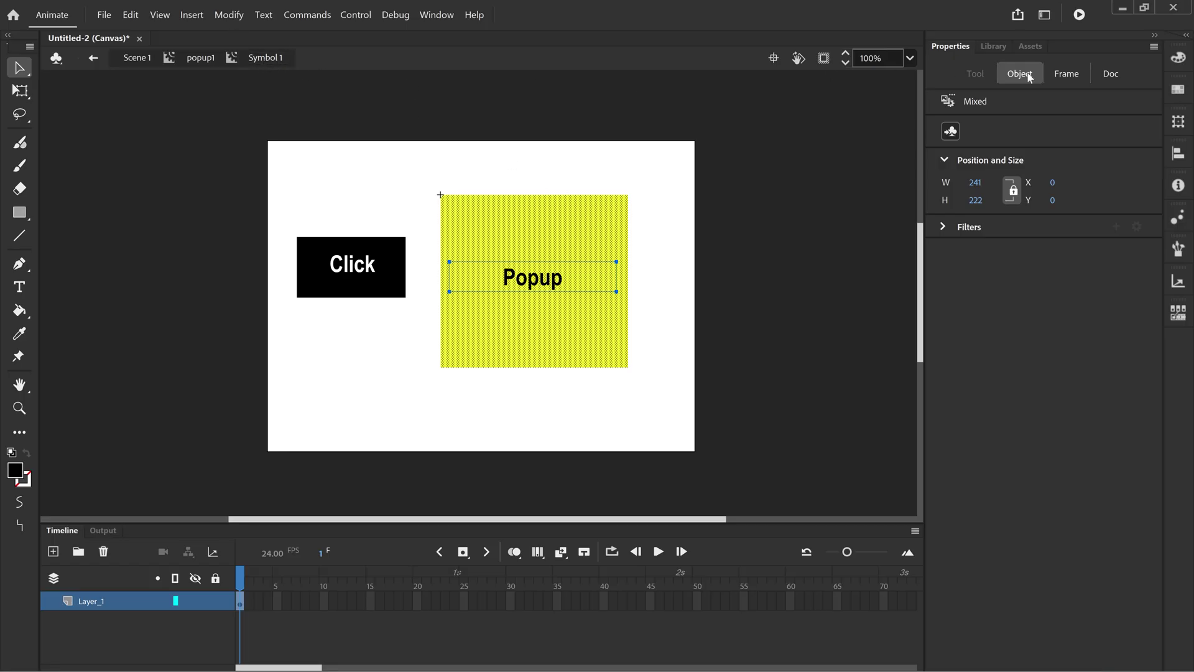
click(992, 50)
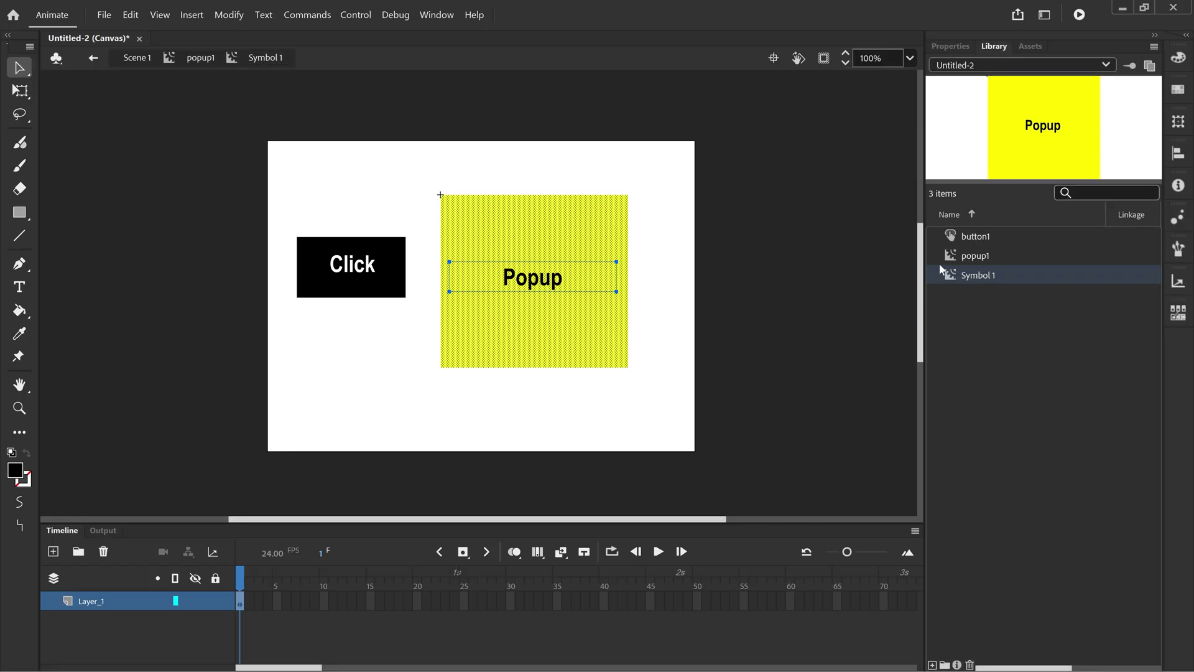
right_click(984, 278)
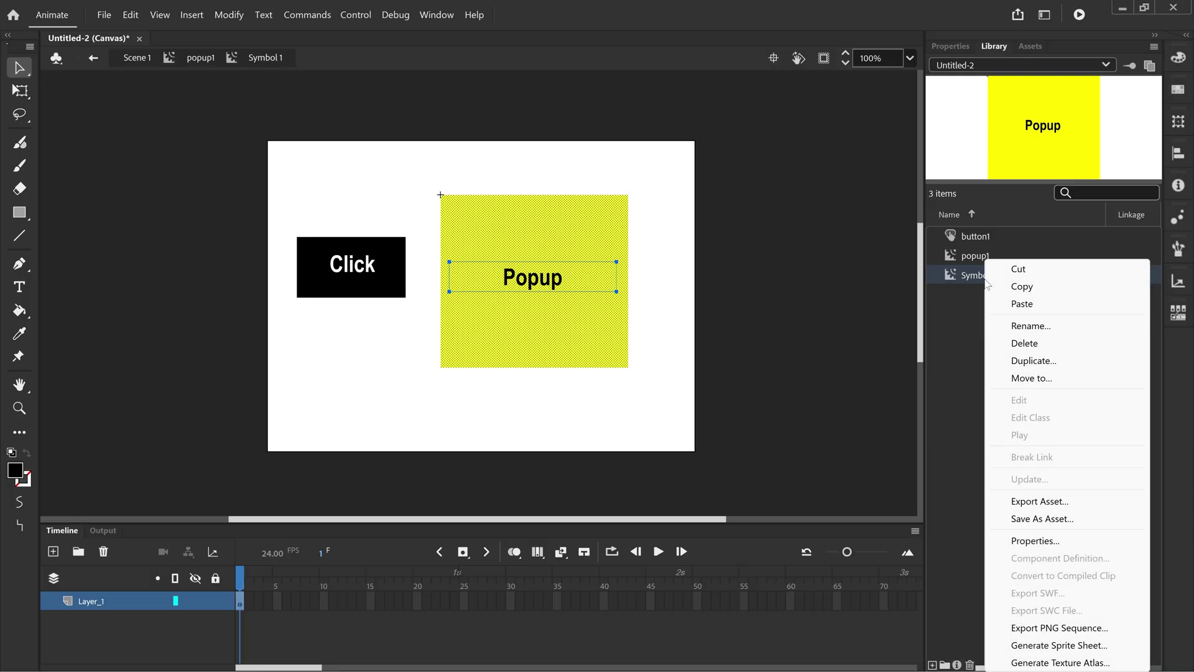
click(1029, 327)
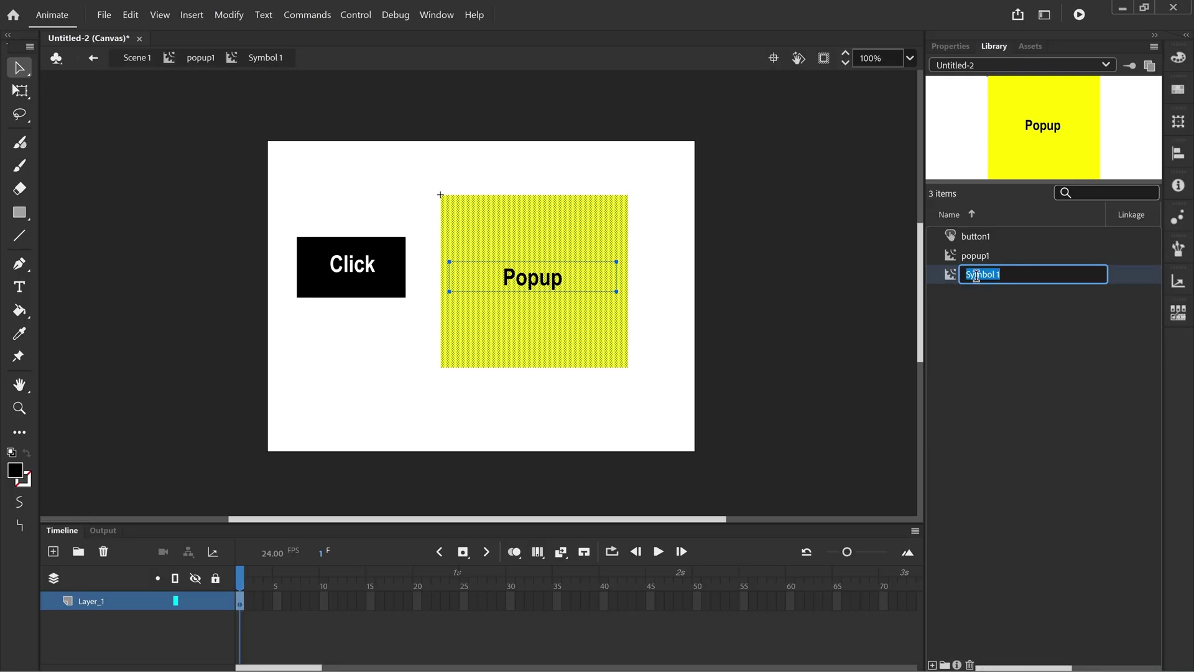
text(popup1 objects)
key(Return)
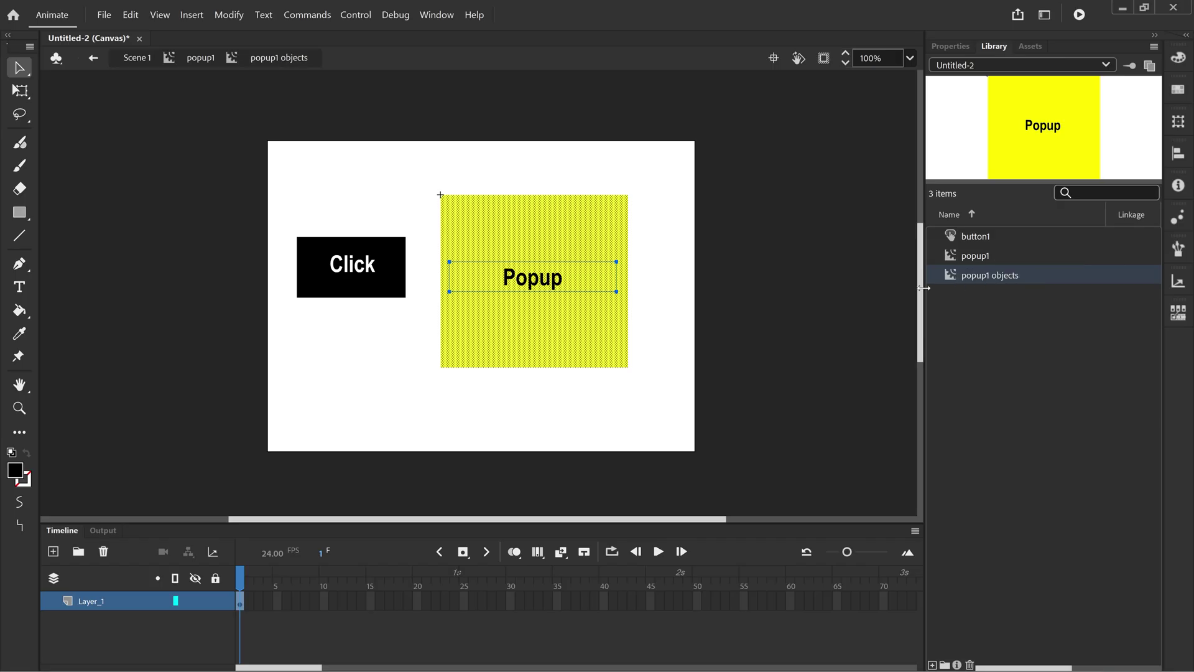
Delete and retype the last letter of the "Popup" text inside popup1 objects.
double_click(548, 278)
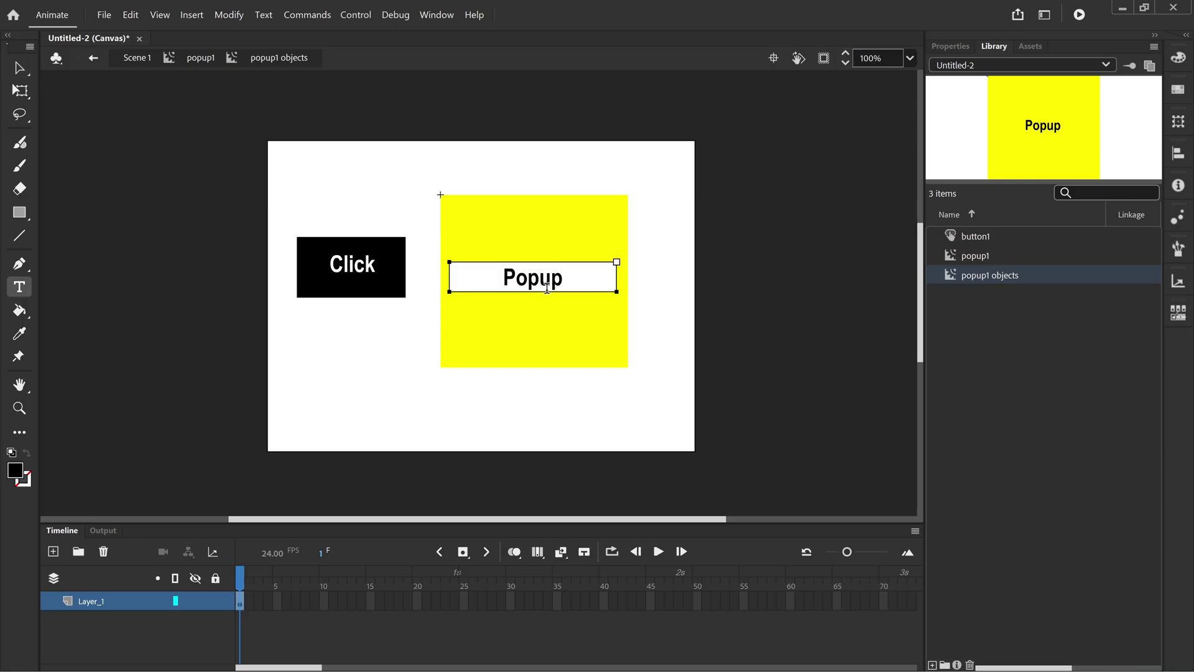
click(571, 280)
key(BackSpace)
text(p)
Return to popup1 and set the tweened popup1 objects instance's alpha to 0% at frame 1.
click(200, 58)
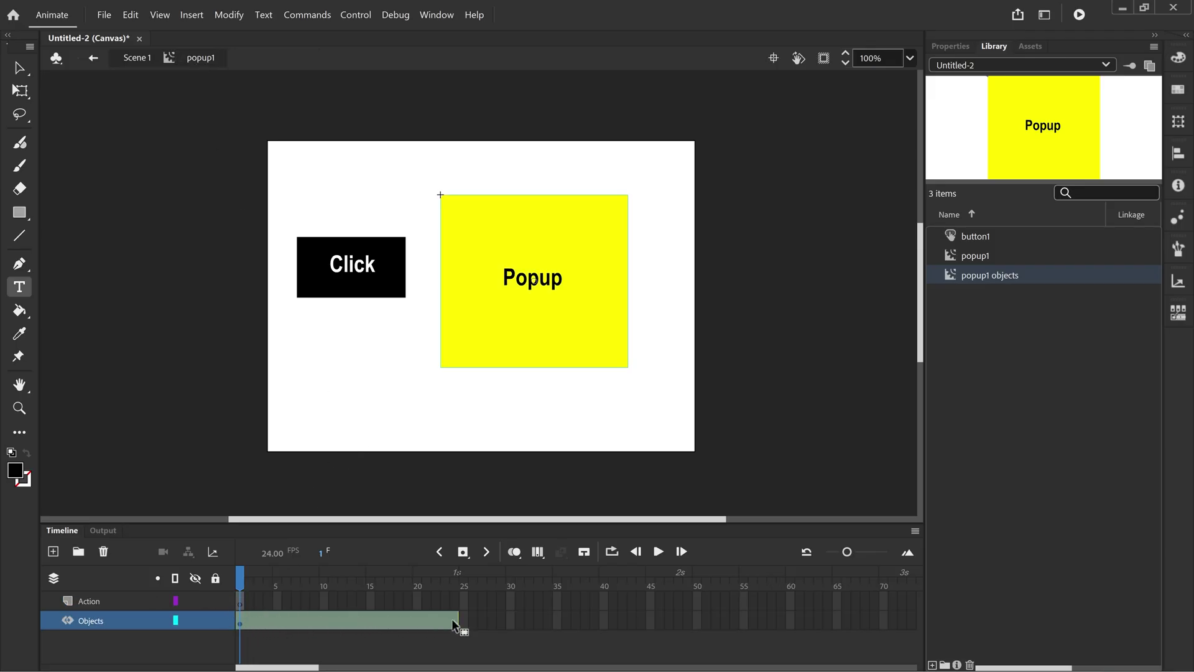
click(379, 623)
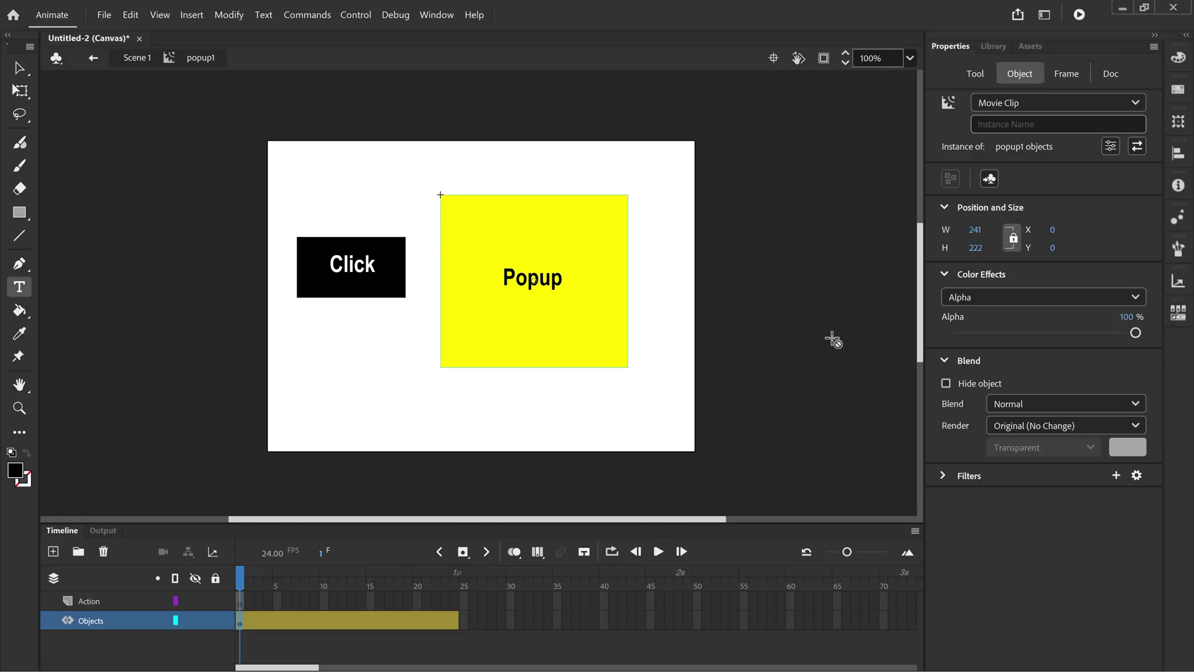
click(239, 620)
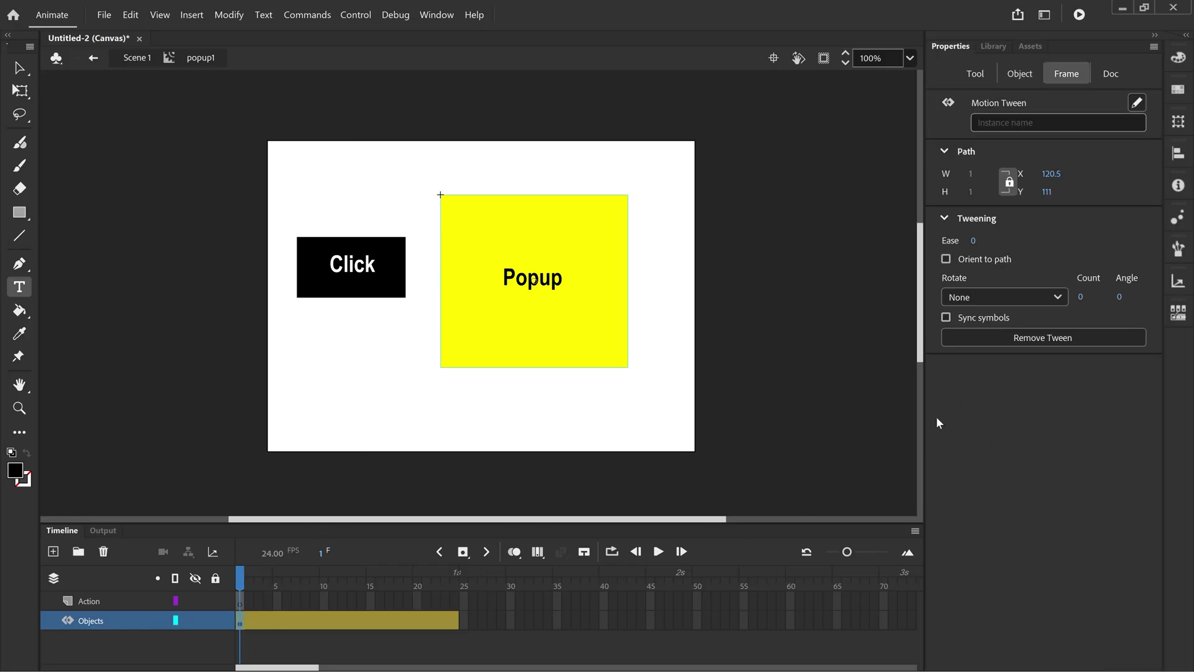
click(1010, 75)
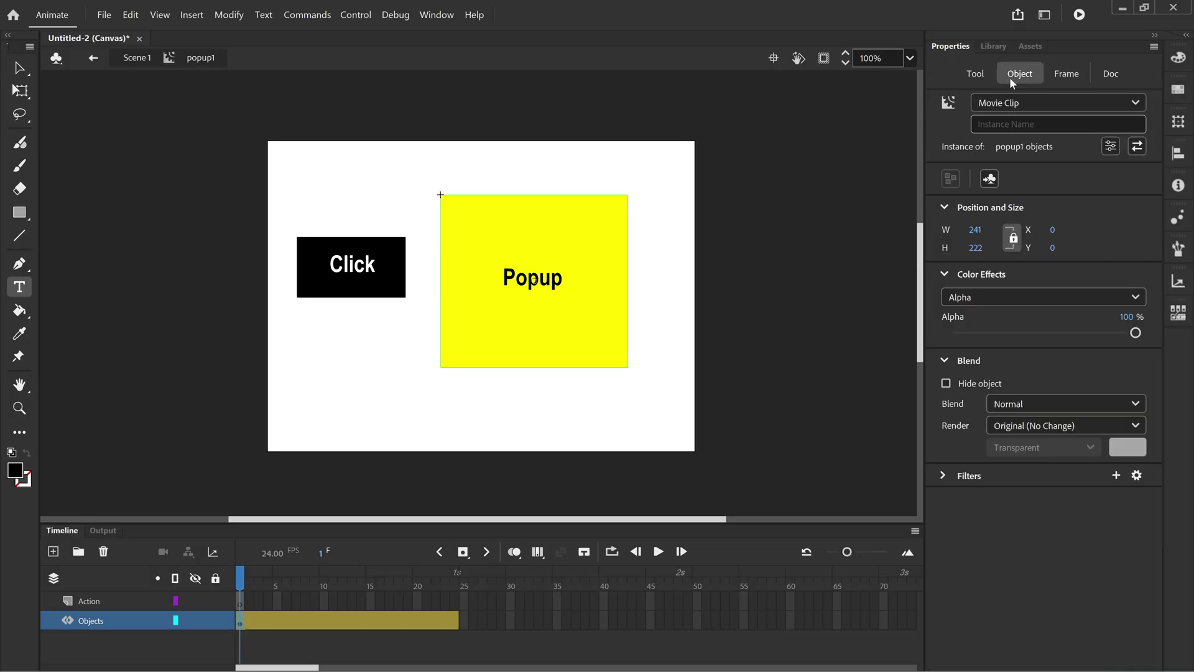
click(986, 298)
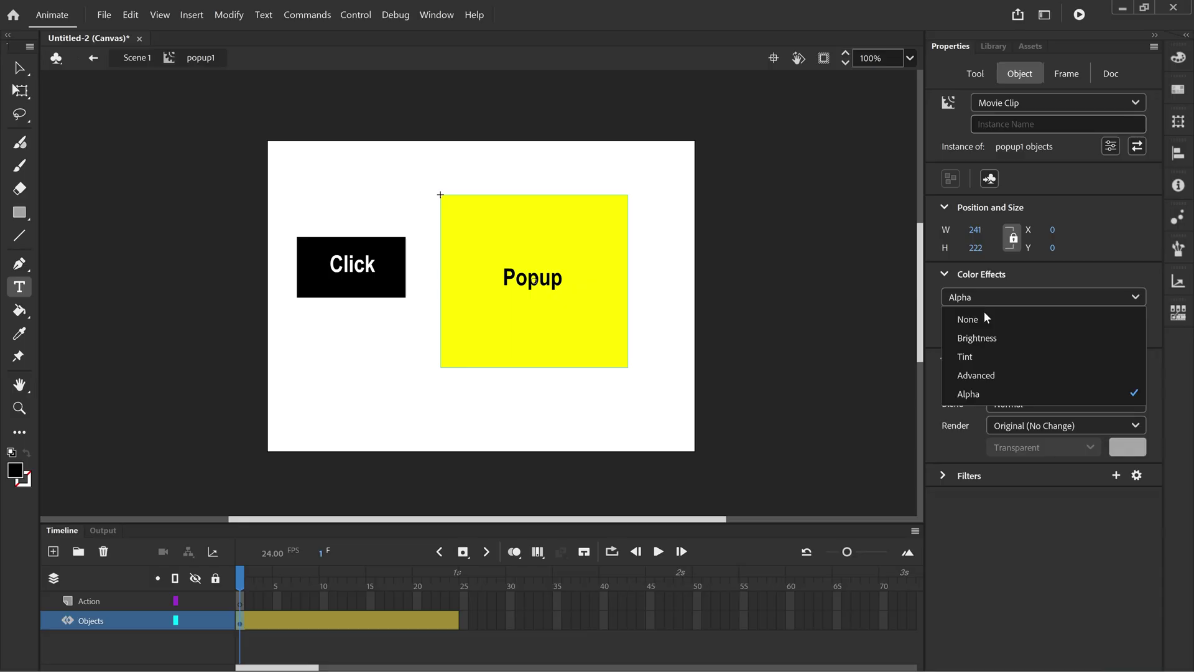
click(979, 395)
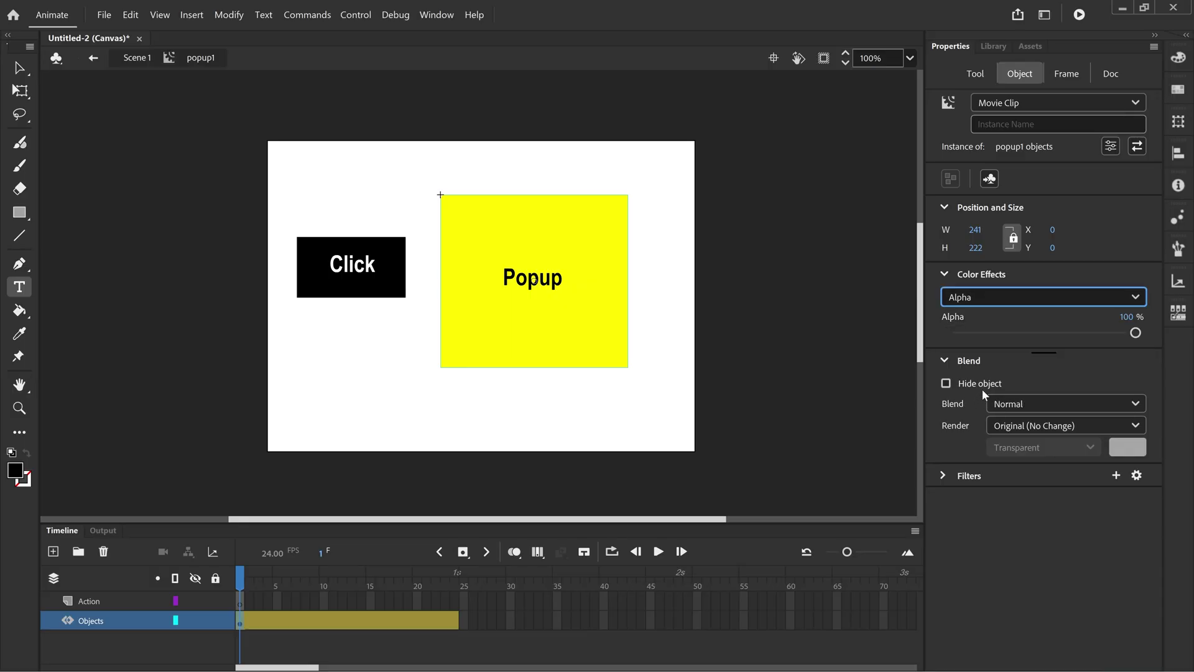
drag(1136, 332, 923, 326)
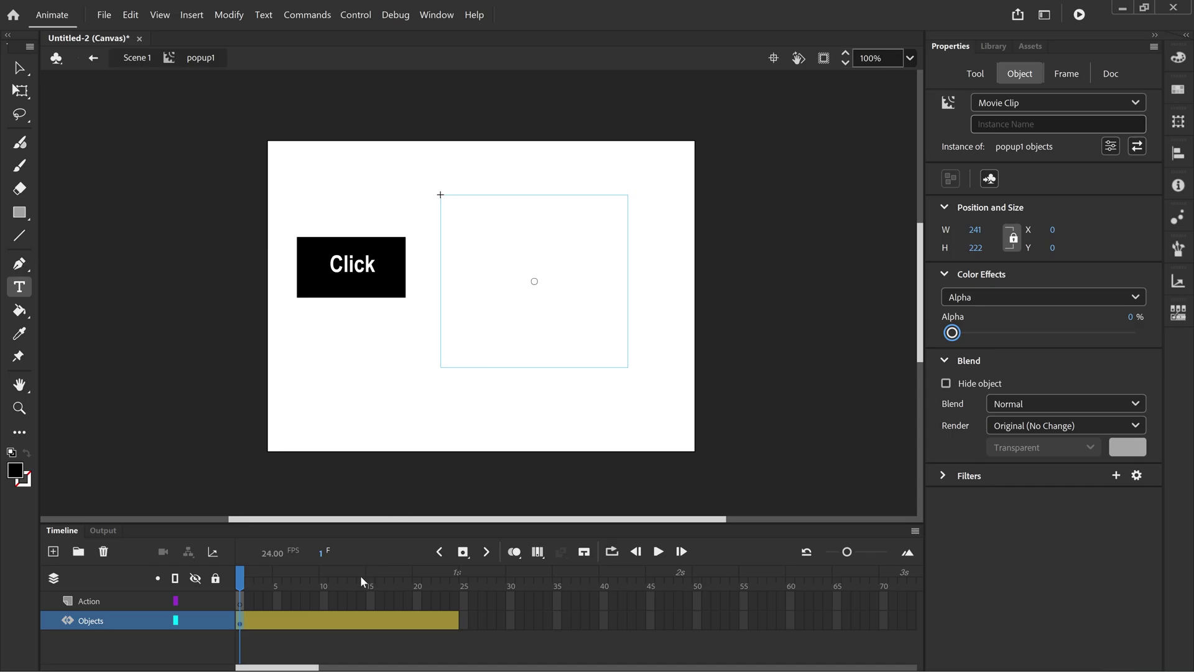
Set the popup1 objects instance's alpha to 100% at frame 12 of the motion tween.
click(341, 621)
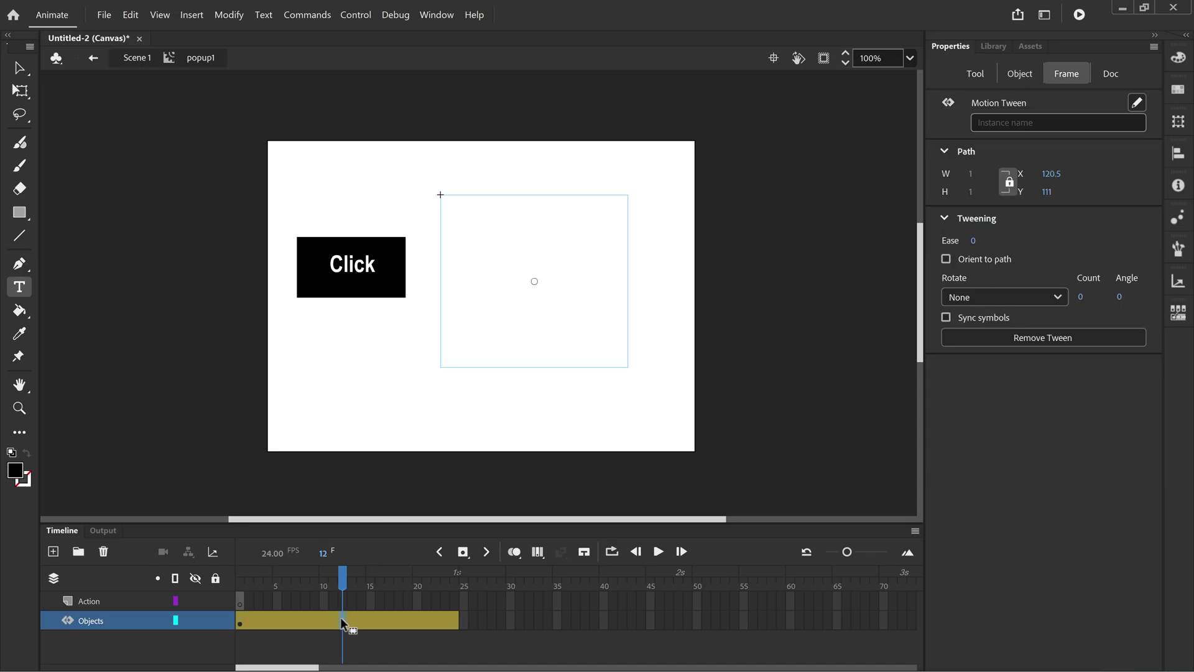
click(1015, 76)
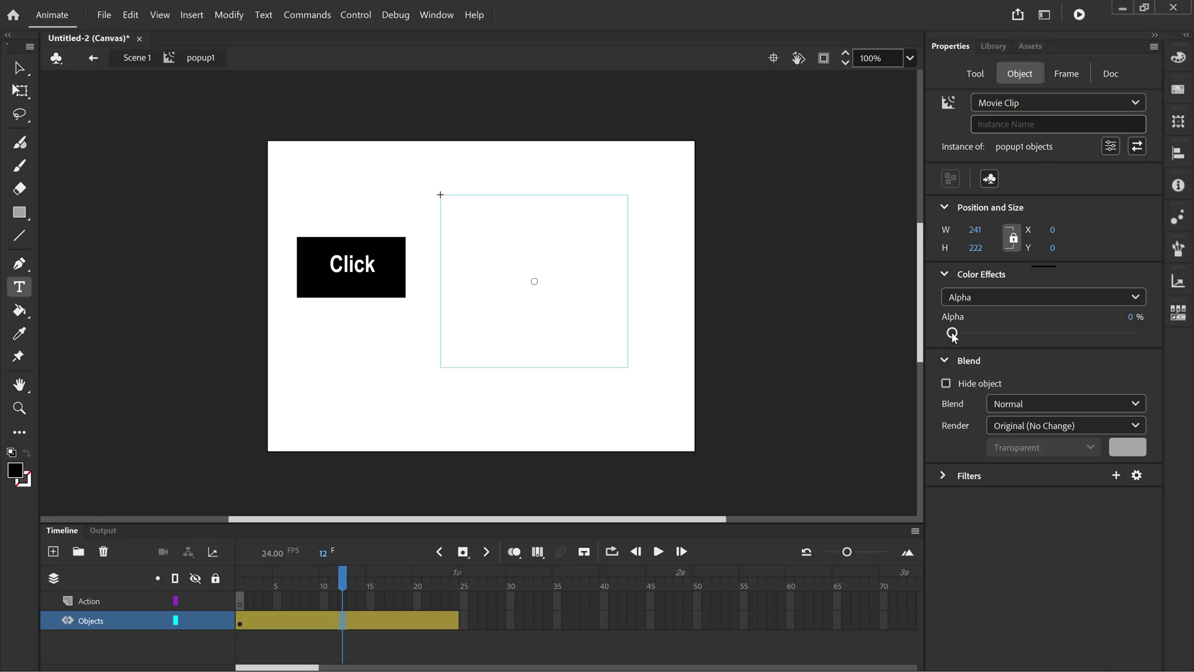
drag(952, 333, 1124, 335)
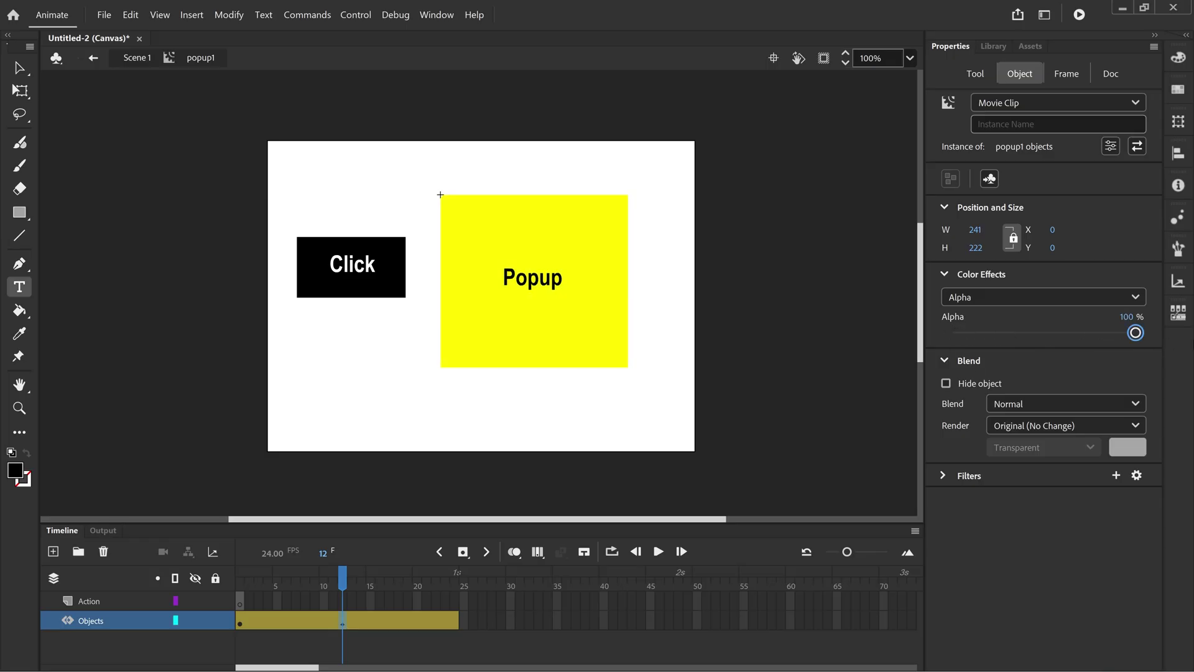
Set the popup1 objects instance's alpha to 0% at frame 24 of the motion tween.
click(457, 619)
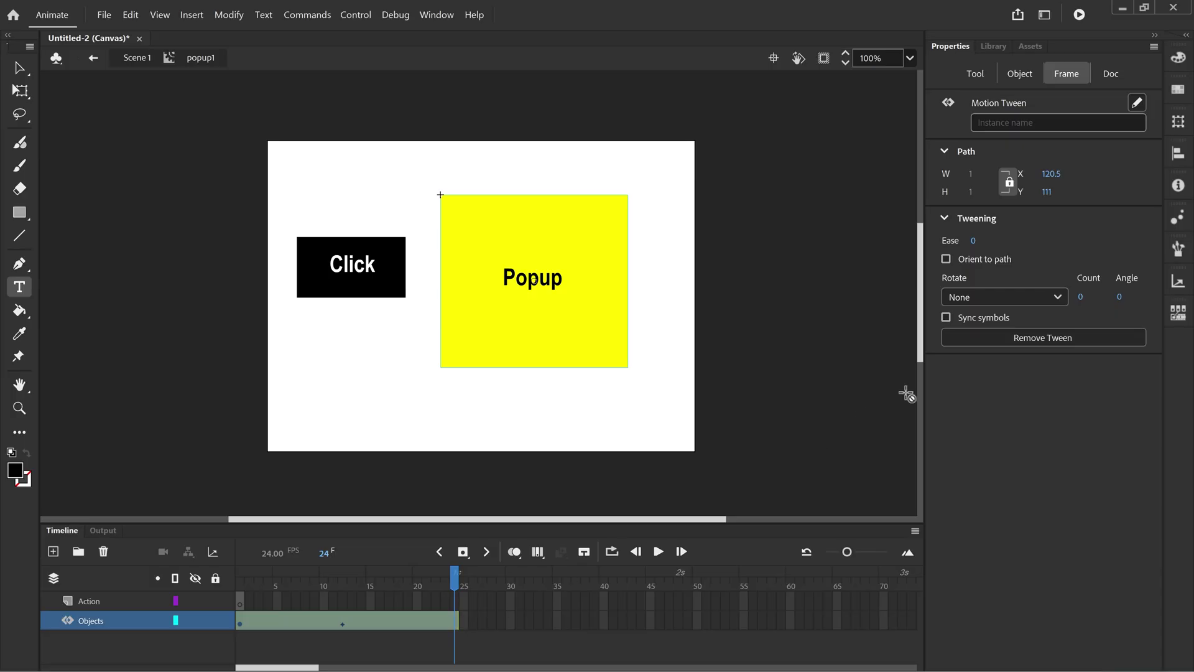
click(1020, 73)
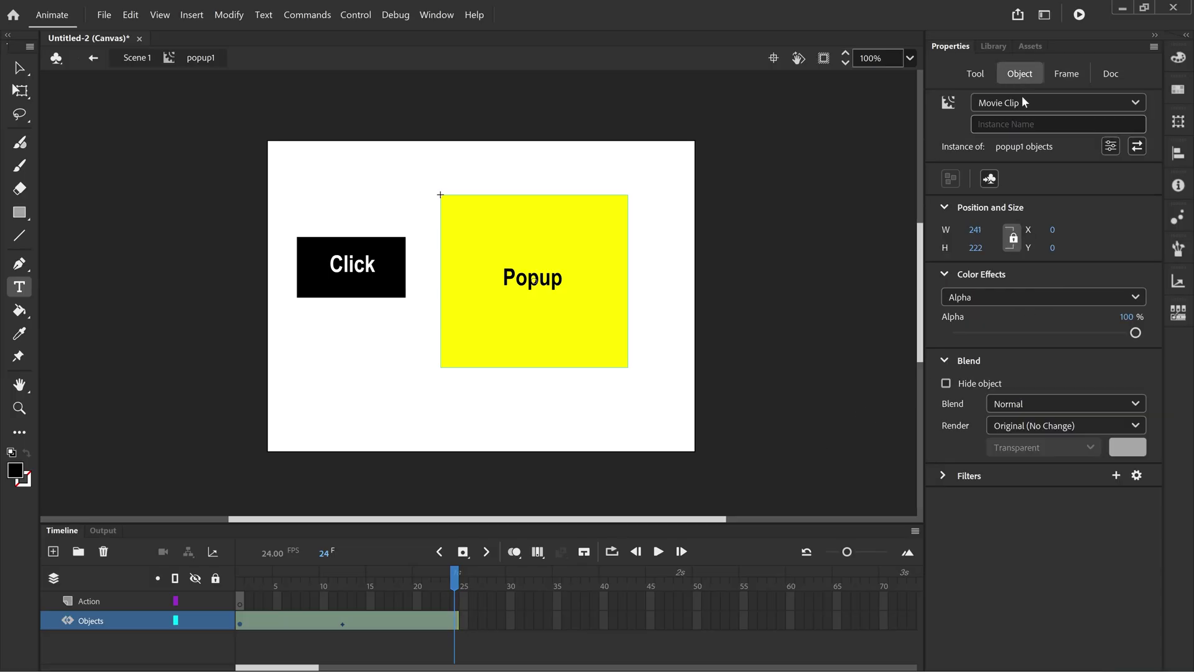
drag(1136, 333, 895, 333)
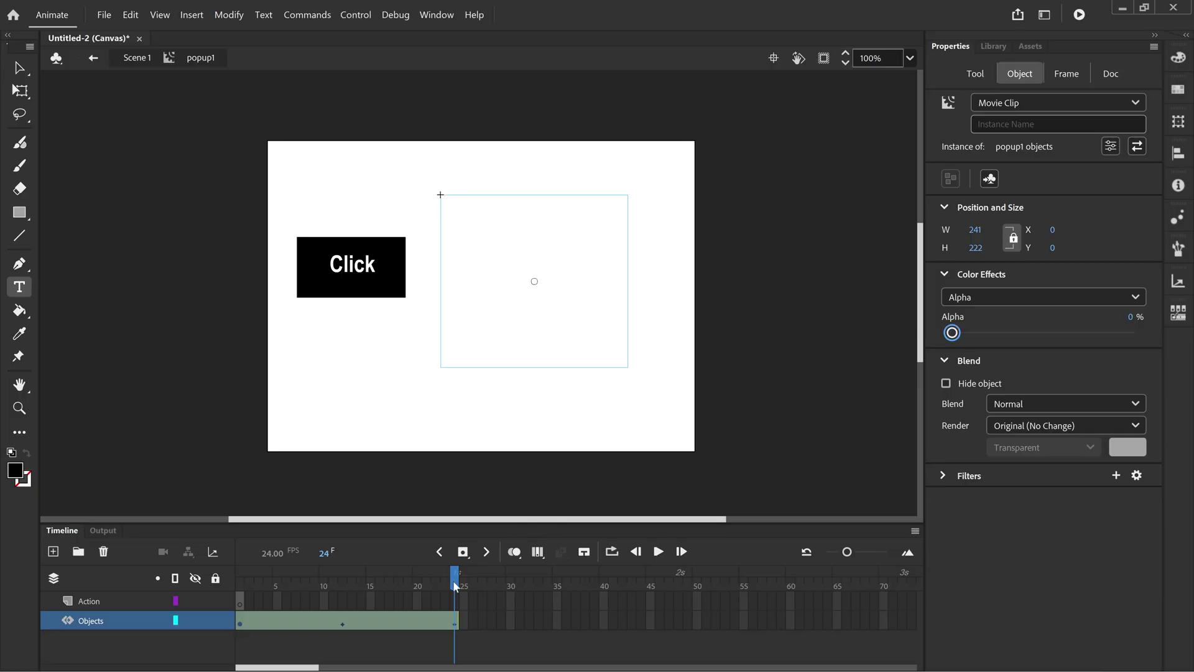
Insert keyframes at frames 12 and 24 on popup1's Action layer.
drag(453, 580, 345, 590)
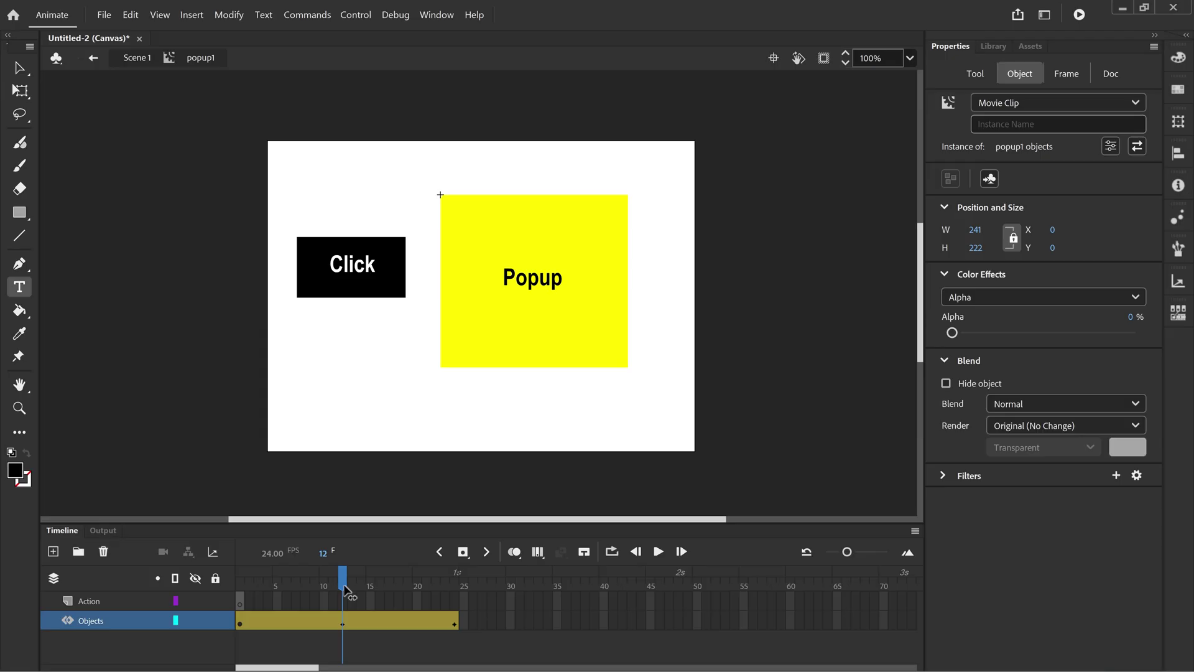
click(344, 600)
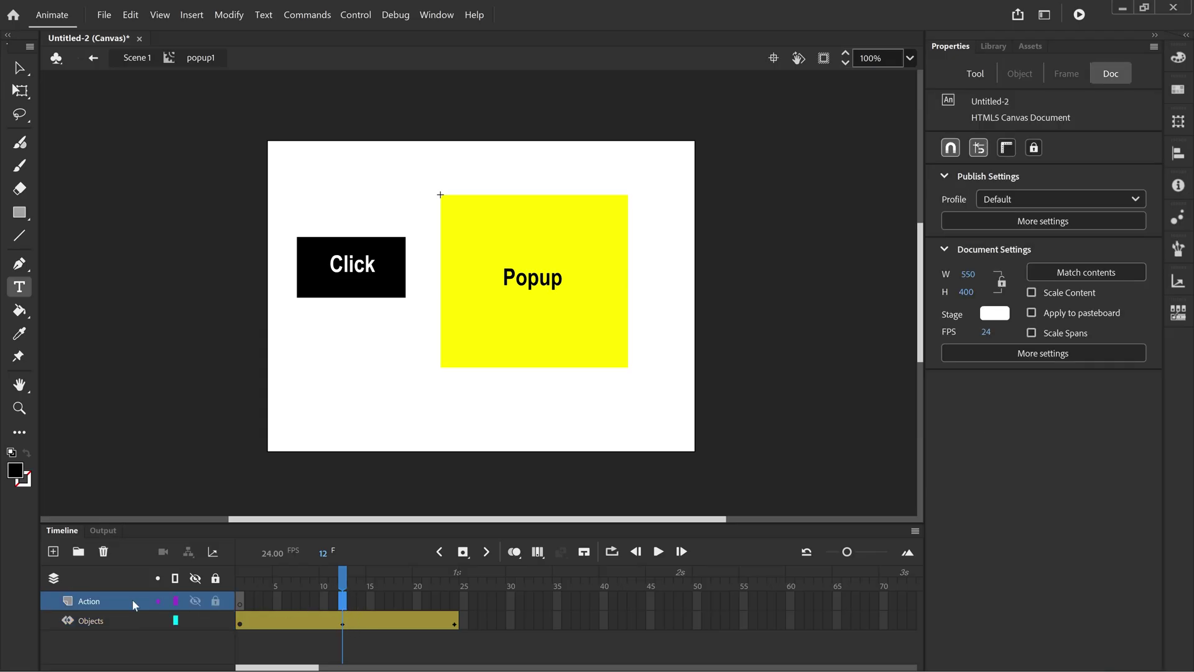
right_click(342, 604)
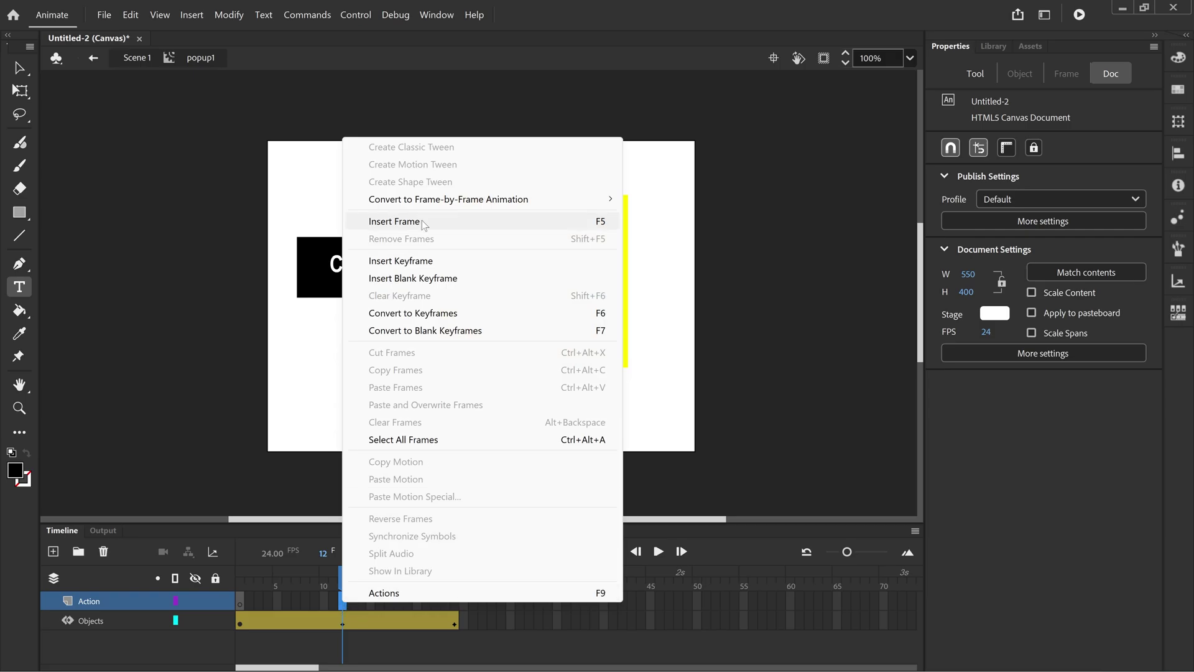
click(403, 261)
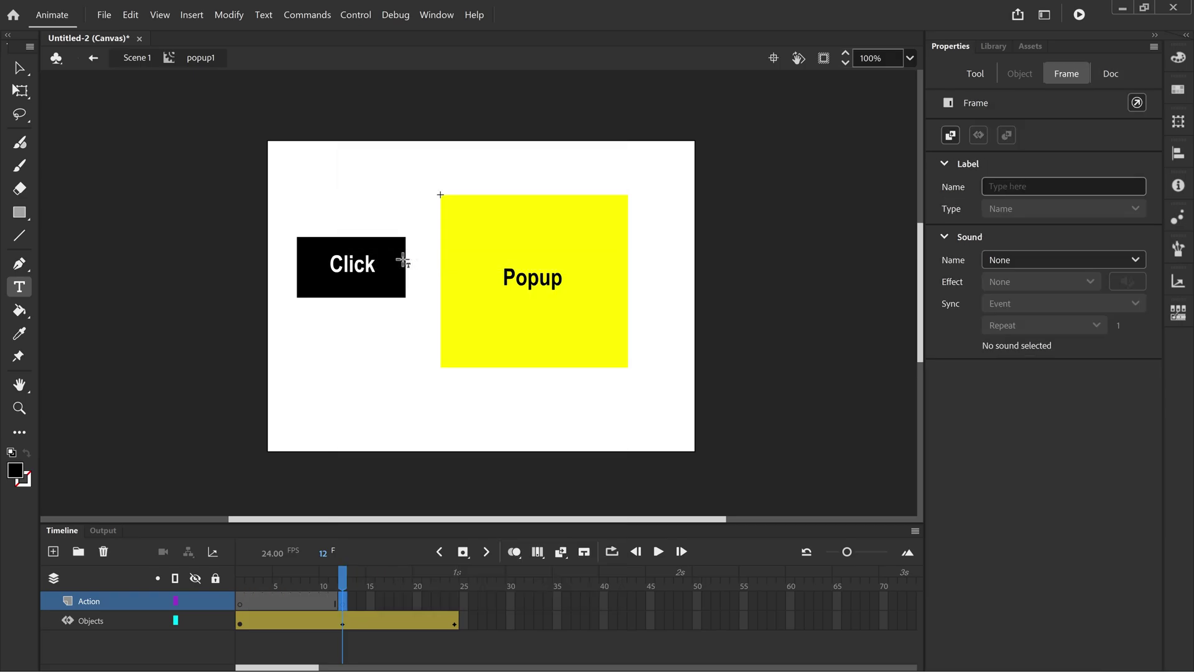
right_click(455, 603)
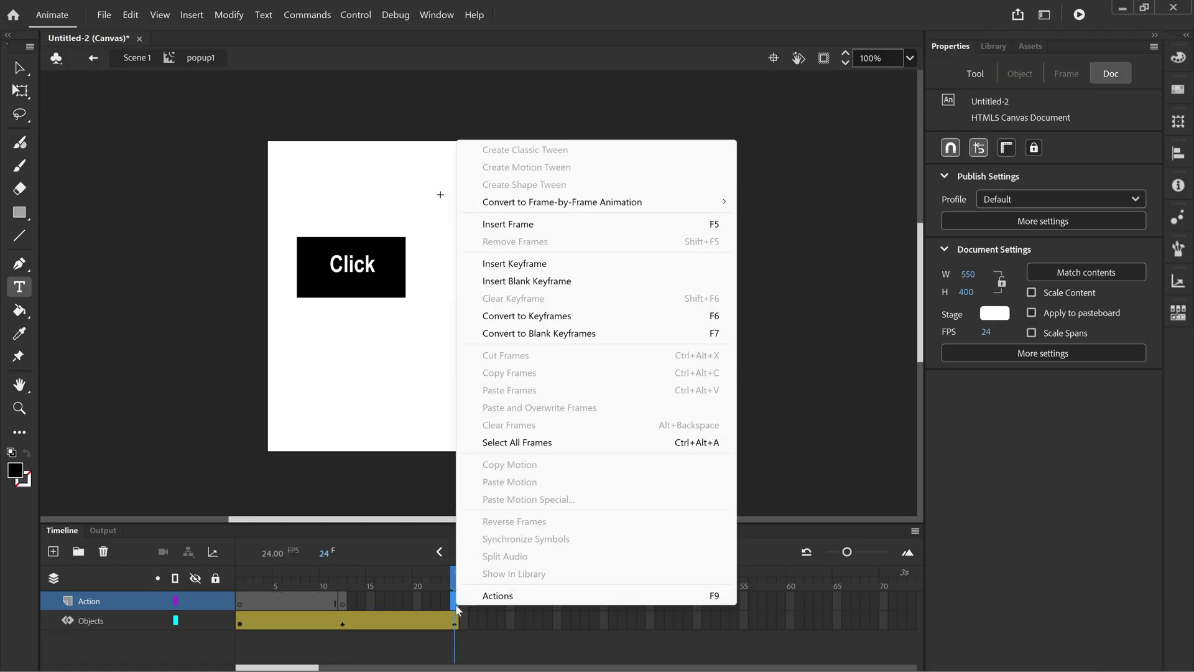
click(536, 266)
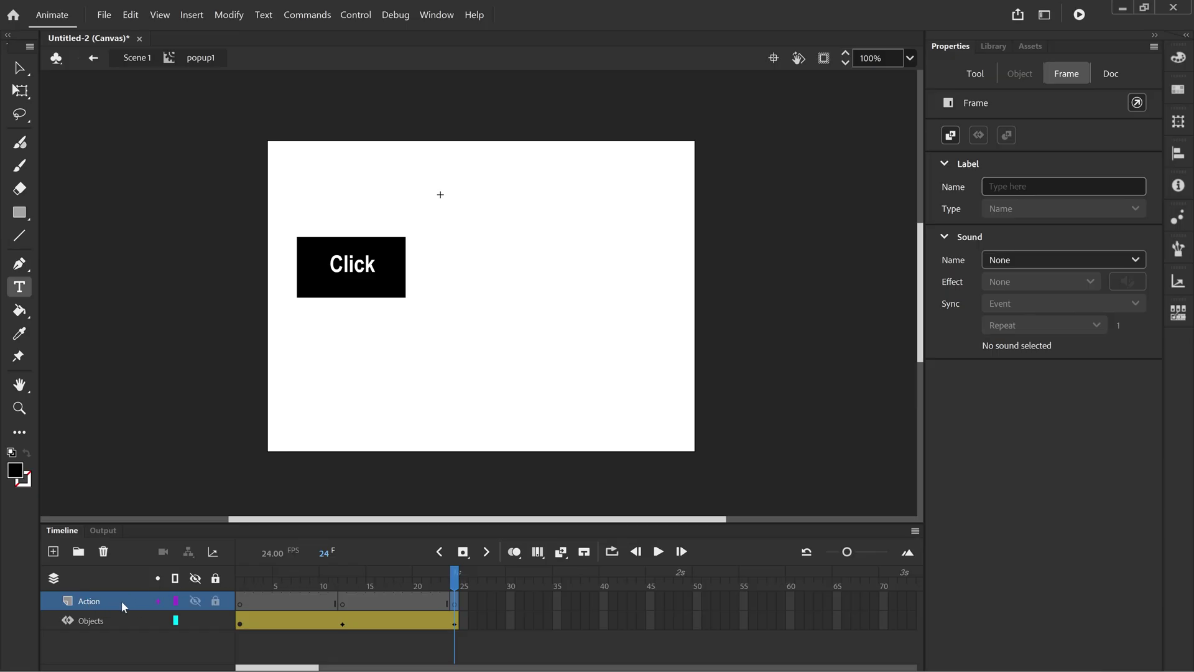
Add a Stop action for this timeline to frame 1 of the Action layer using the actions wizard, triggered with this frame.
click(239, 602)
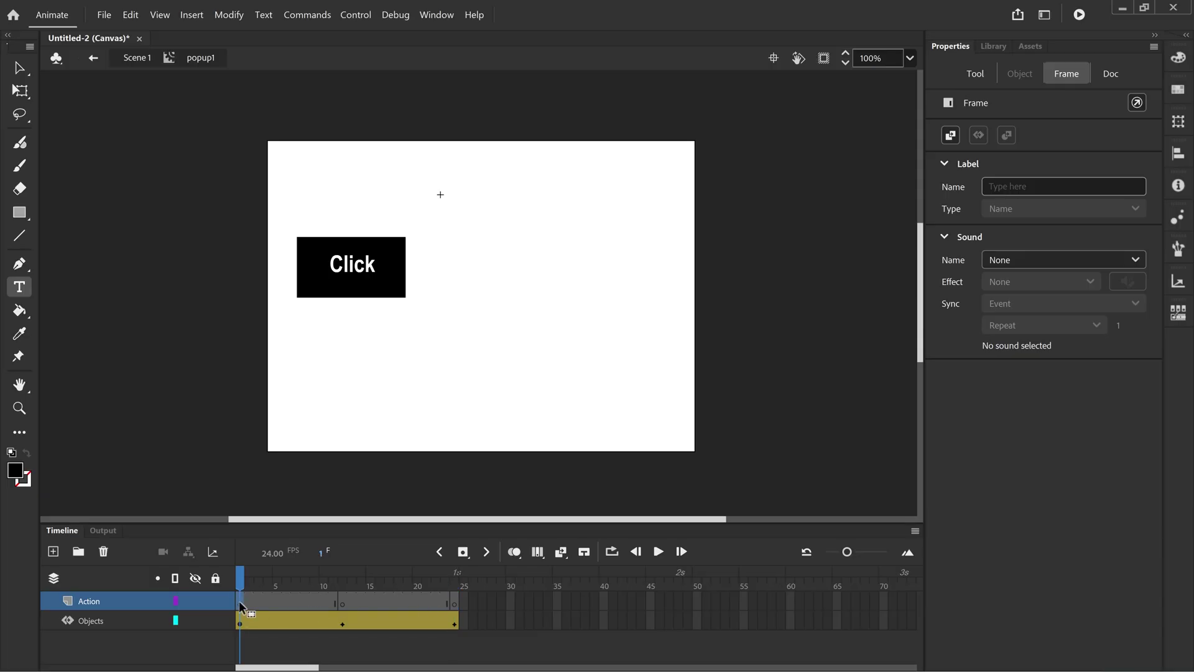
click(434, 16)
click(502, 325)
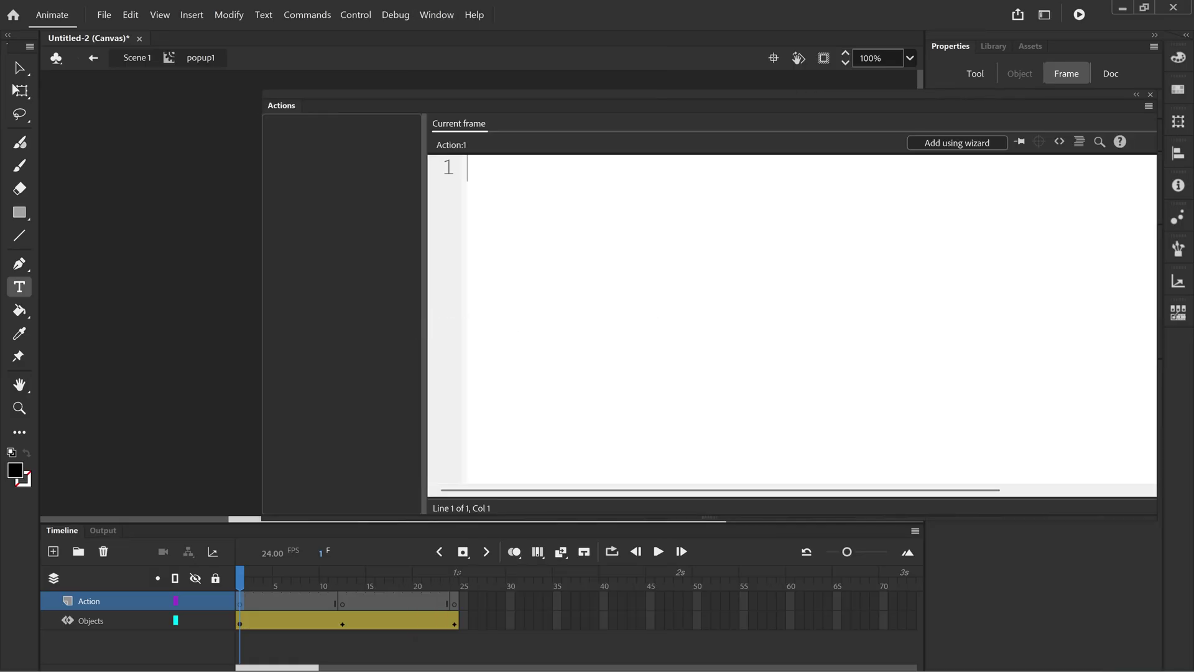
click(958, 143)
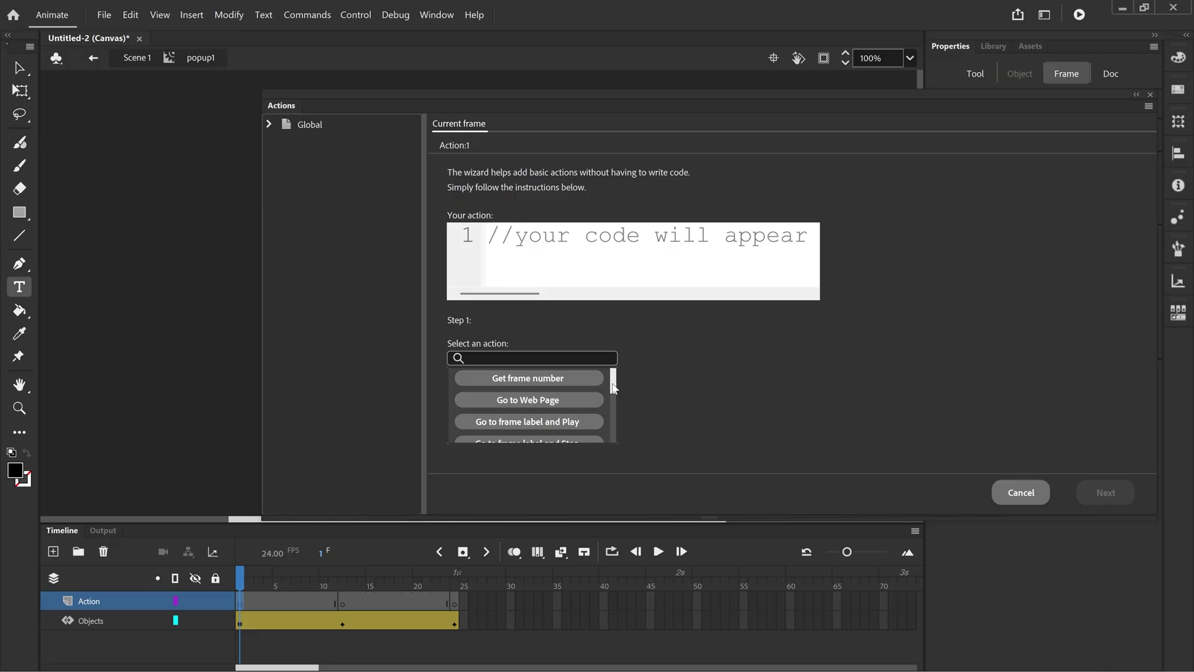
drag(612, 387, 611, 435)
click(547, 422)
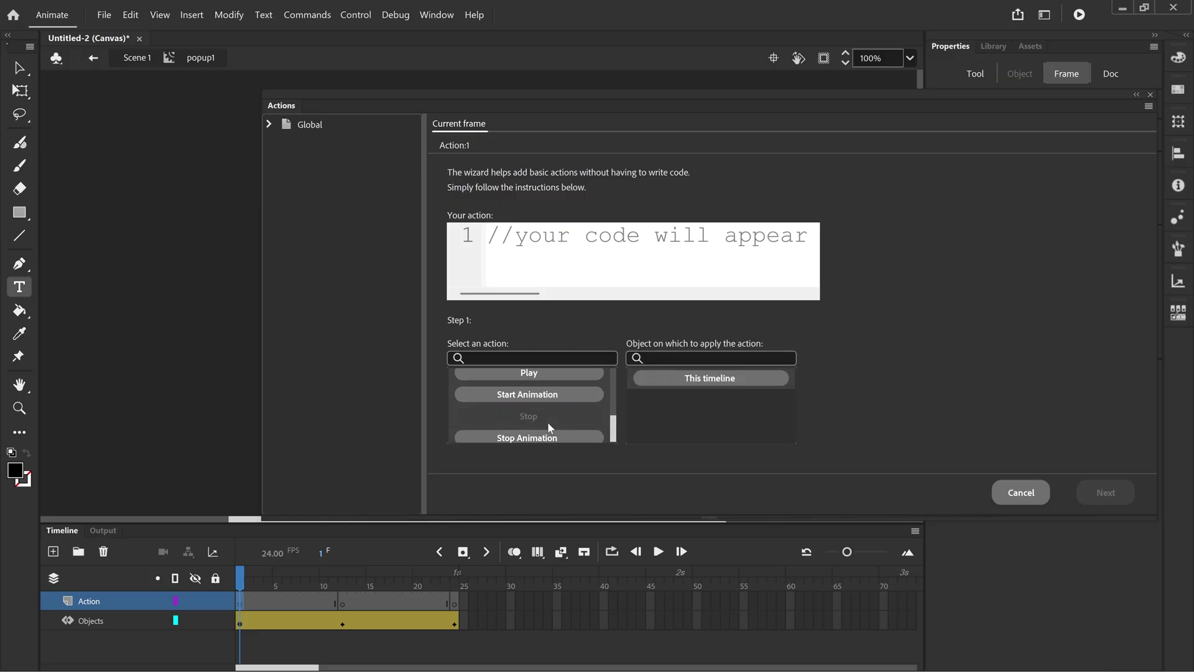
click(705, 378)
click(1107, 494)
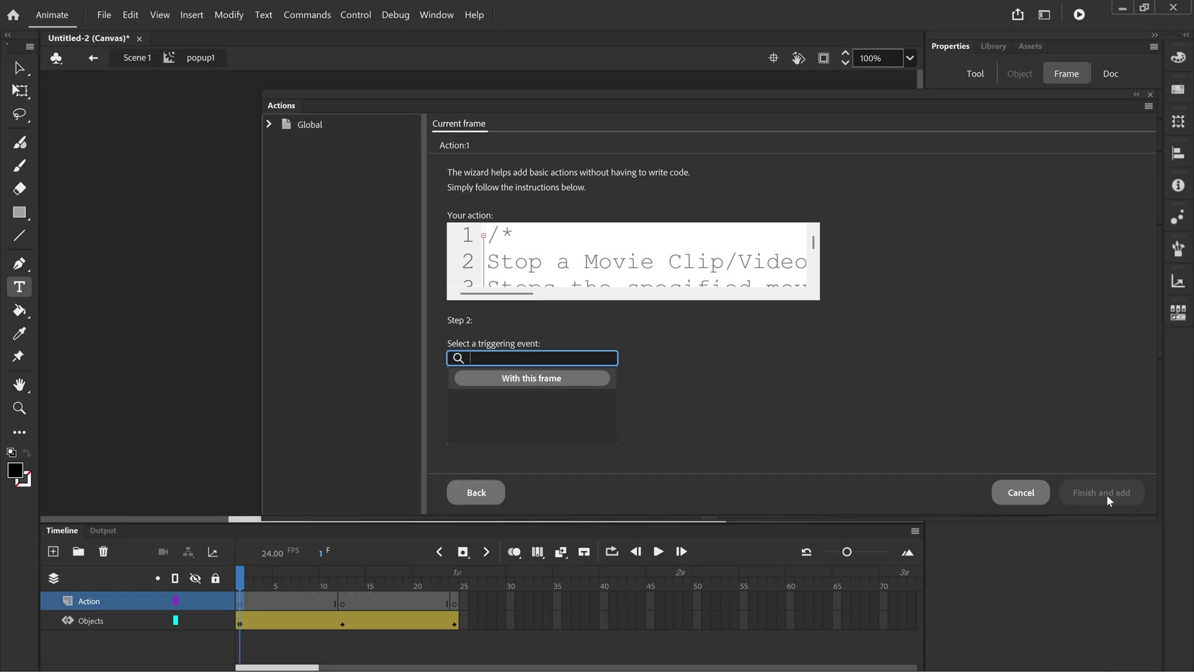
click(546, 379)
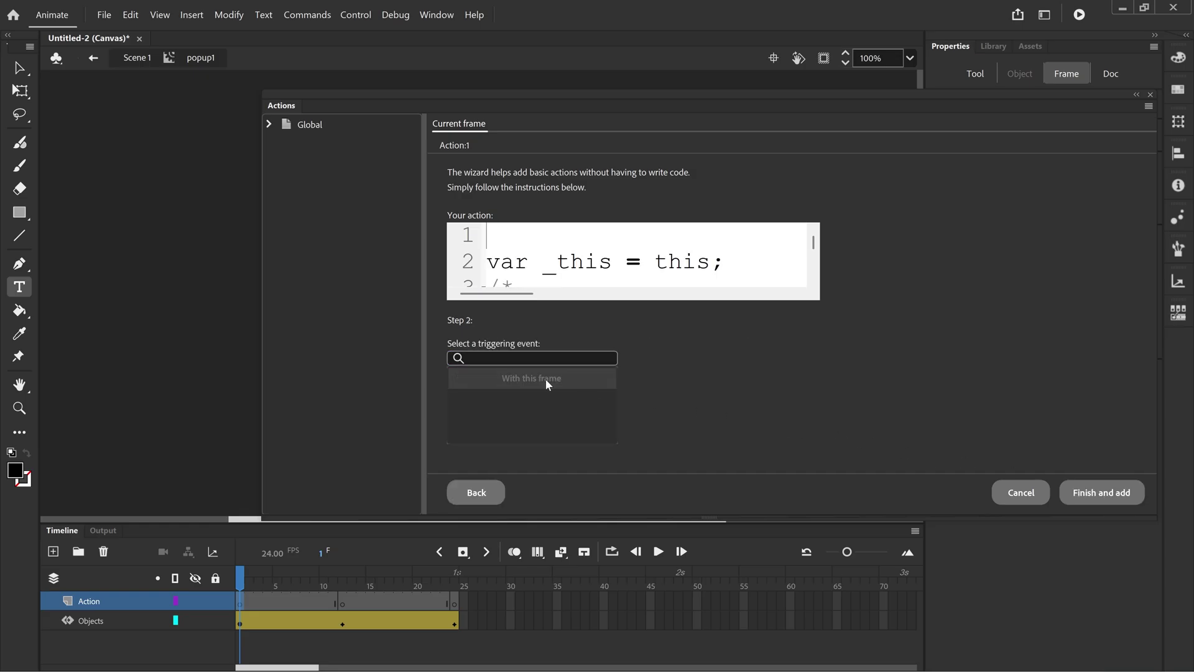
click(1105, 496)
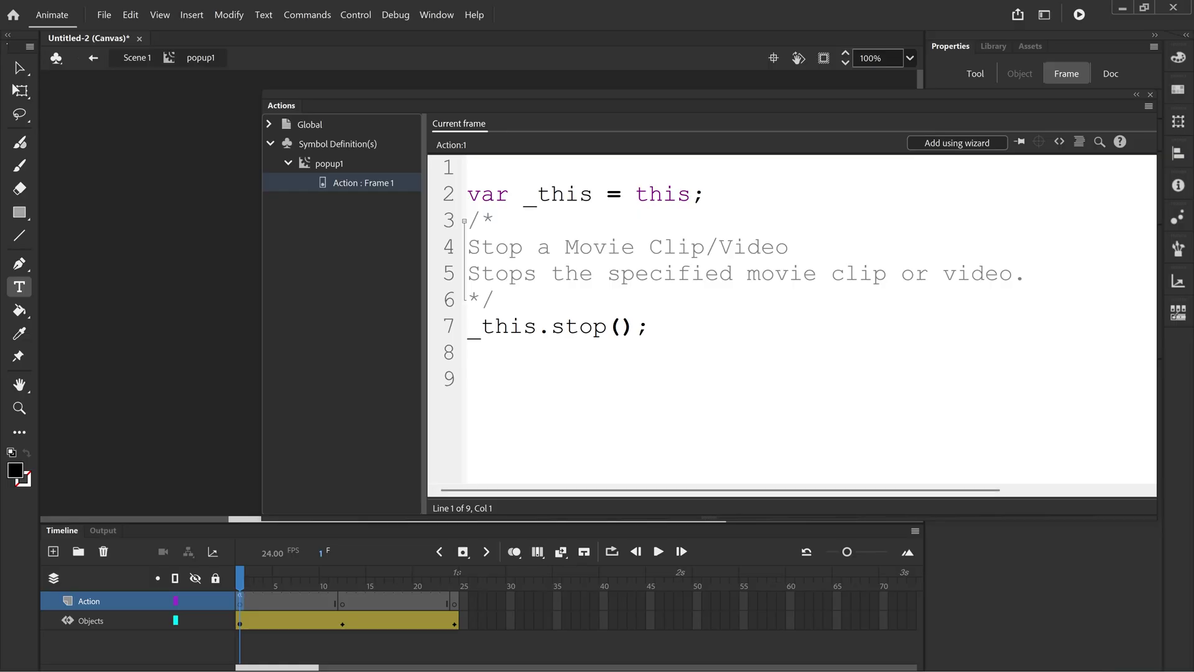
Add a wizard-generated Stop action for this timeline to frame 12 of the Action layer, triggered with this frame, and close the code editor.
click(342, 600)
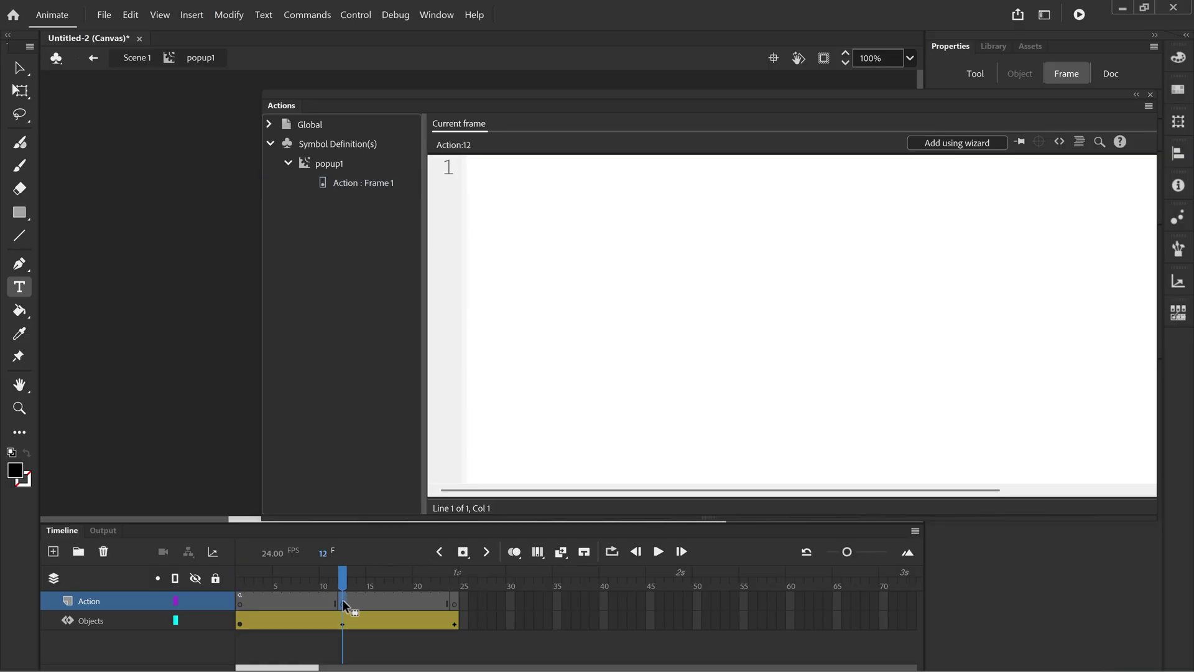
click(957, 144)
scroll(550, 404, down, 5)
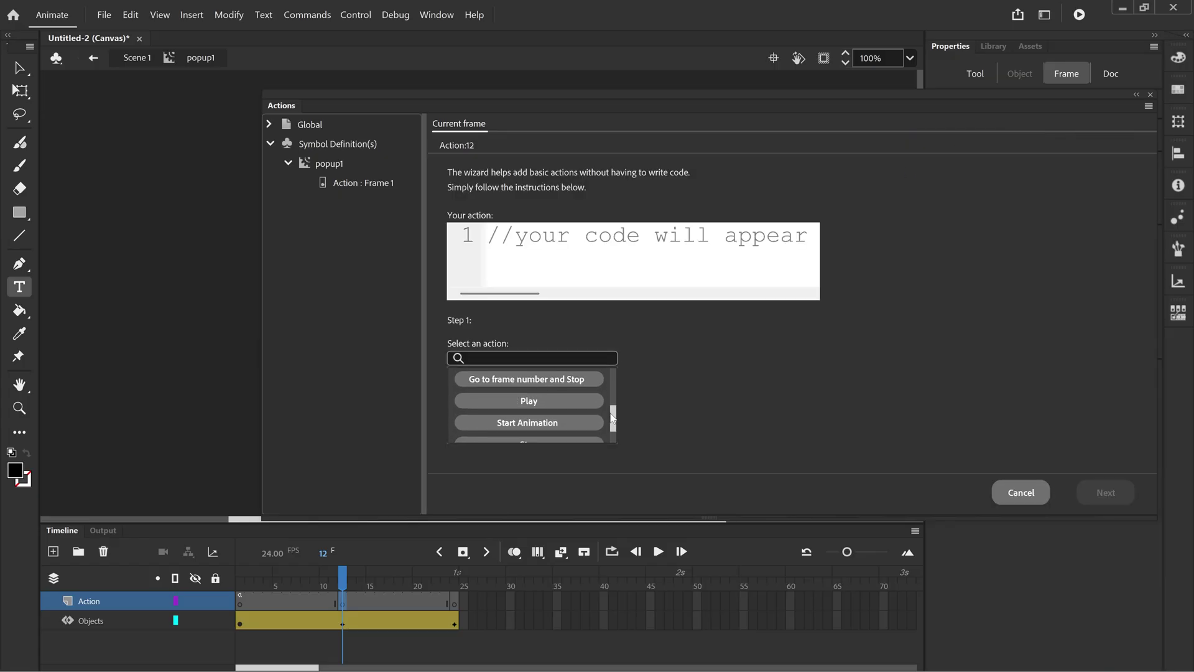
click(551, 410)
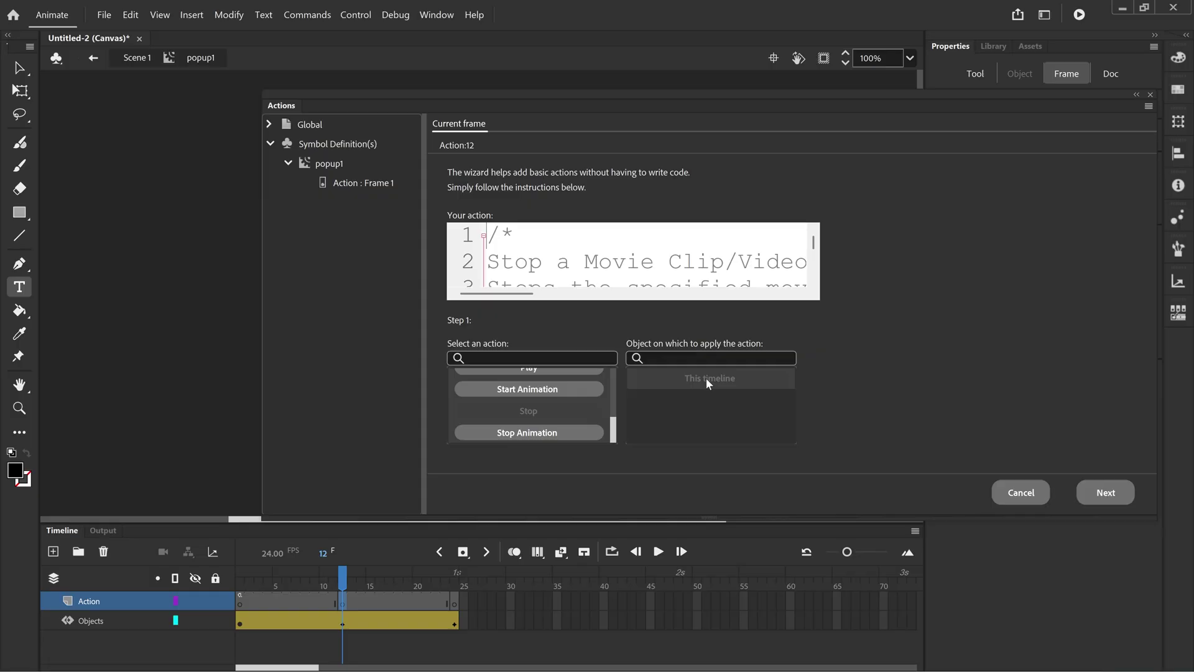
click(1120, 492)
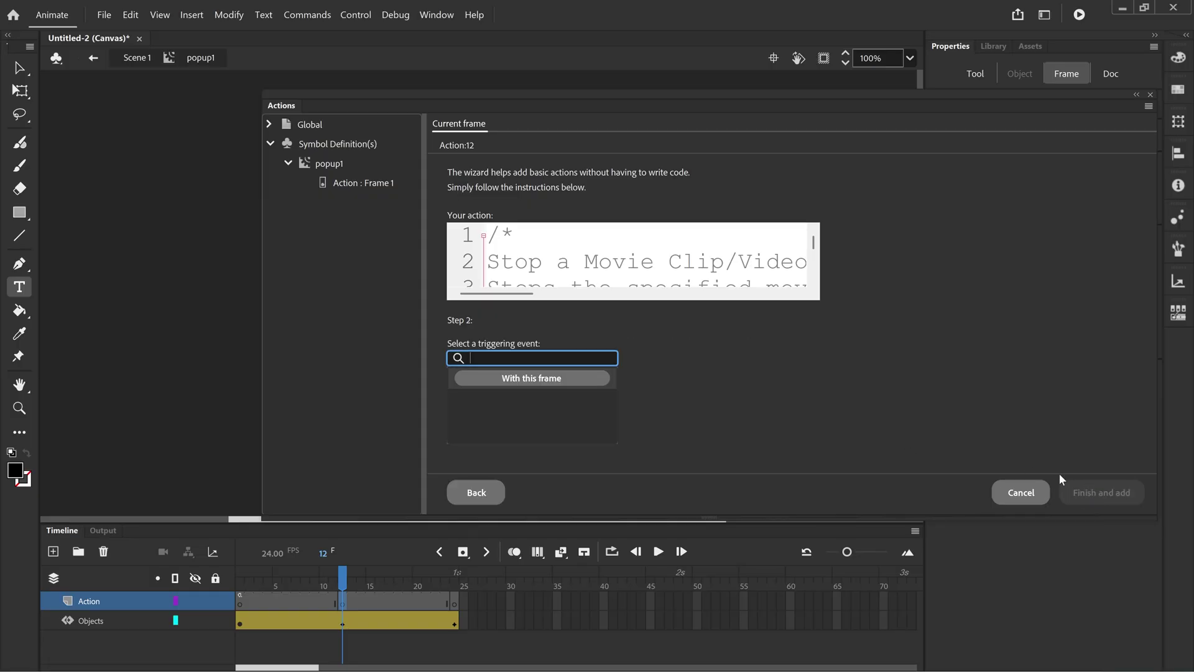
click(555, 381)
click(1106, 495)
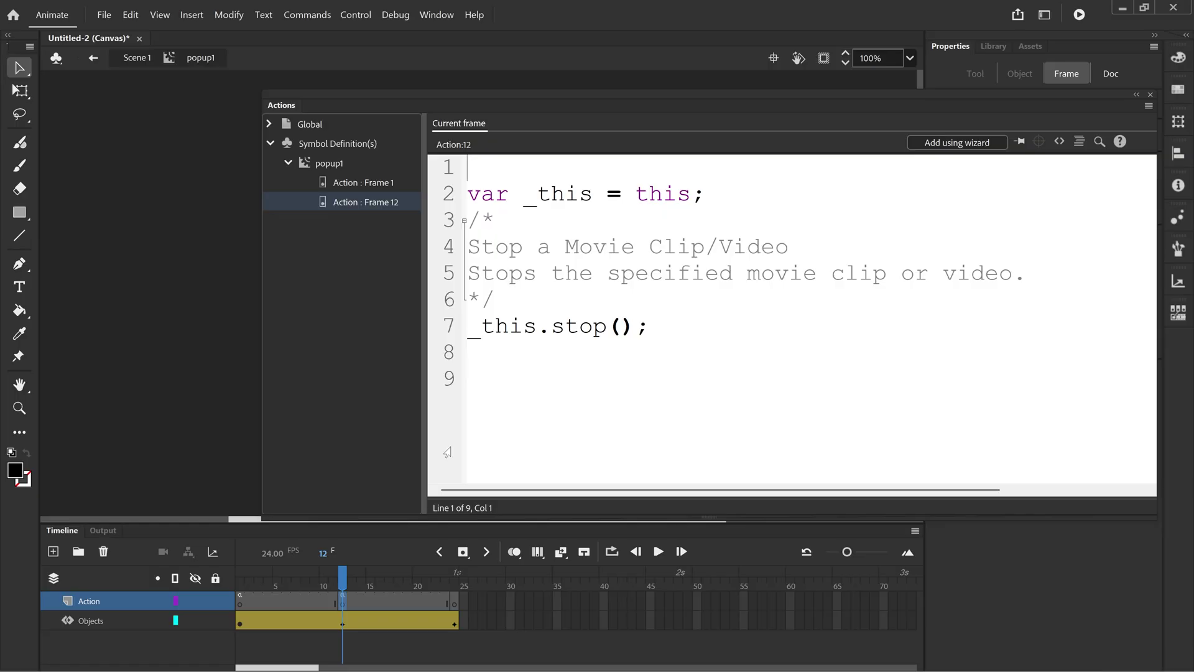
click(19, 68)
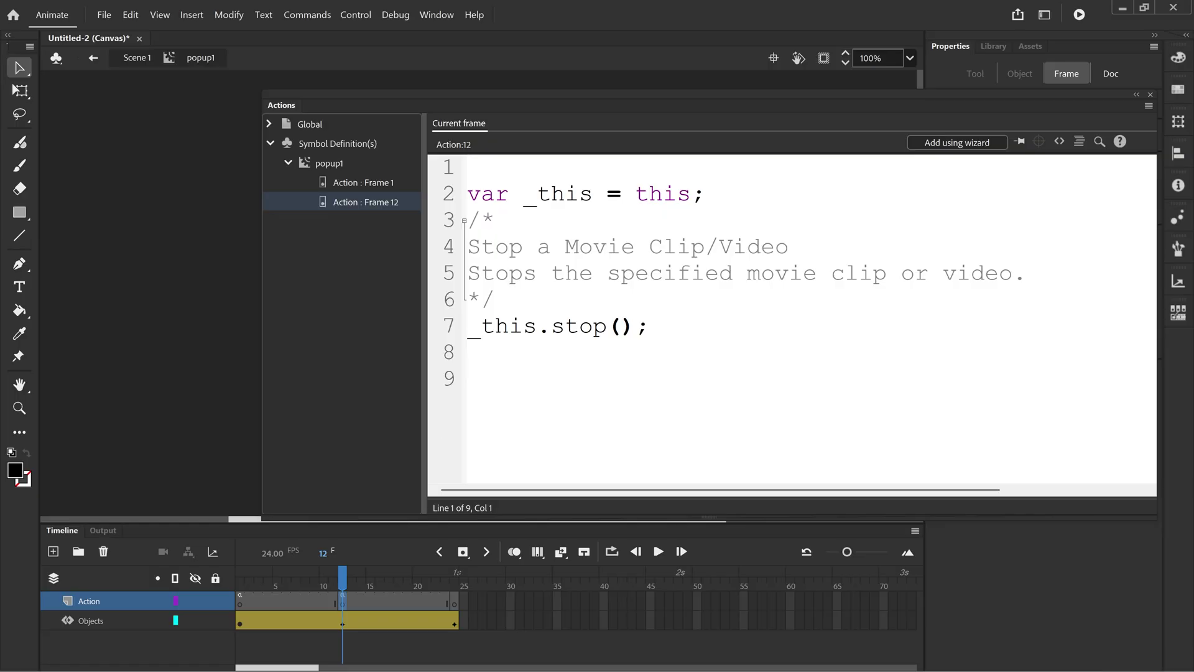
click(1150, 94)
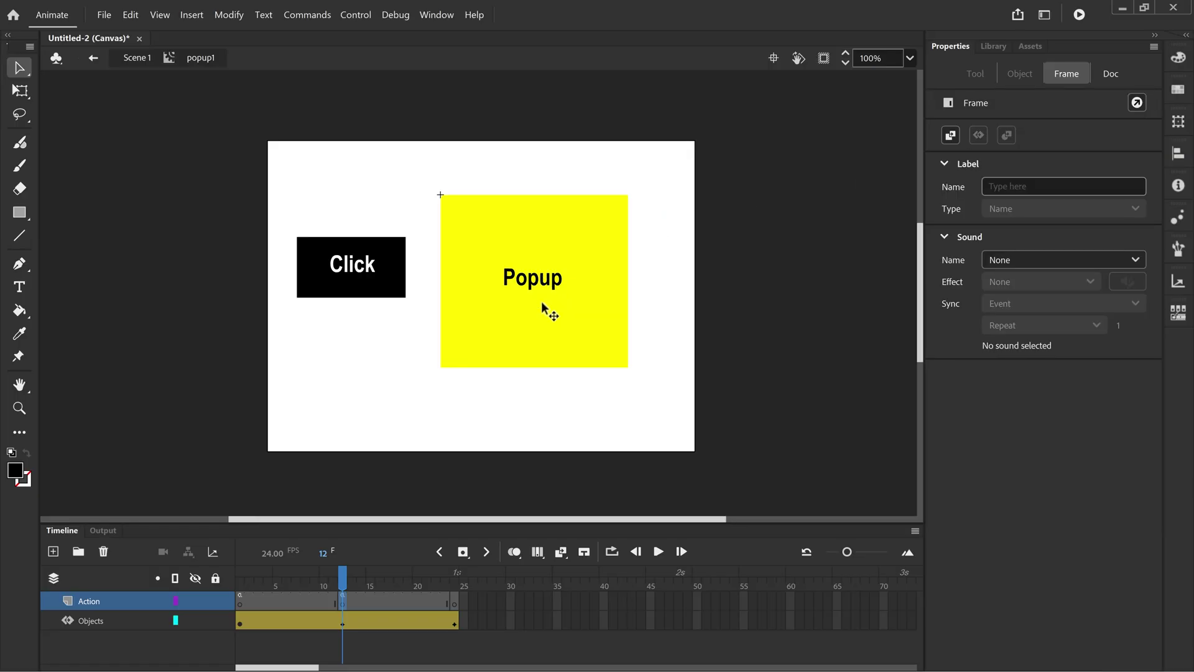
Return to Scene 1 and give the popup1 movie clip on the stage the instance name popup1.
click(136, 58)
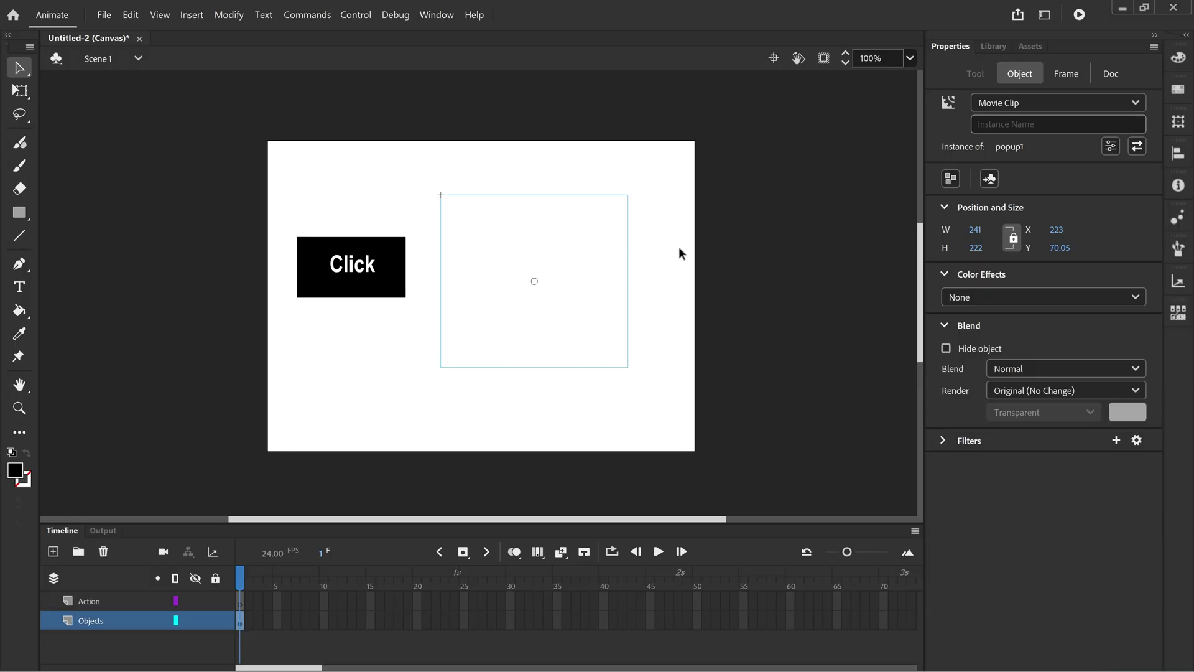
click(1001, 123)
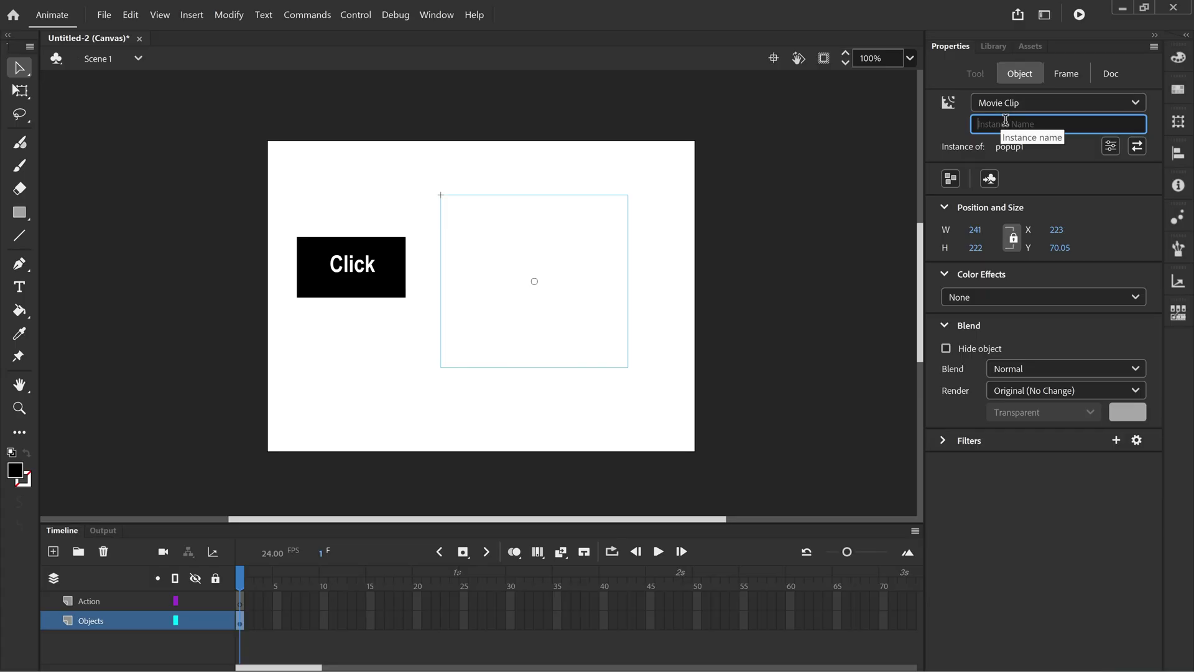
text(popup1)
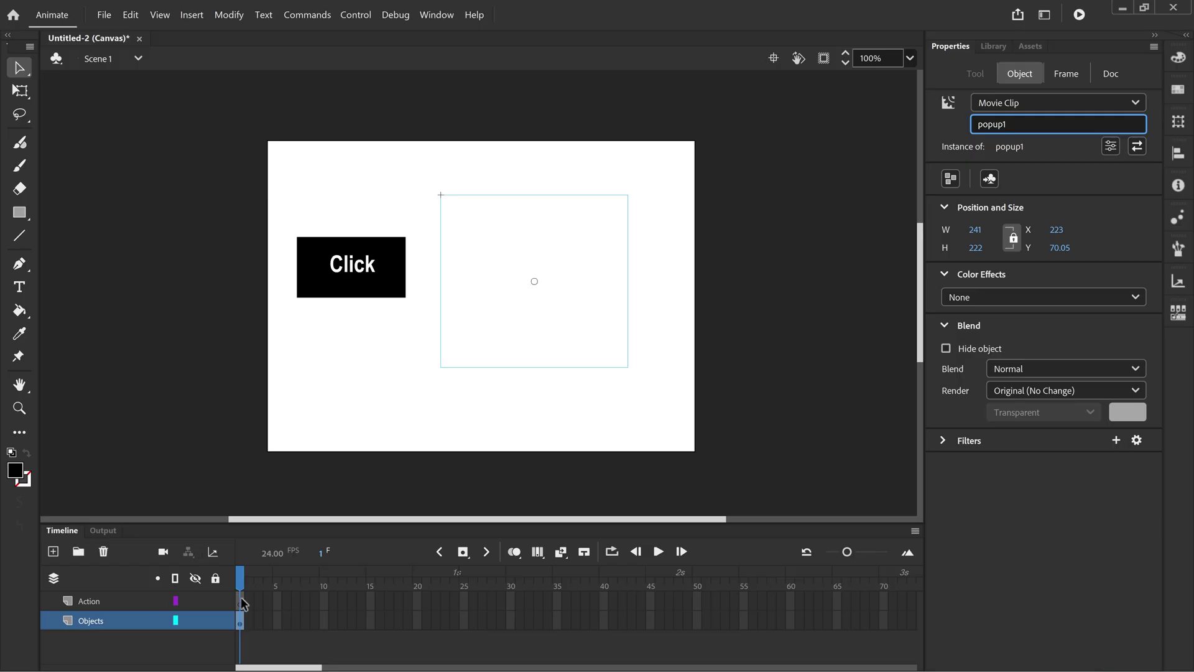
Start a wizard-generated Play action applied to popup1 on frame 1 of Scene 1's Action layer, proceeding to the trigger selection.
click(241, 600)
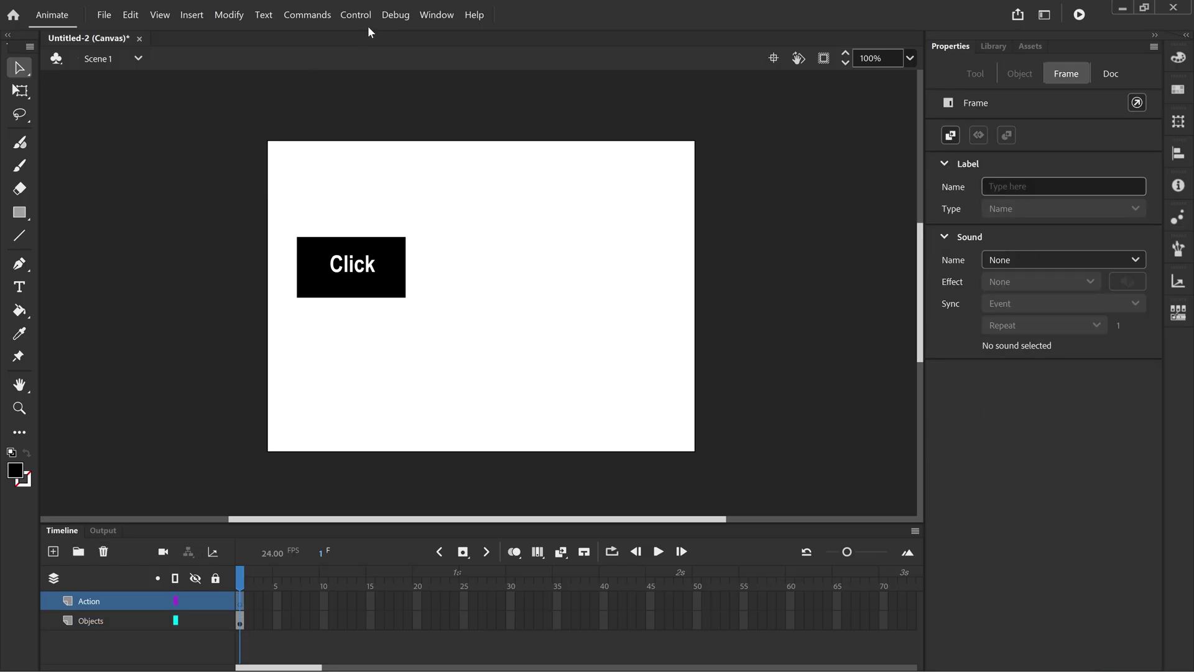
click(434, 14)
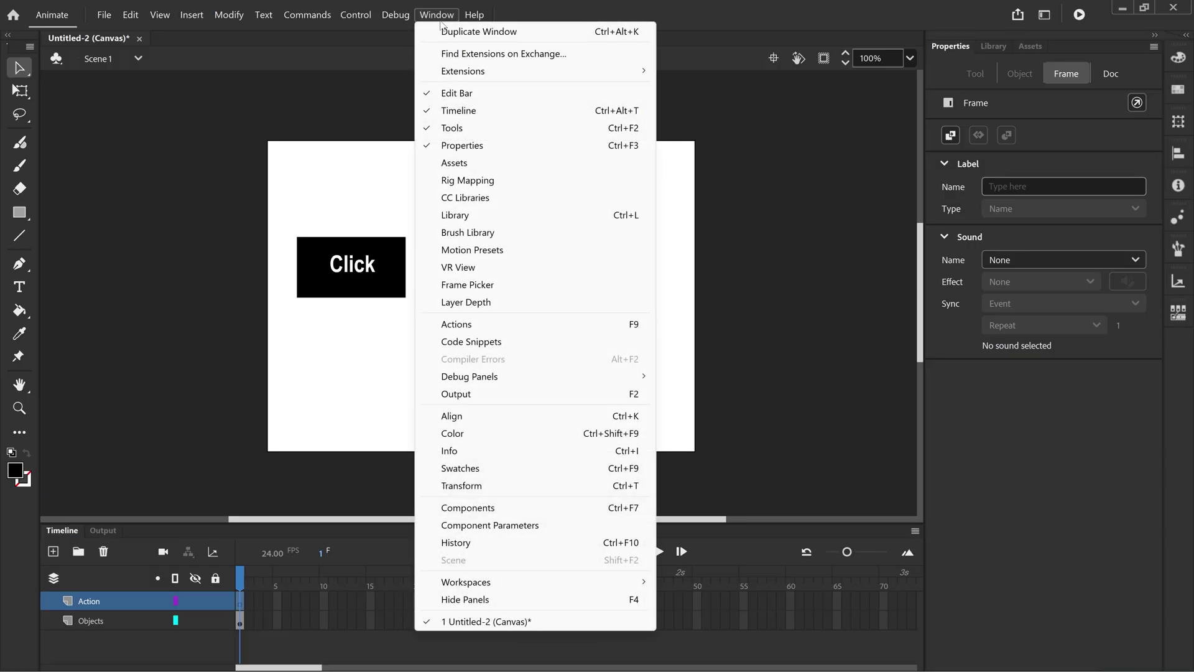
click(548, 322)
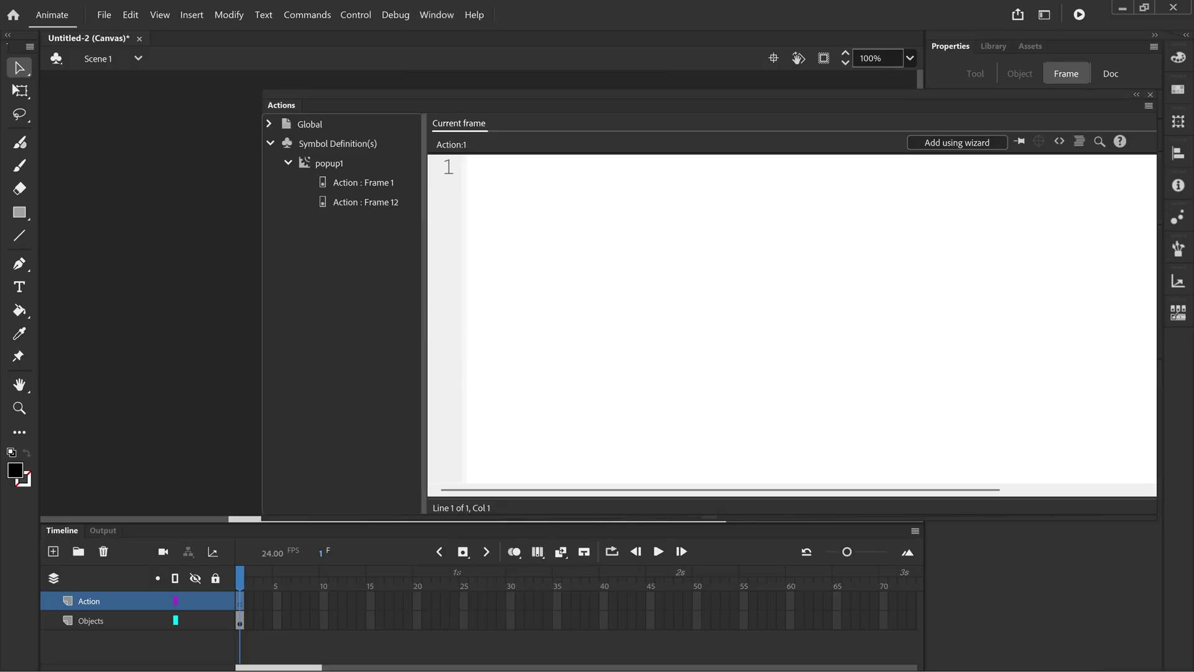
click(966, 143)
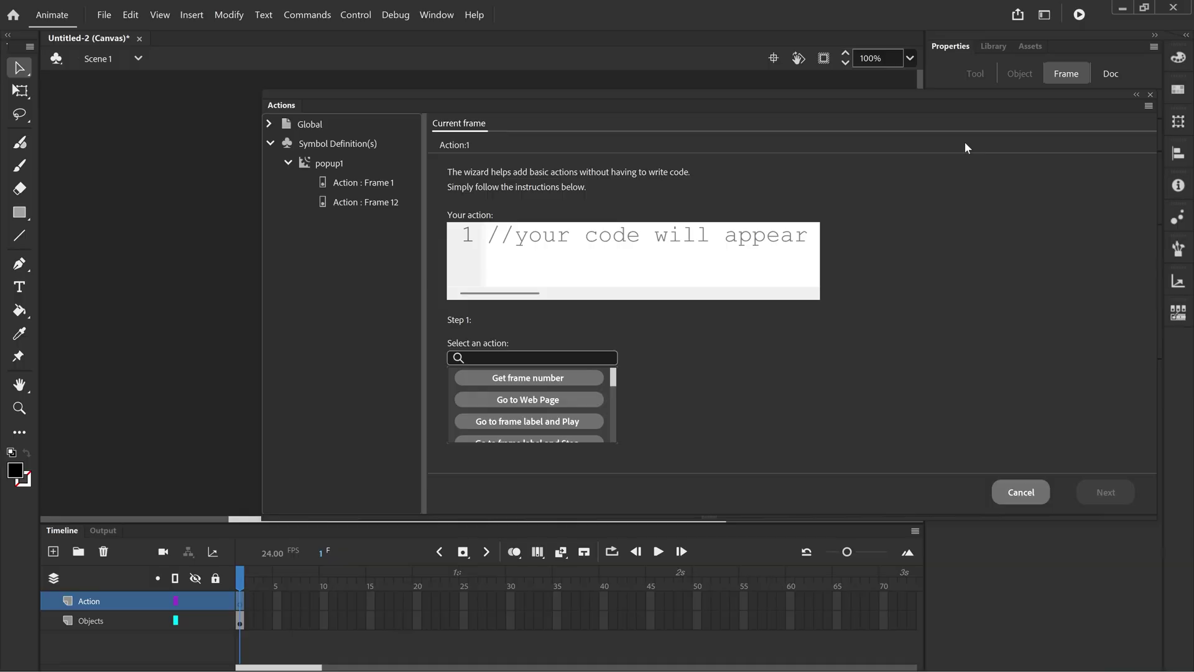
drag(613, 380, 614, 422)
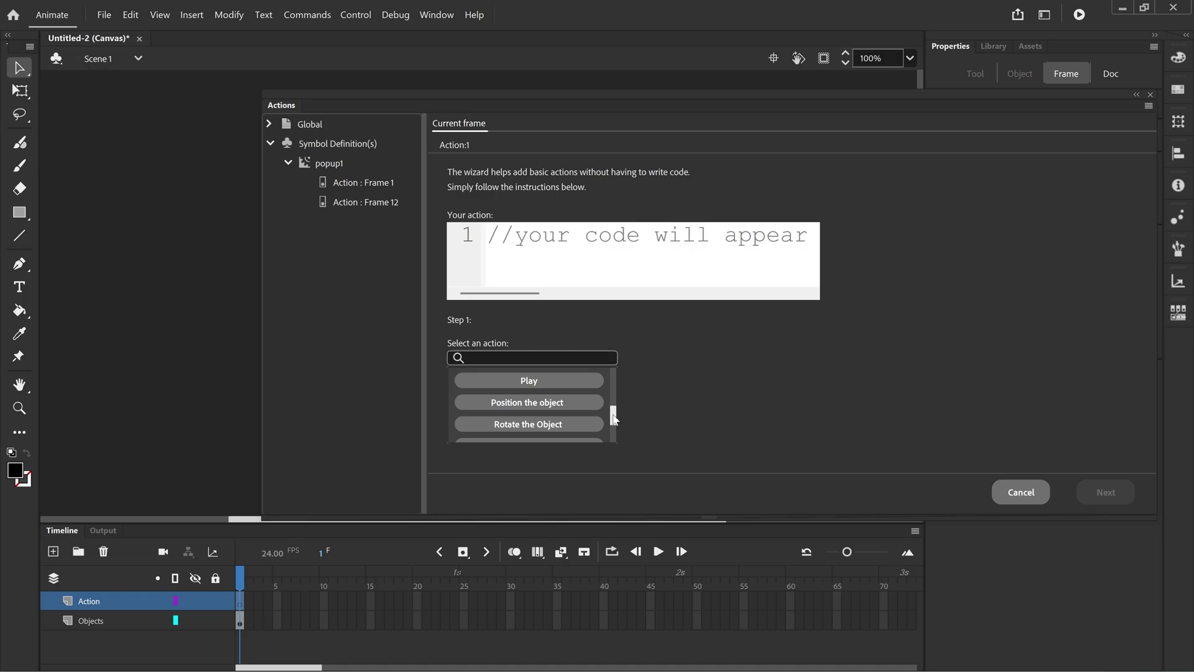
click(538, 379)
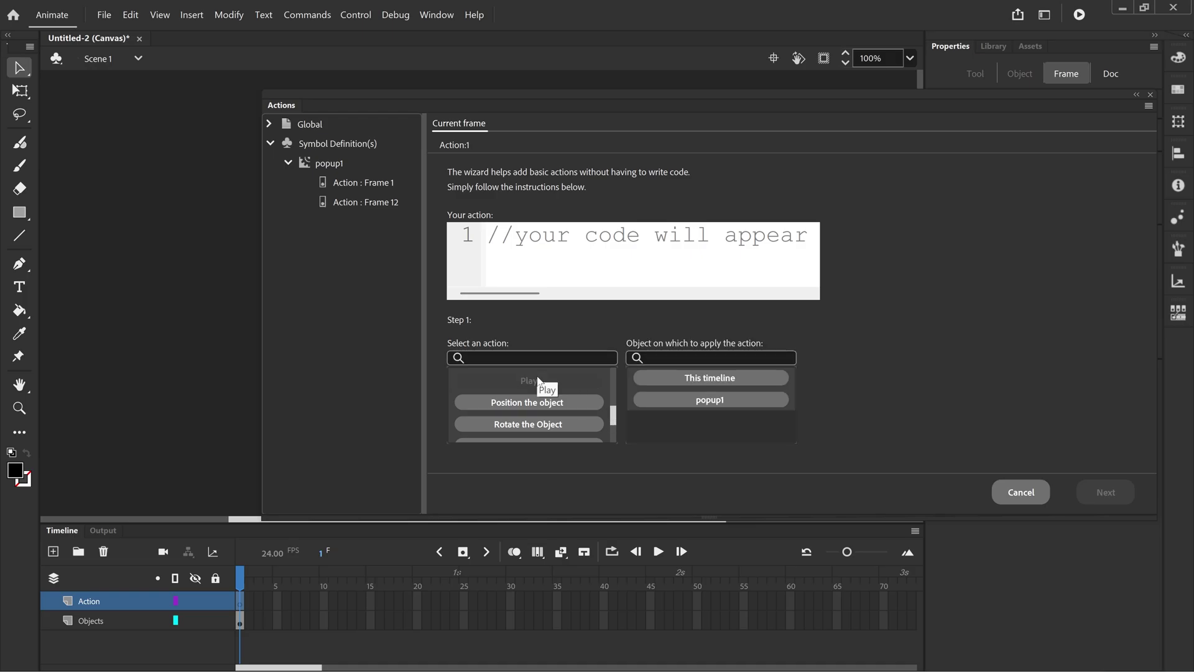
click(708, 404)
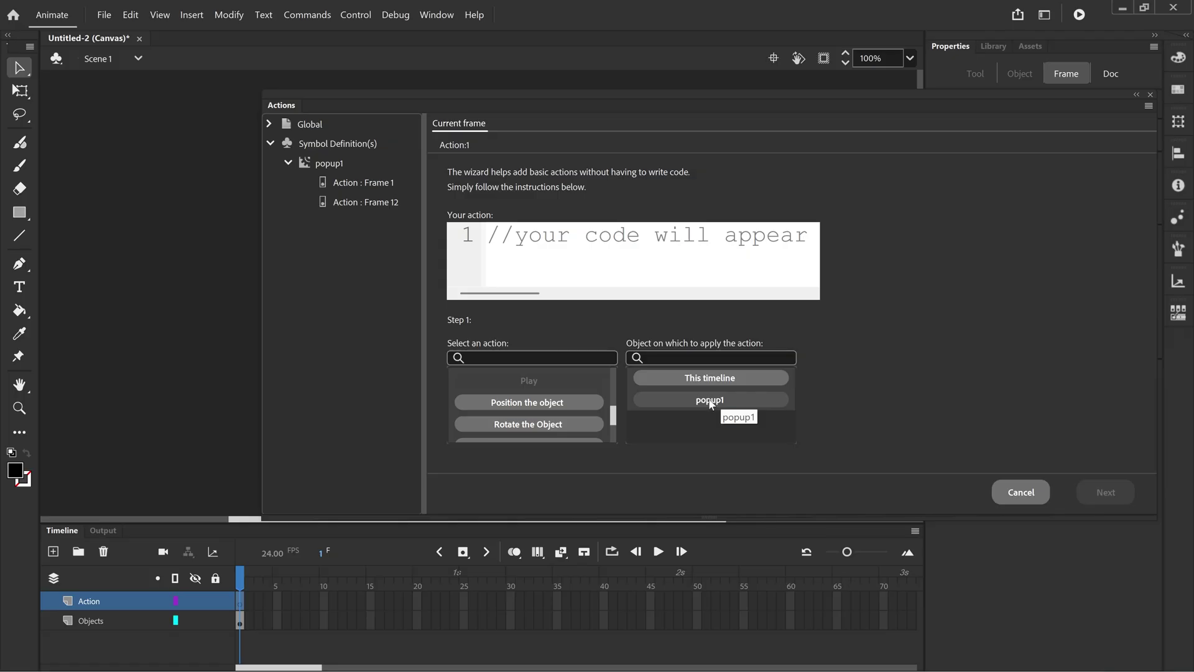
click(709, 401)
click(1120, 494)
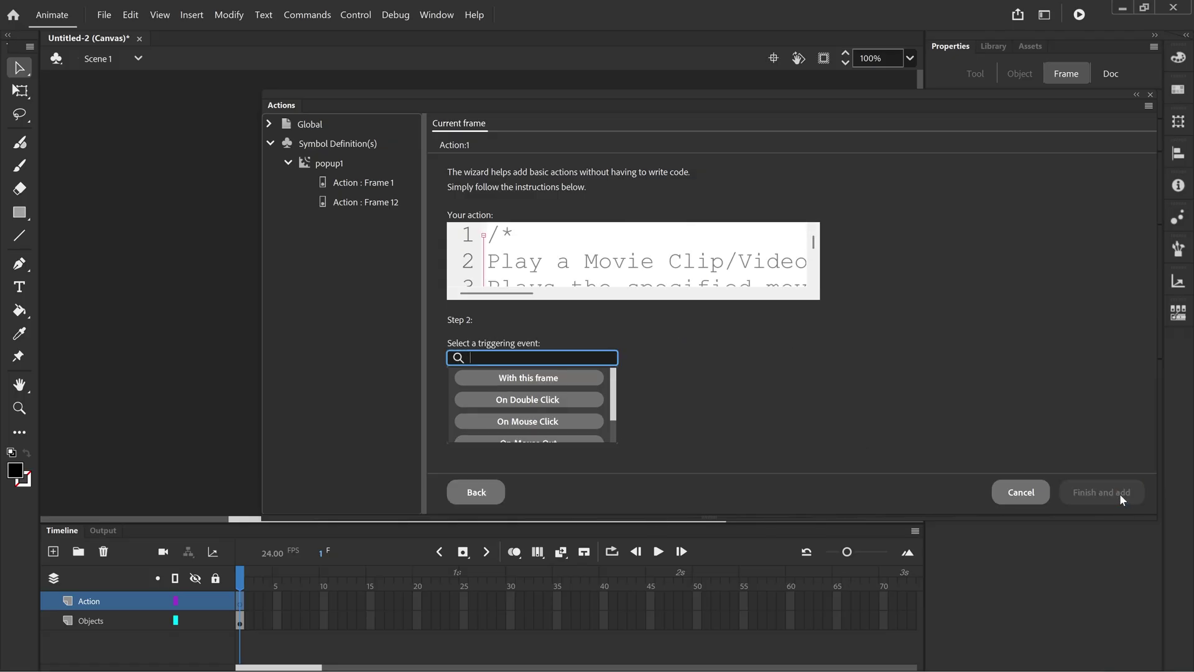
Trigger the Play action on mouse click of button1, add the code to the frame and close the code editor.
drag(612, 384, 612, 406)
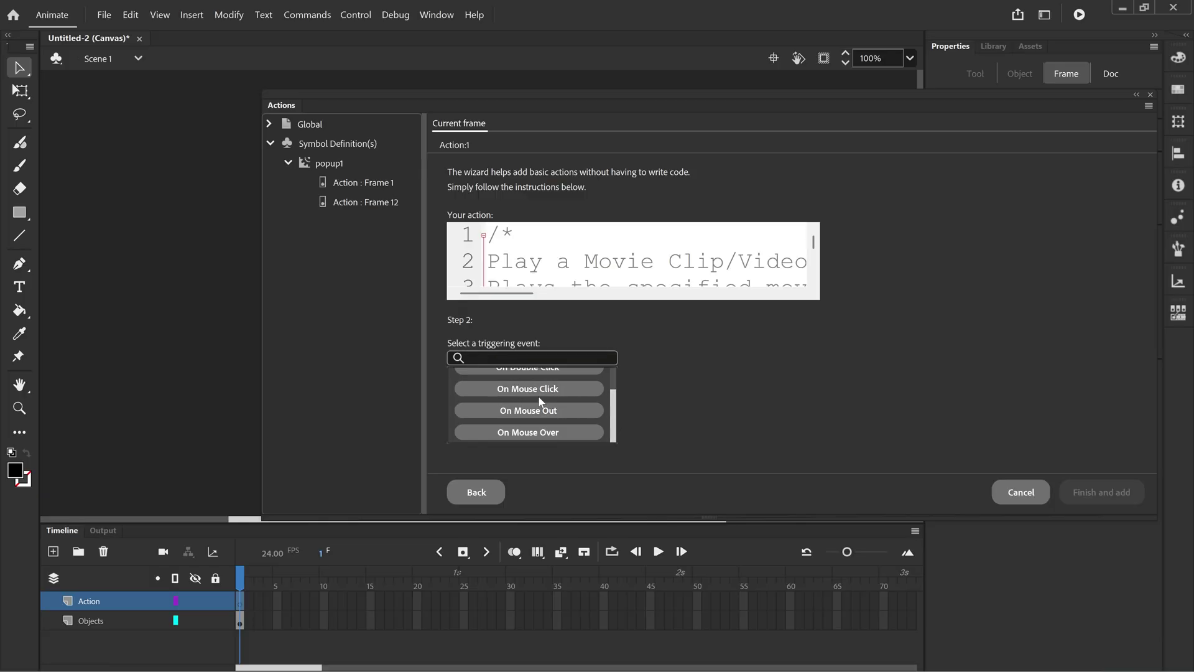
click(558, 391)
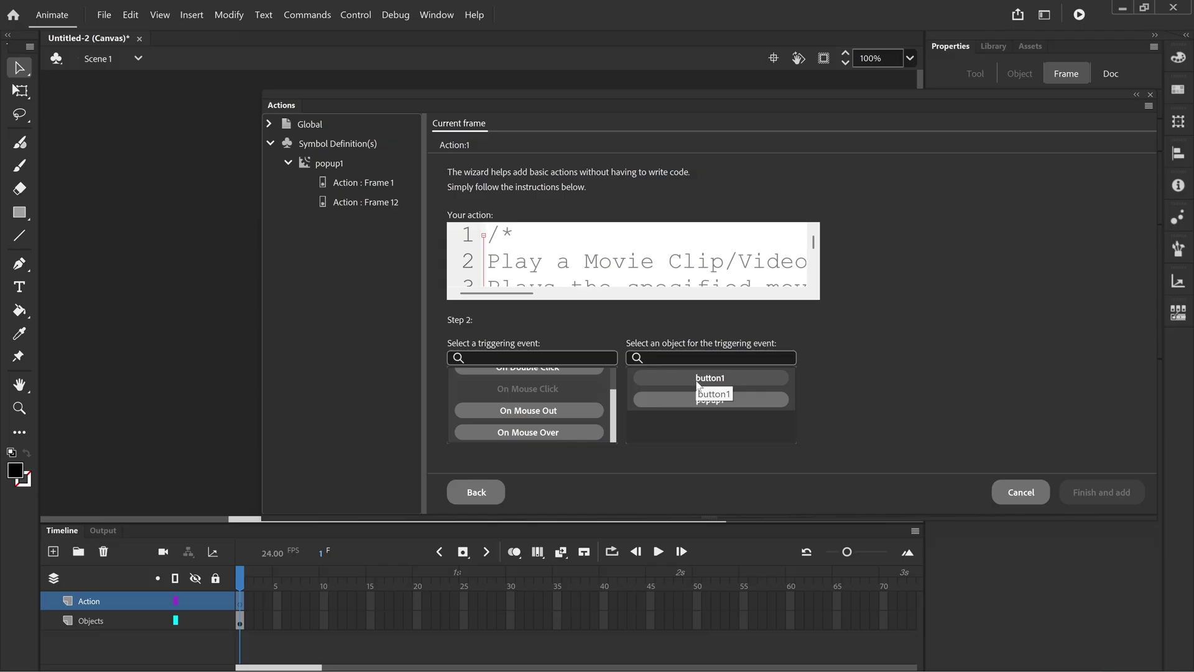
click(736, 382)
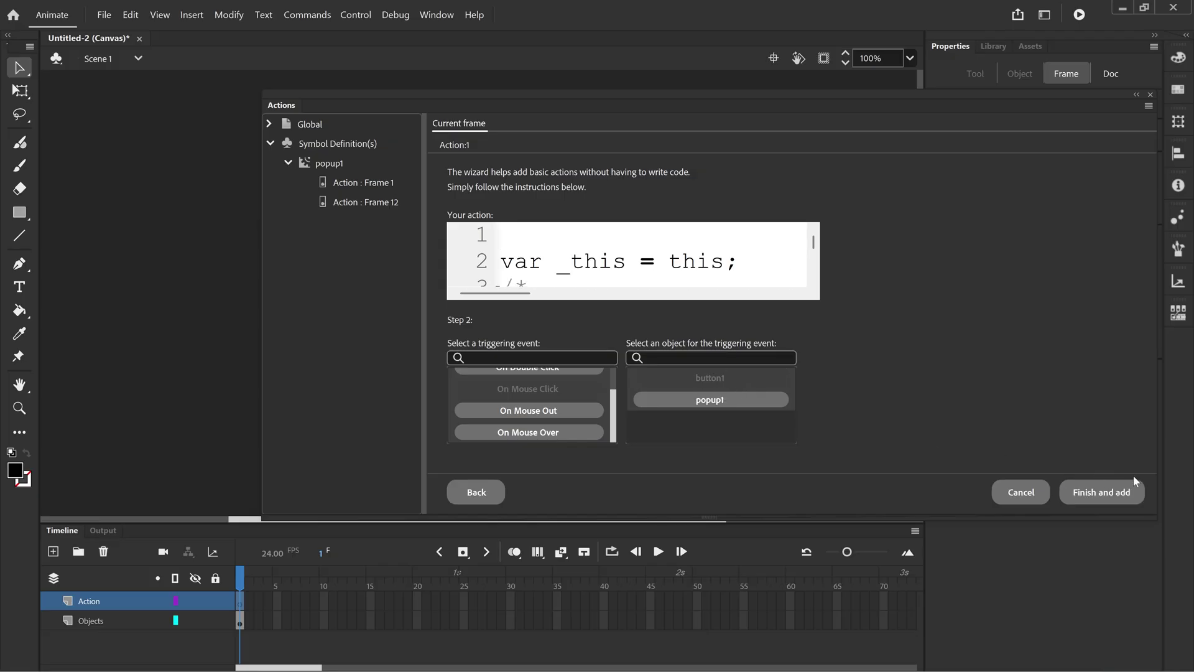
click(1102, 492)
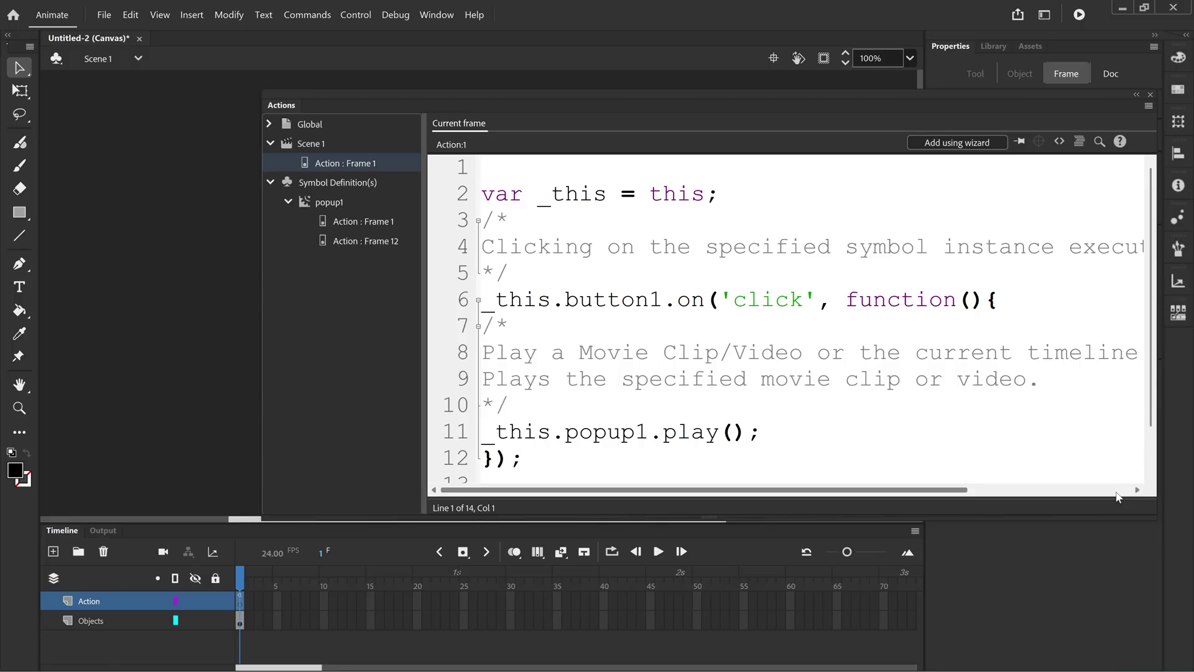
click(1149, 95)
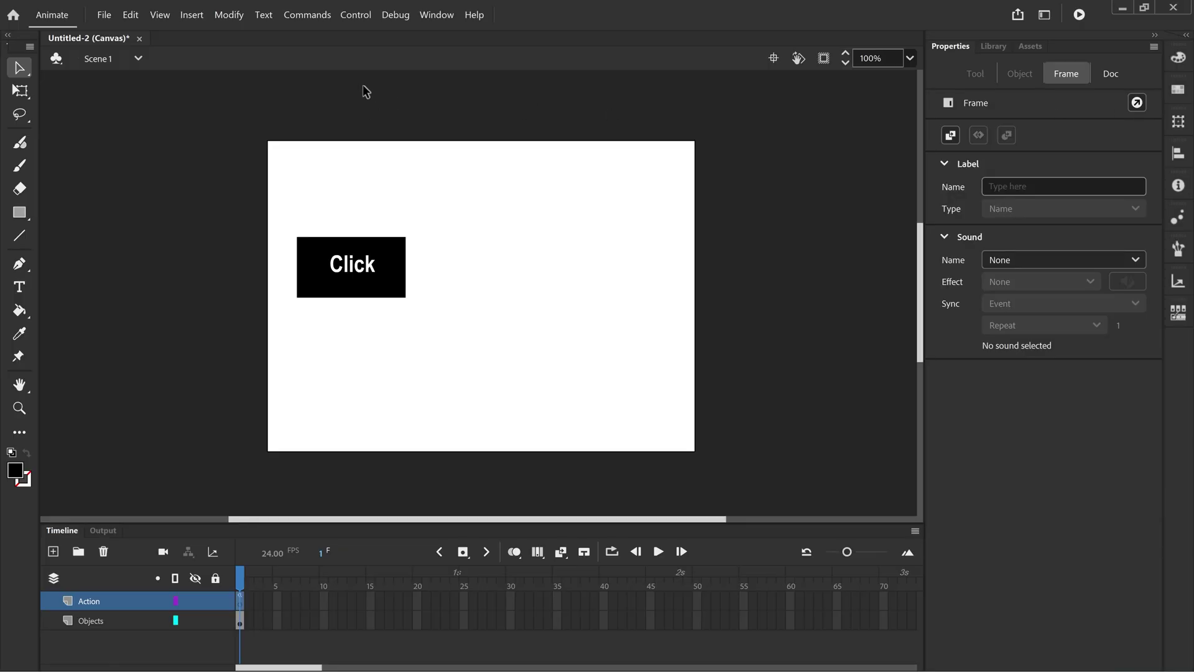
Test the movie in the browser, showing and hiding the popup with the Click button, then return to the Animate timeline.
click(354, 16)
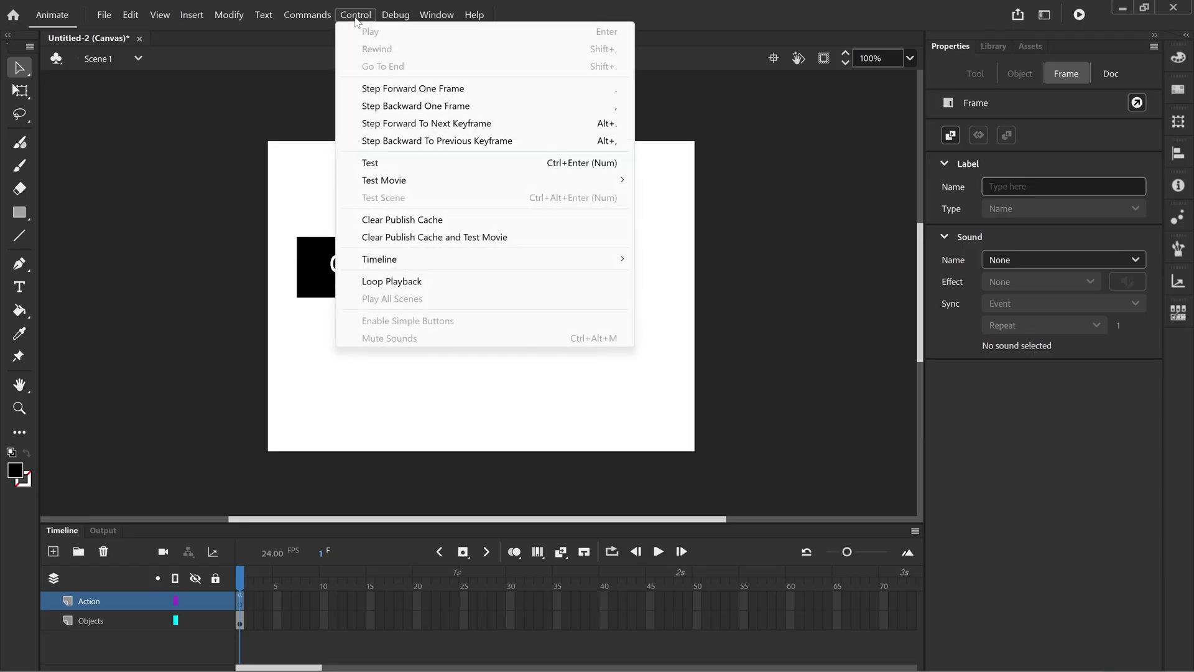
click(385, 167)
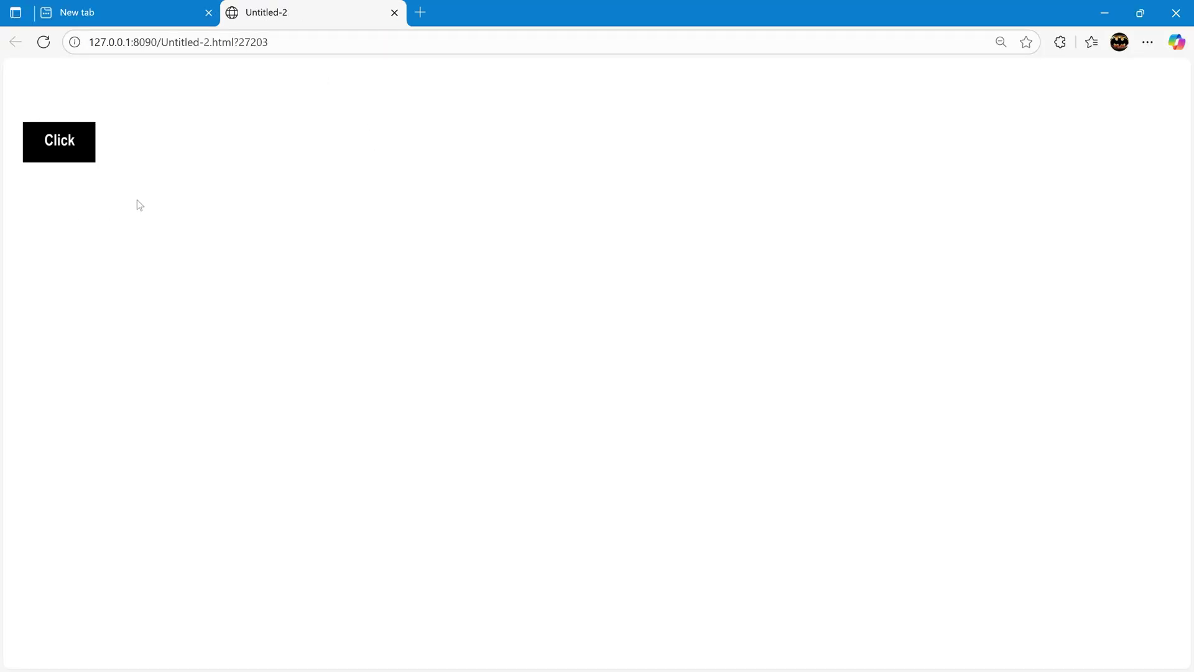
click(56, 148)
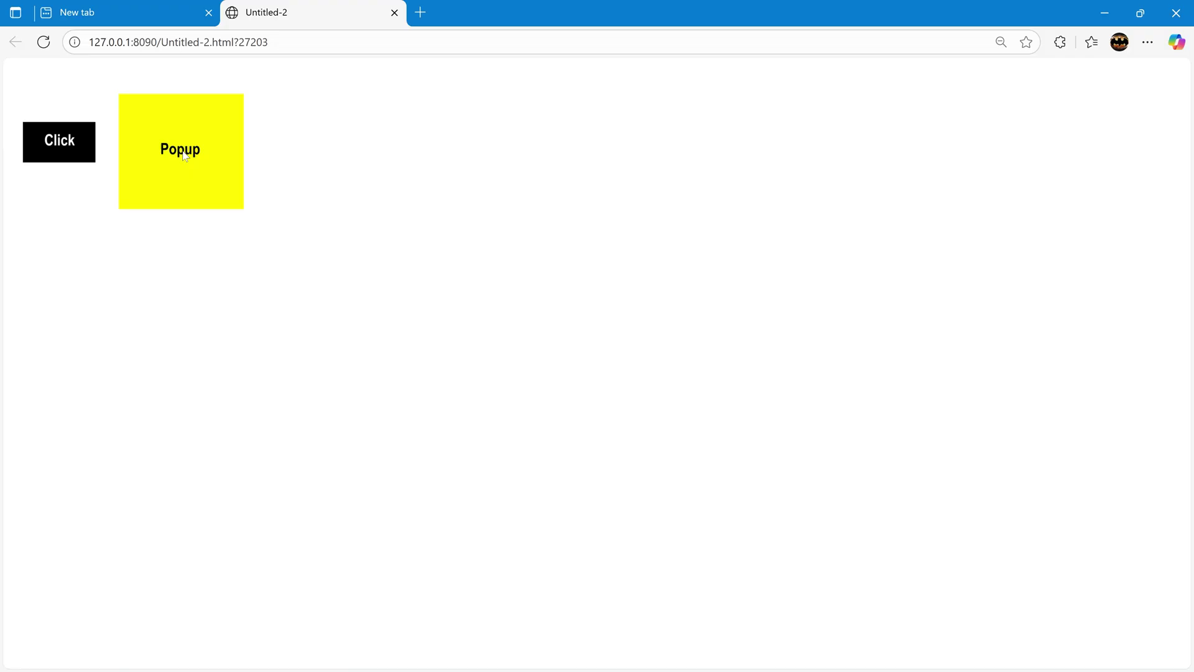
click(59, 147)
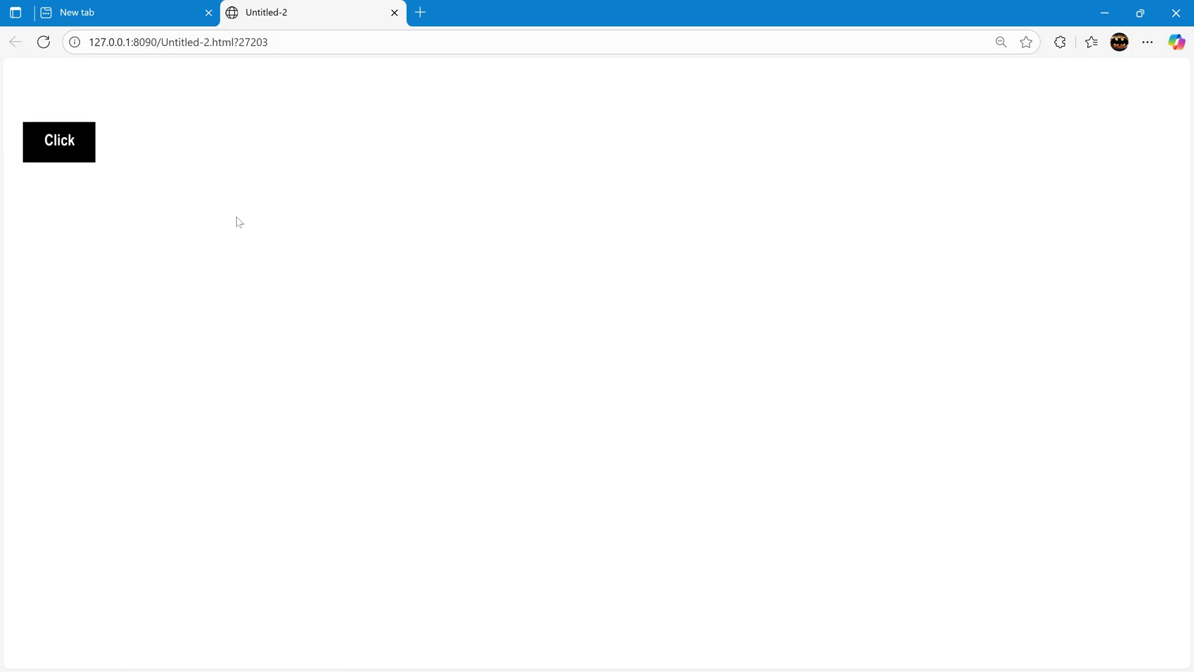
click(1104, 13)
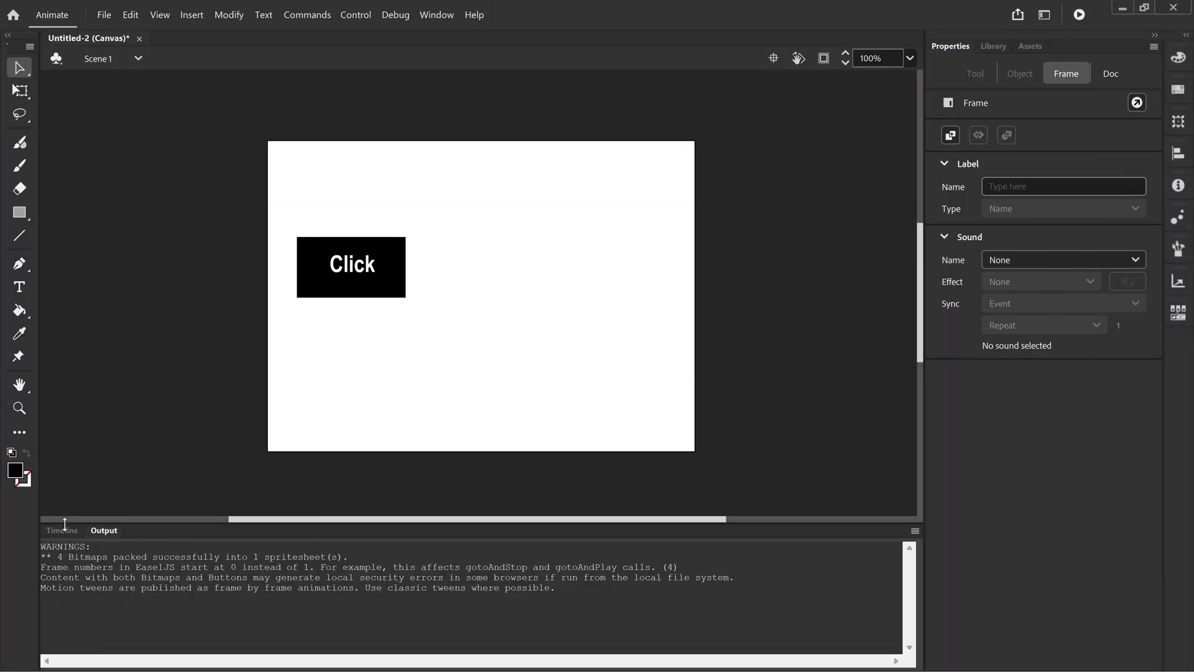
click(67, 530)
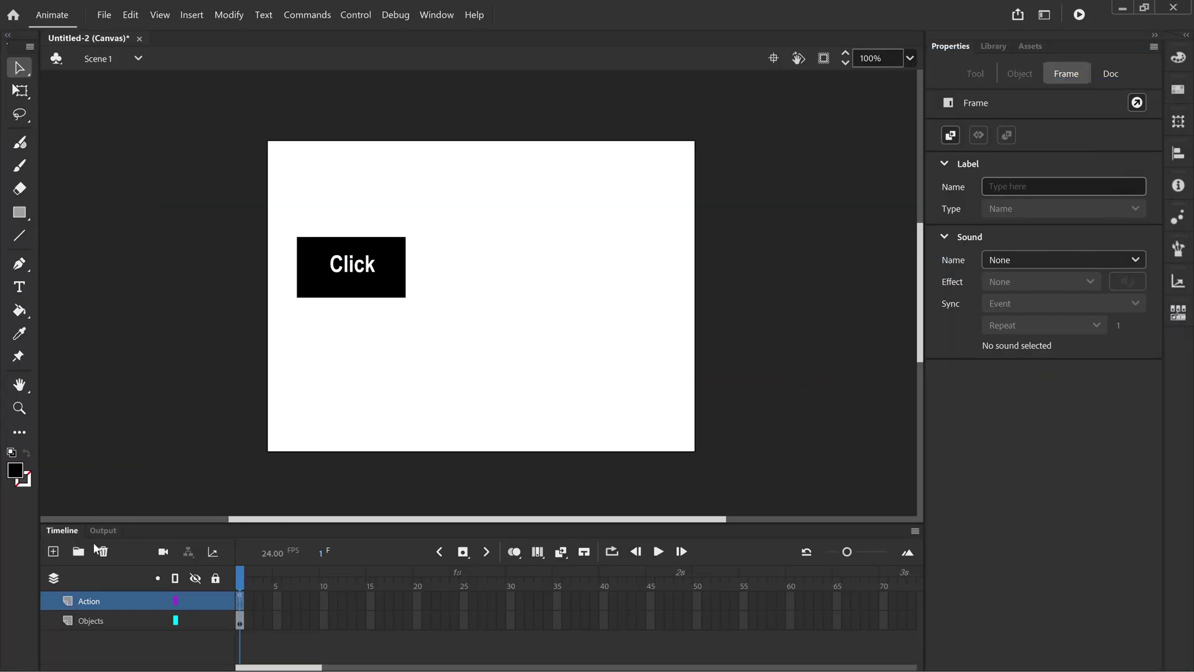
Inside the button1 symbol, insert a keyframe for the Over state and set its Click text fill to yellow.
double_click(355, 287)
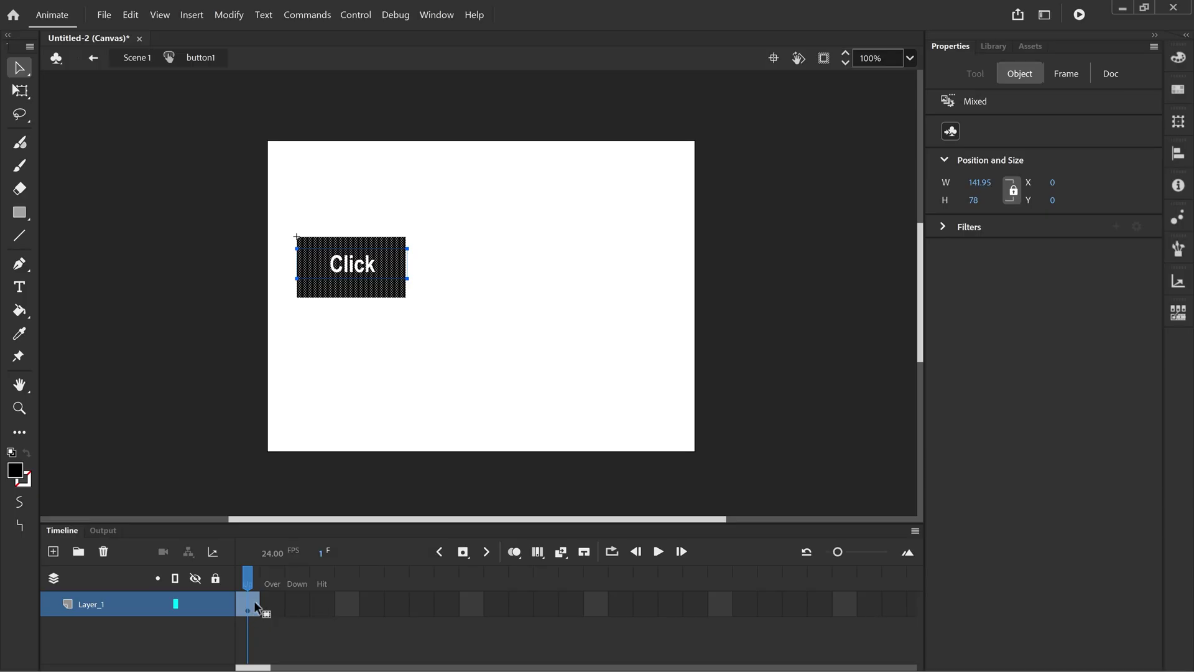
click(465, 555)
click(379, 367)
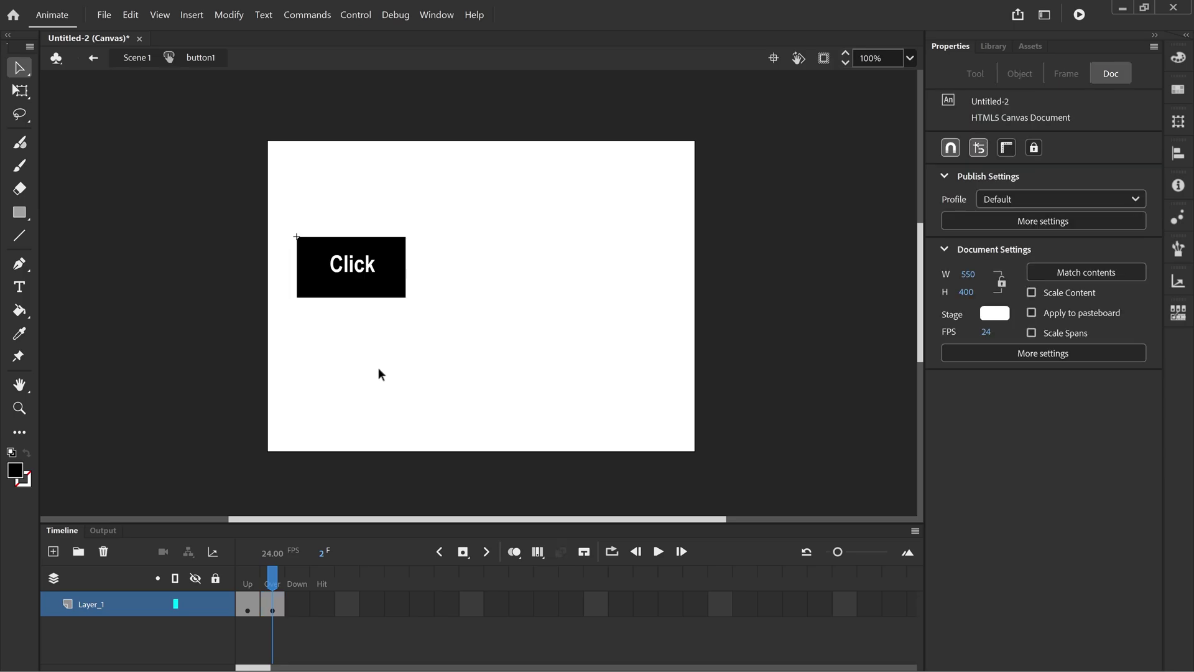
click(351, 269)
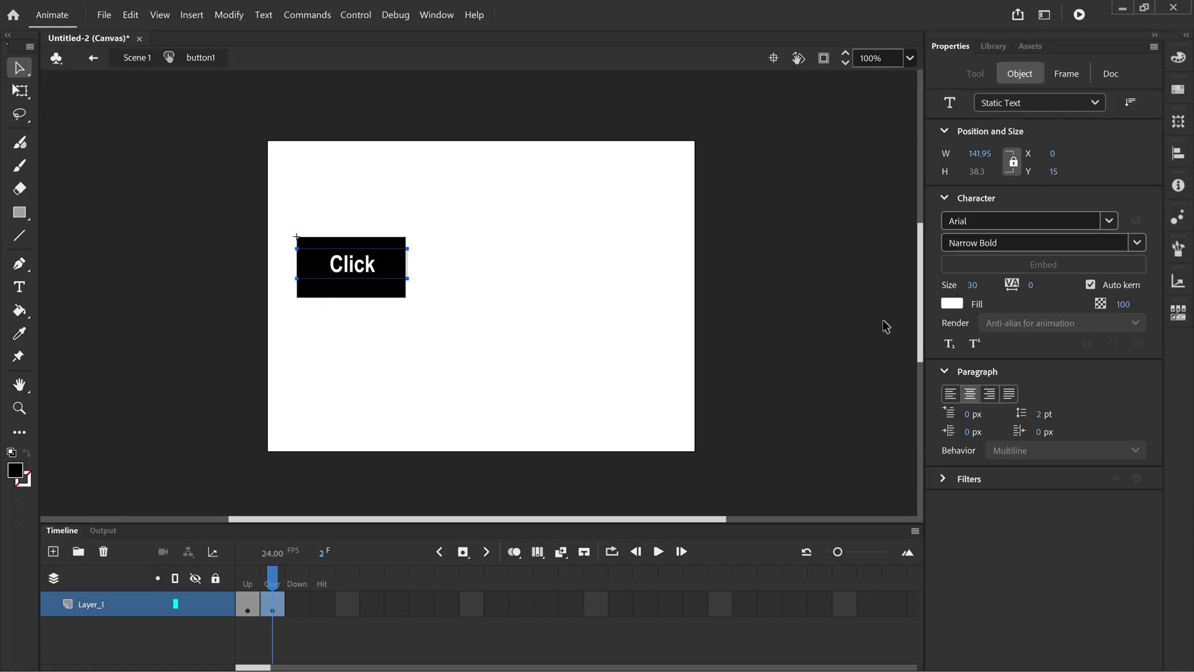
click(953, 304)
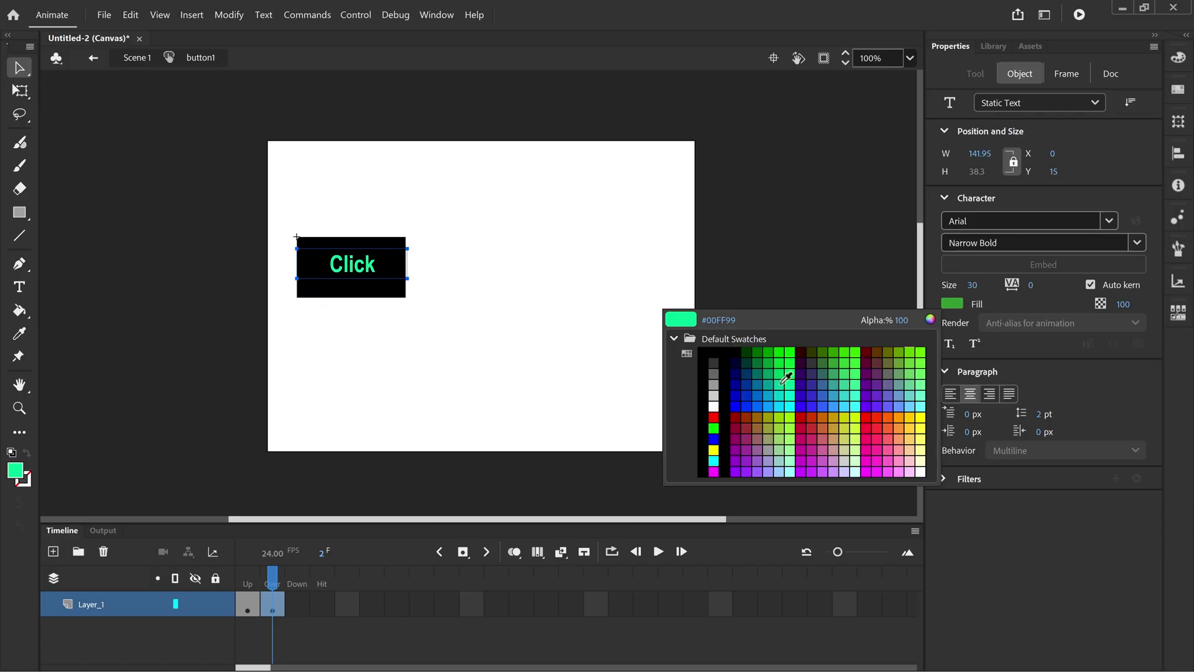
click(713, 450)
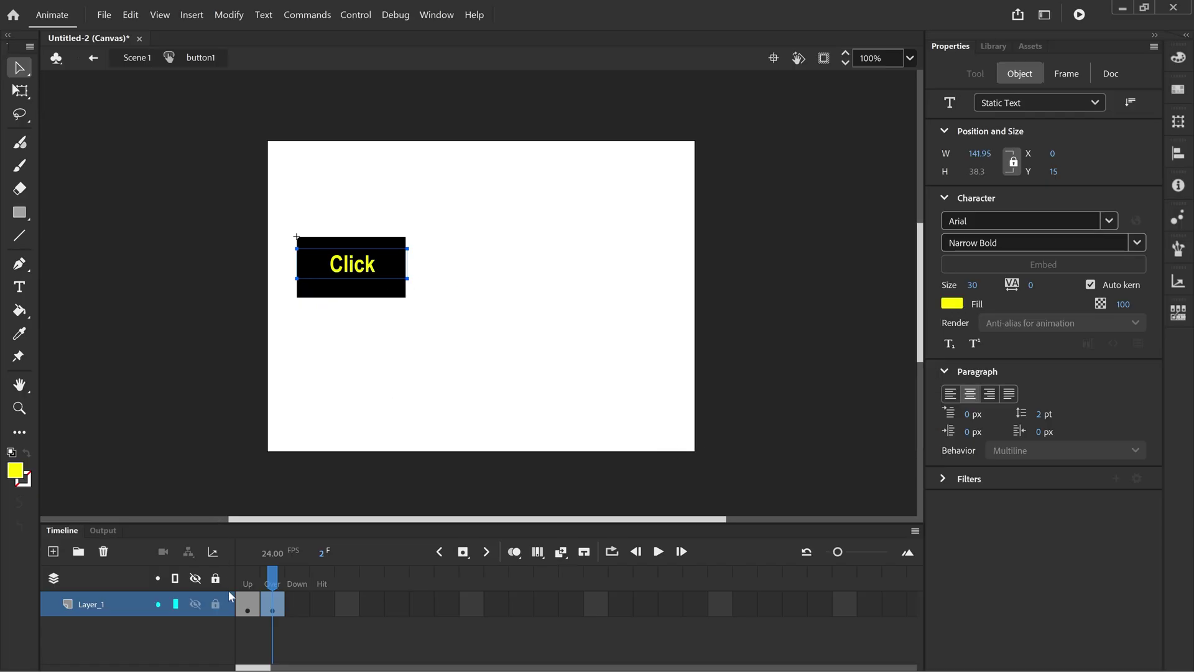
Compare button1's Up and Over states and insert a keyframe for the Down state.
click(250, 577)
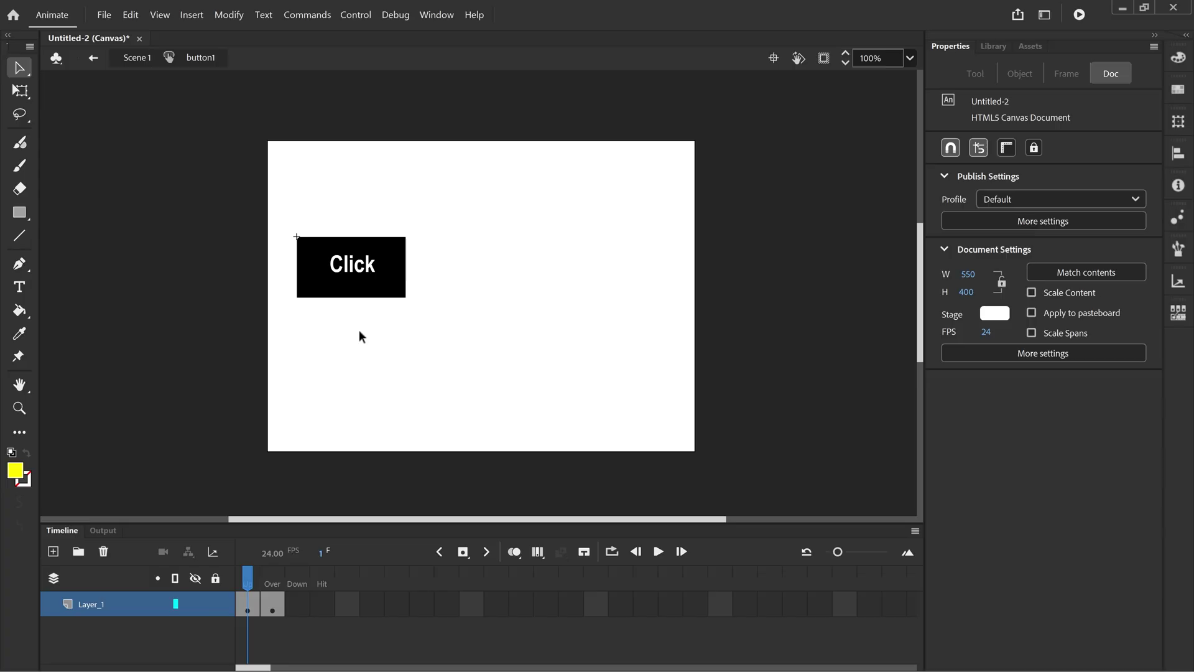
click(275, 580)
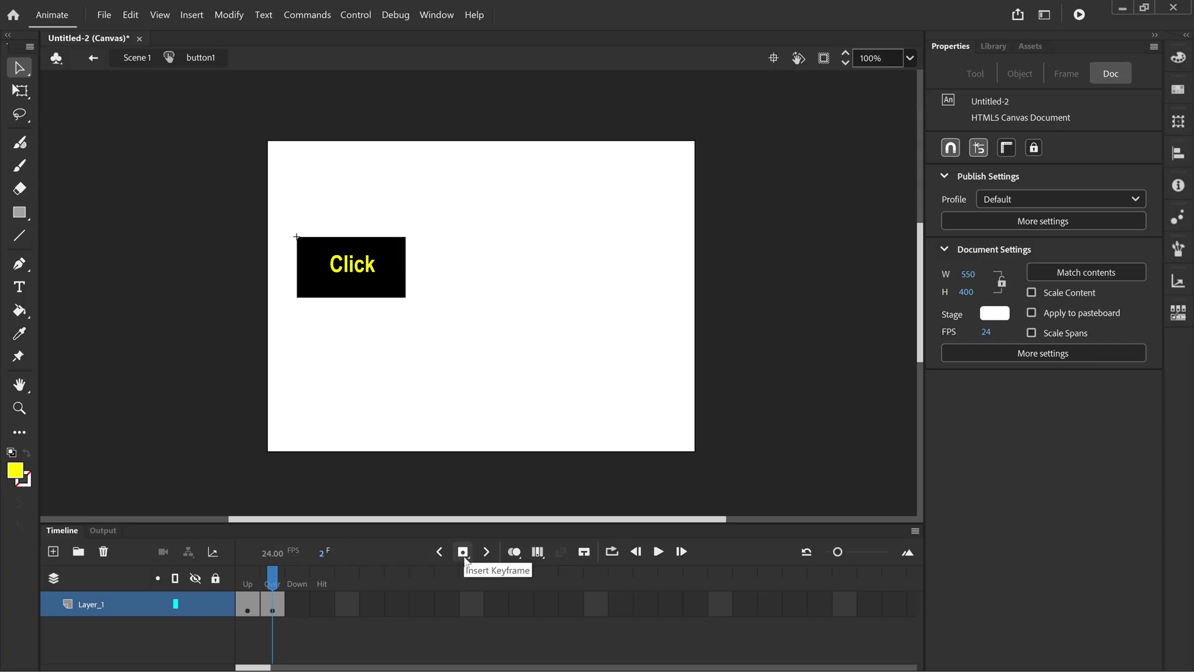
click(463, 552)
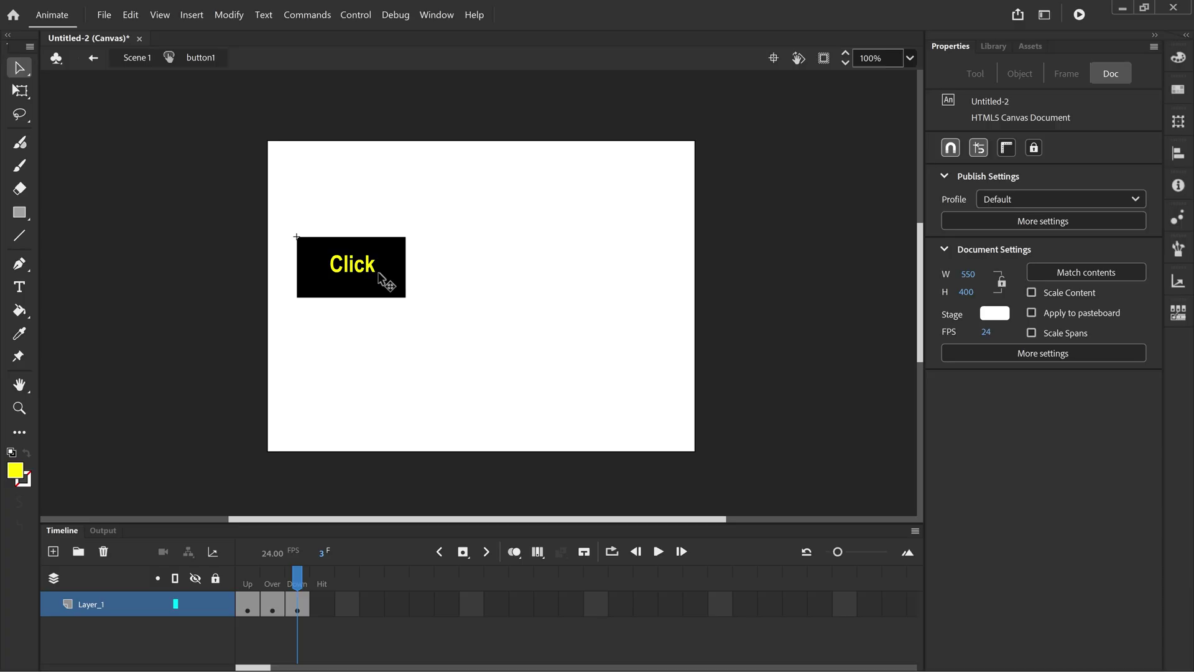
Scale the Down state's rectangle and Click text together to 90% with constrained proportions, then deselect them.
drag(441, 204, 277, 320)
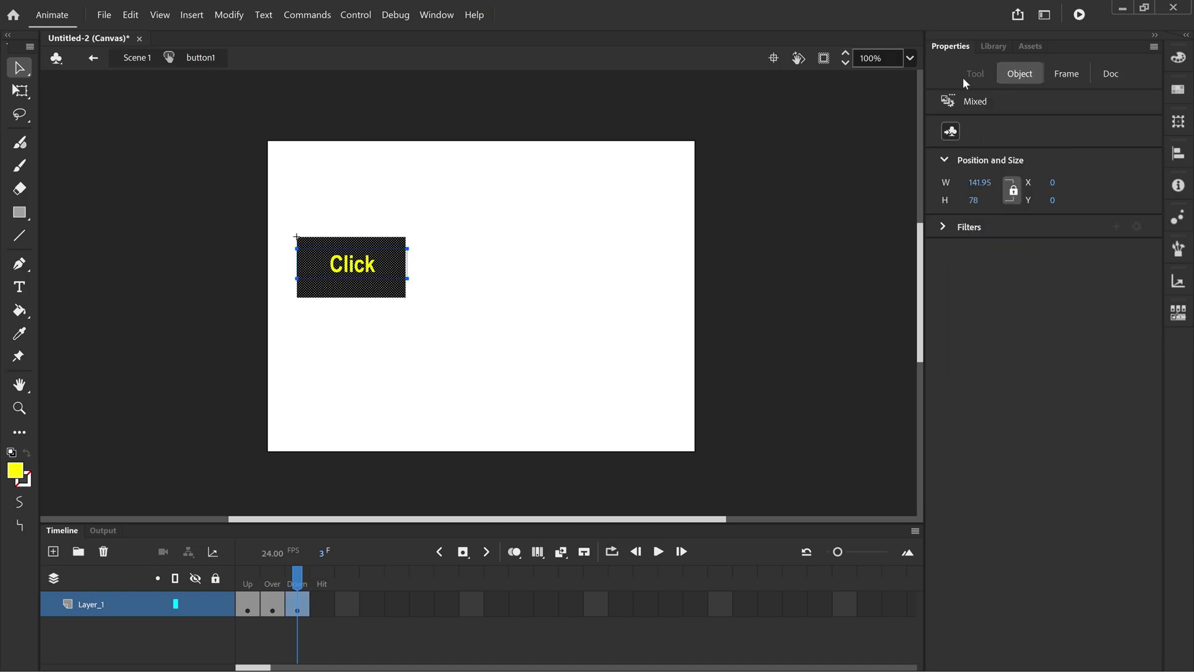
click(1178, 123)
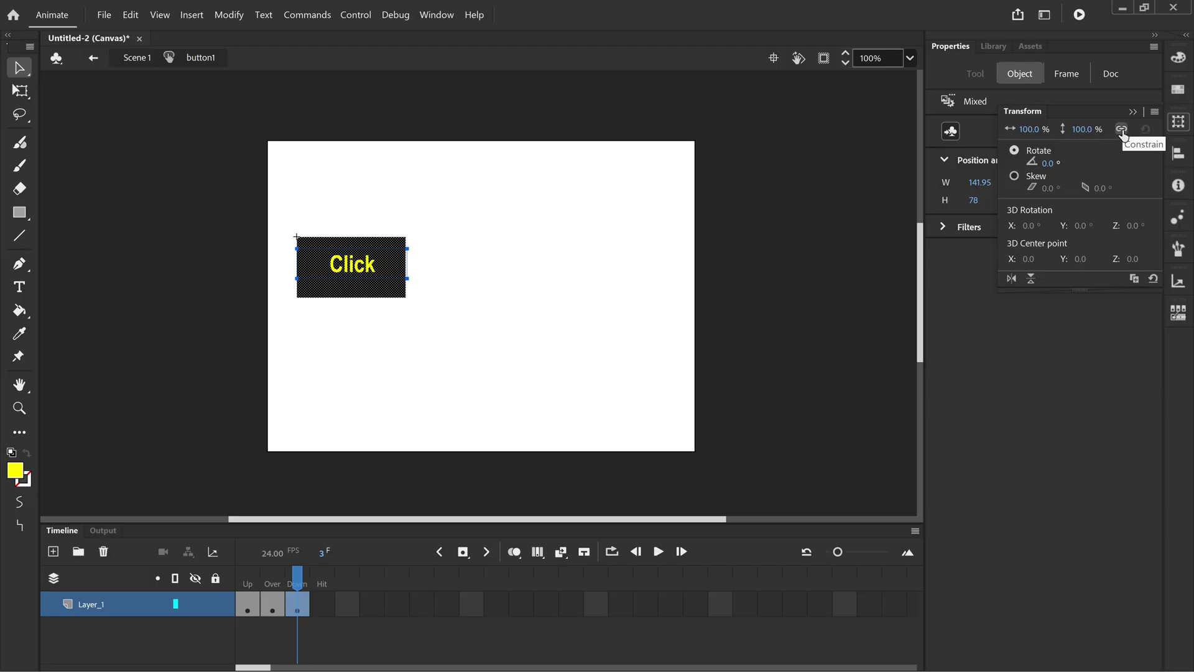
click(1028, 129)
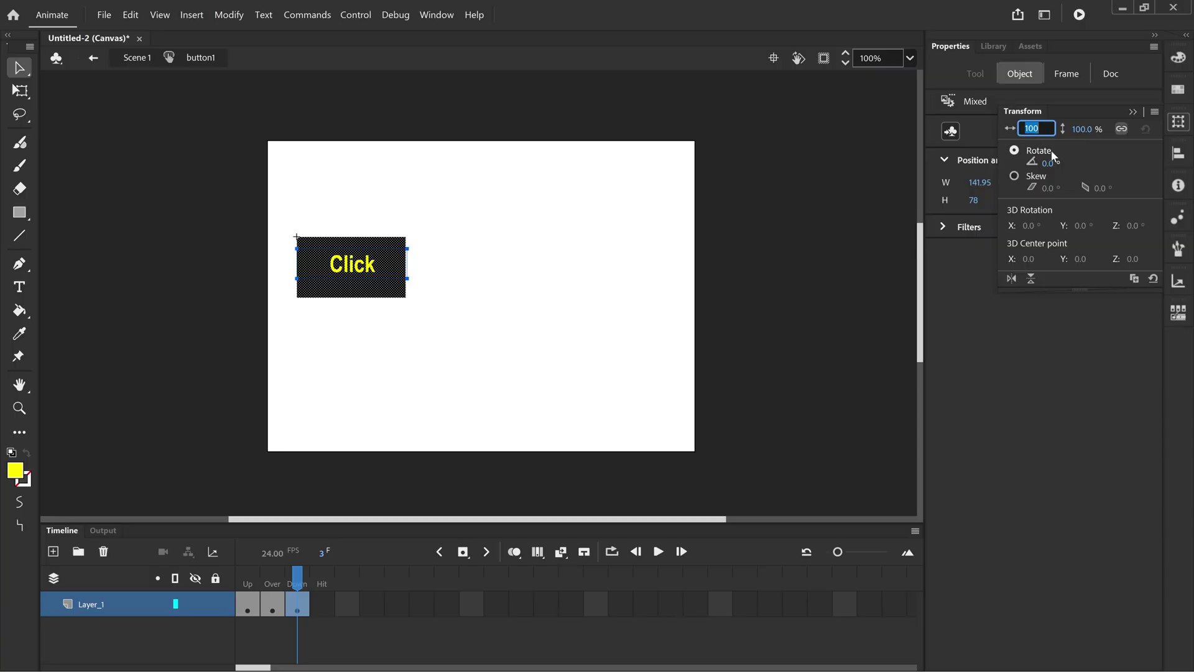
text(90)
key(Return)
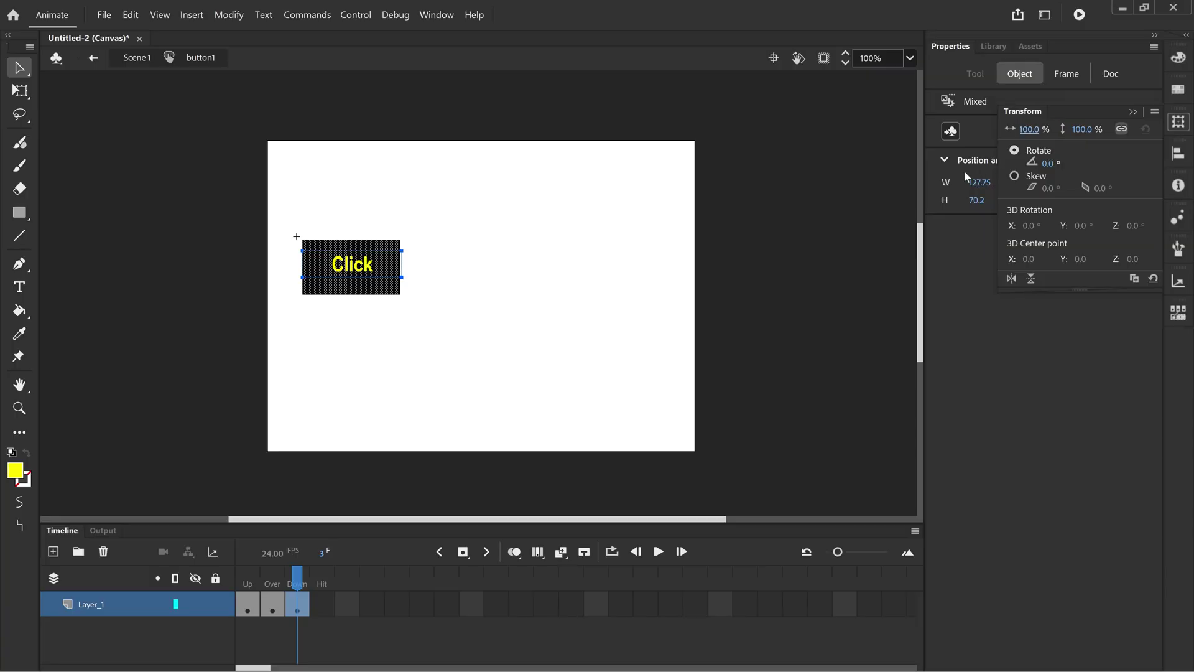
click(516, 237)
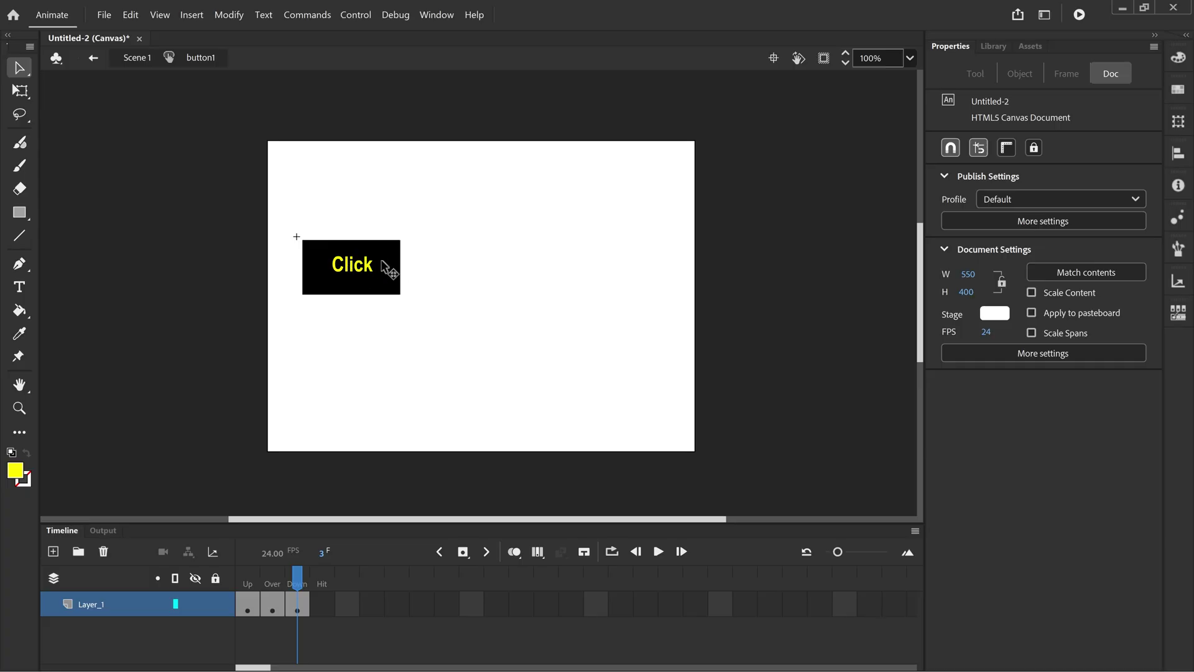
Return to Scene 1 and test the movie in the browser, toggling the popup with the Click button, then go back to the Animate timeline.
click(134, 58)
click(356, 14)
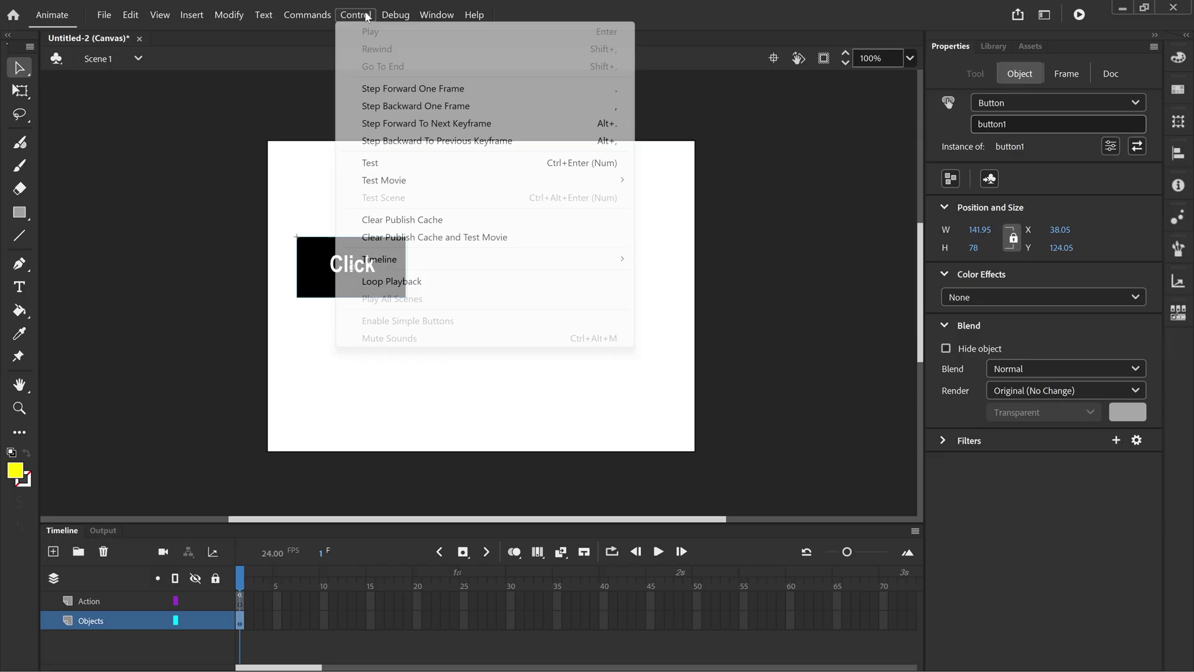
click(379, 157)
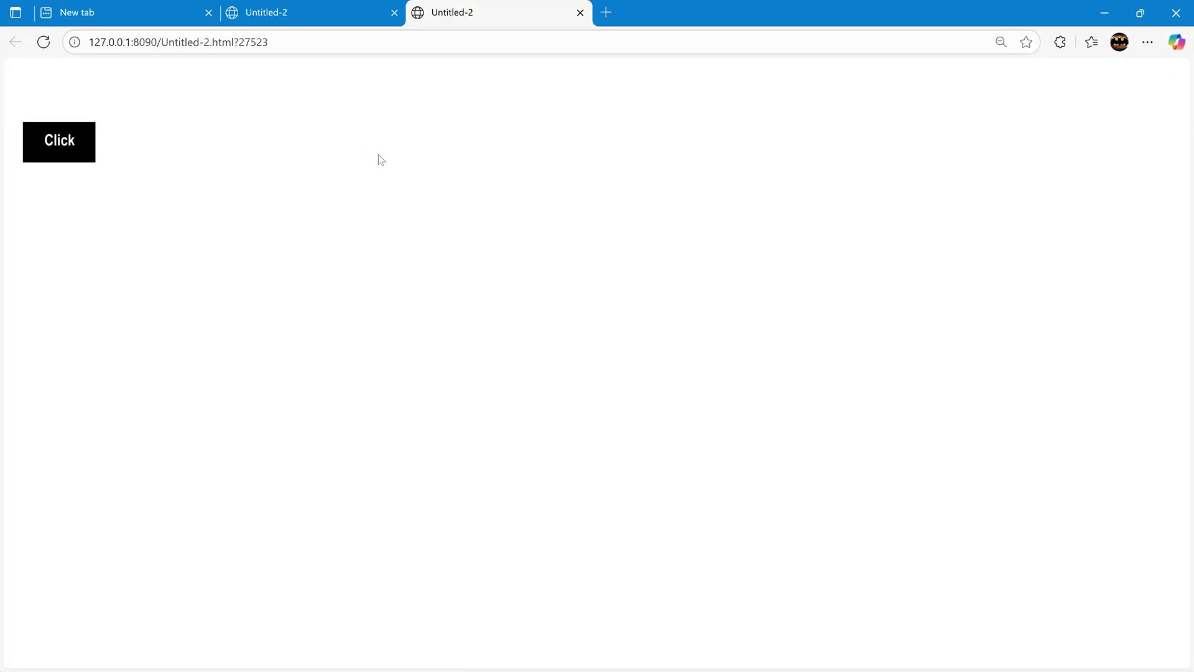
click(77, 153)
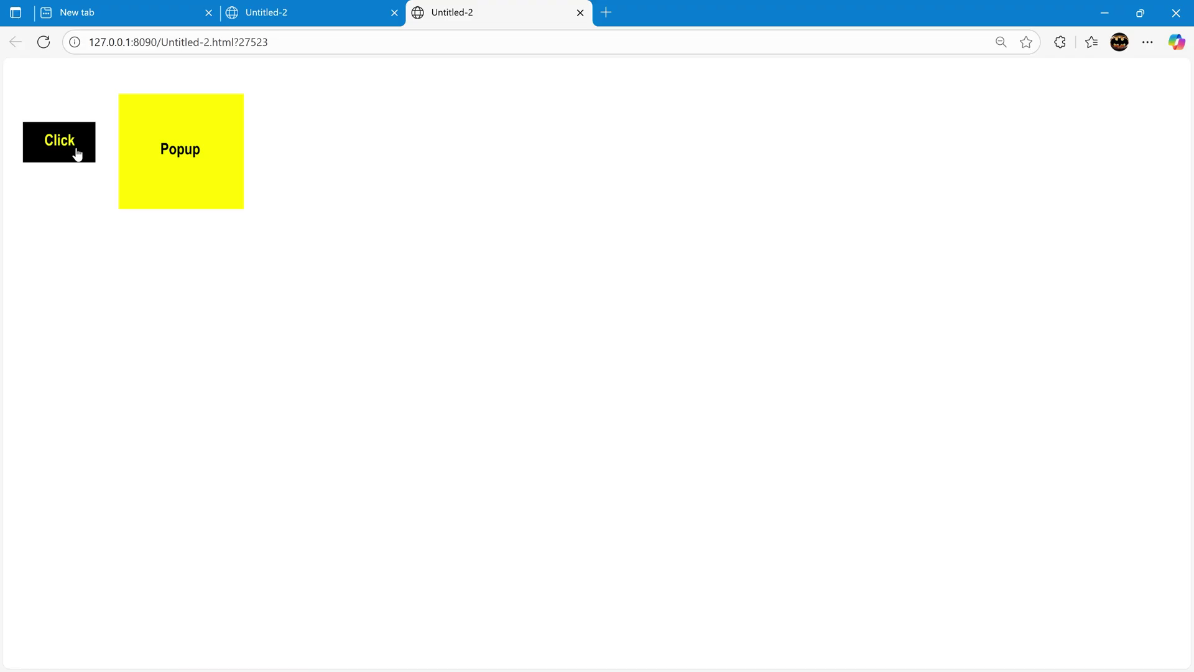
click(78, 154)
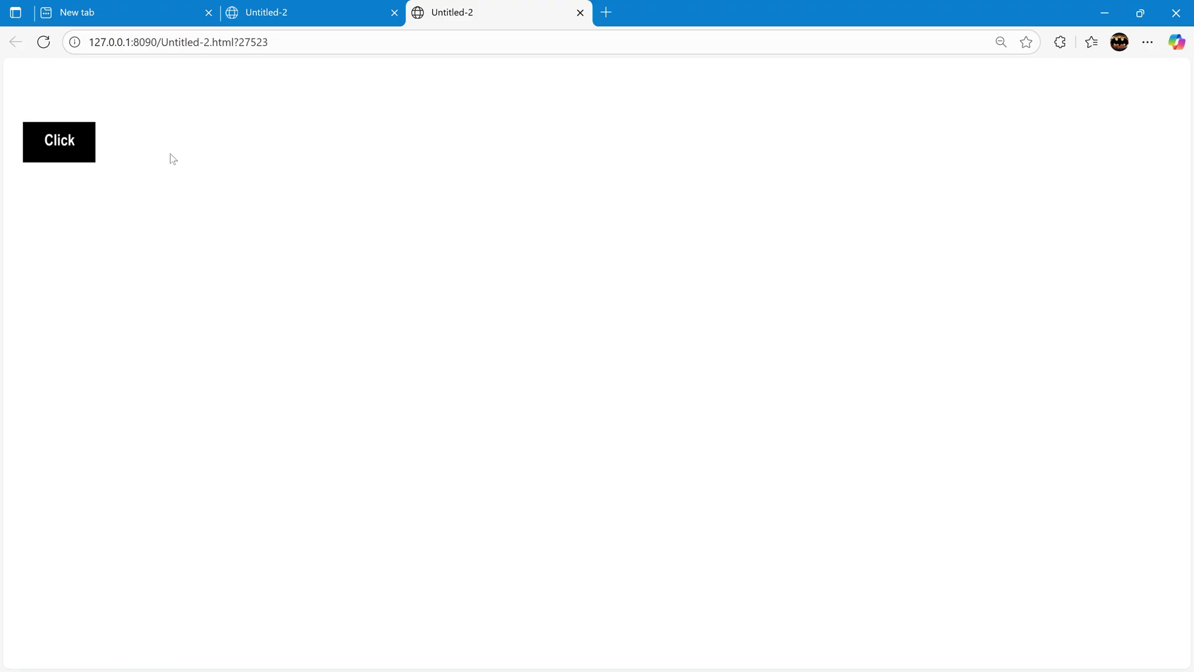
click(80, 154)
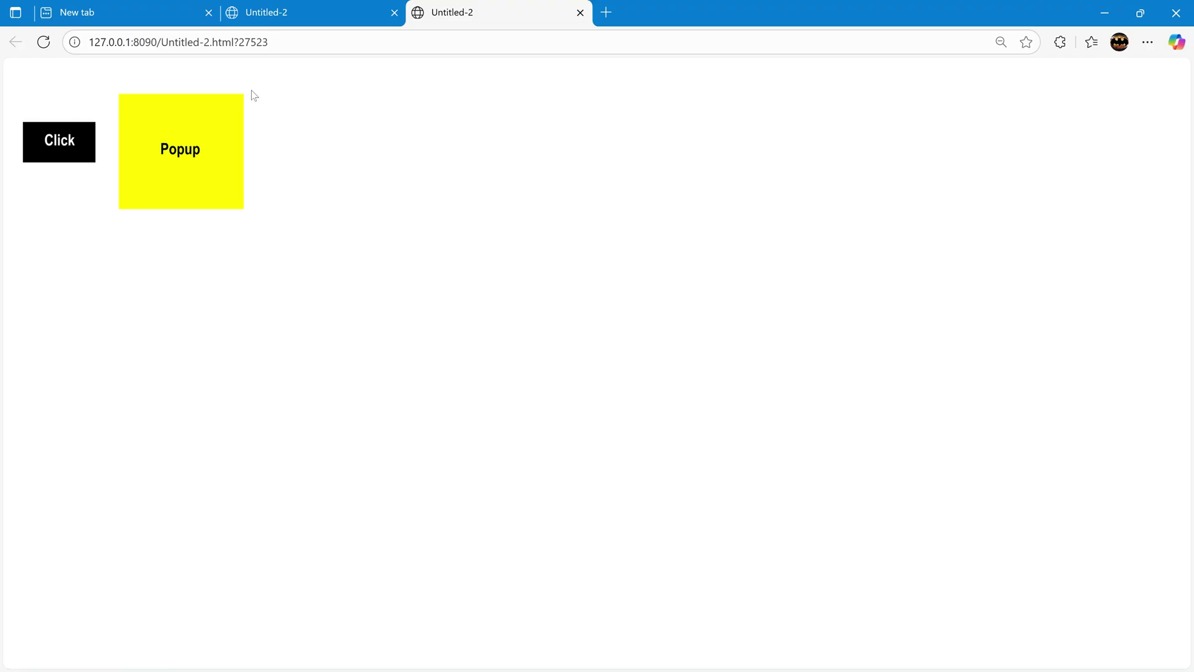
click(1103, 21)
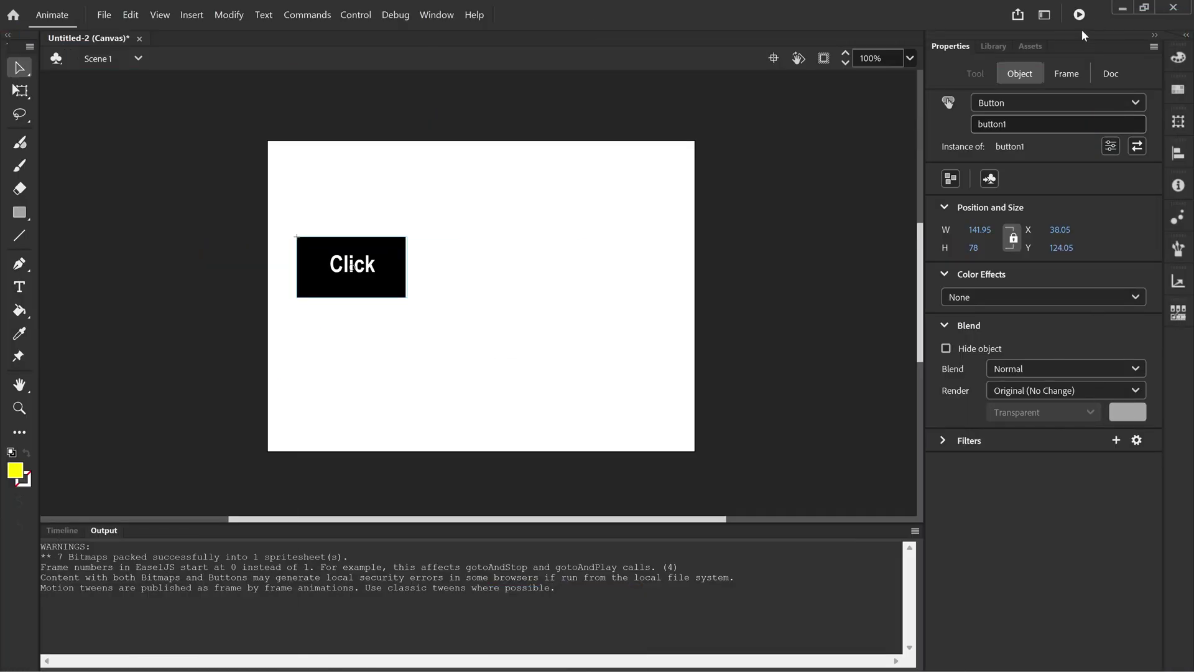
click(63, 530)
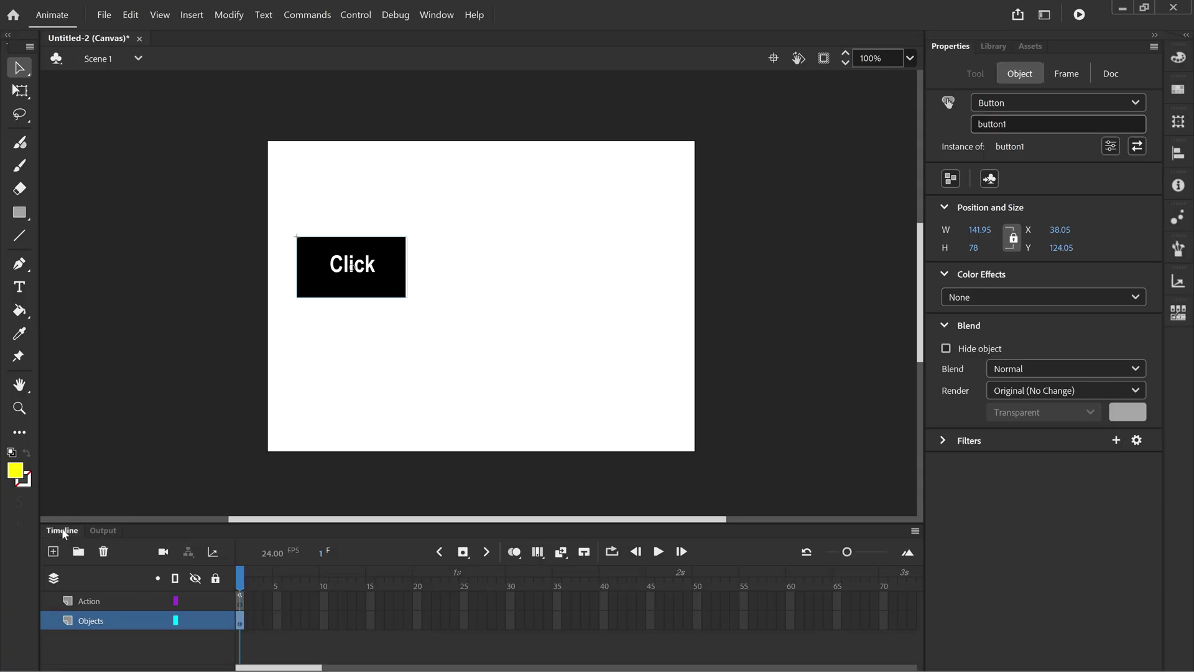
Open the popup1 movie clip from the library for editing and add a new layer named Close above the Action layer.
double_click(499, 278)
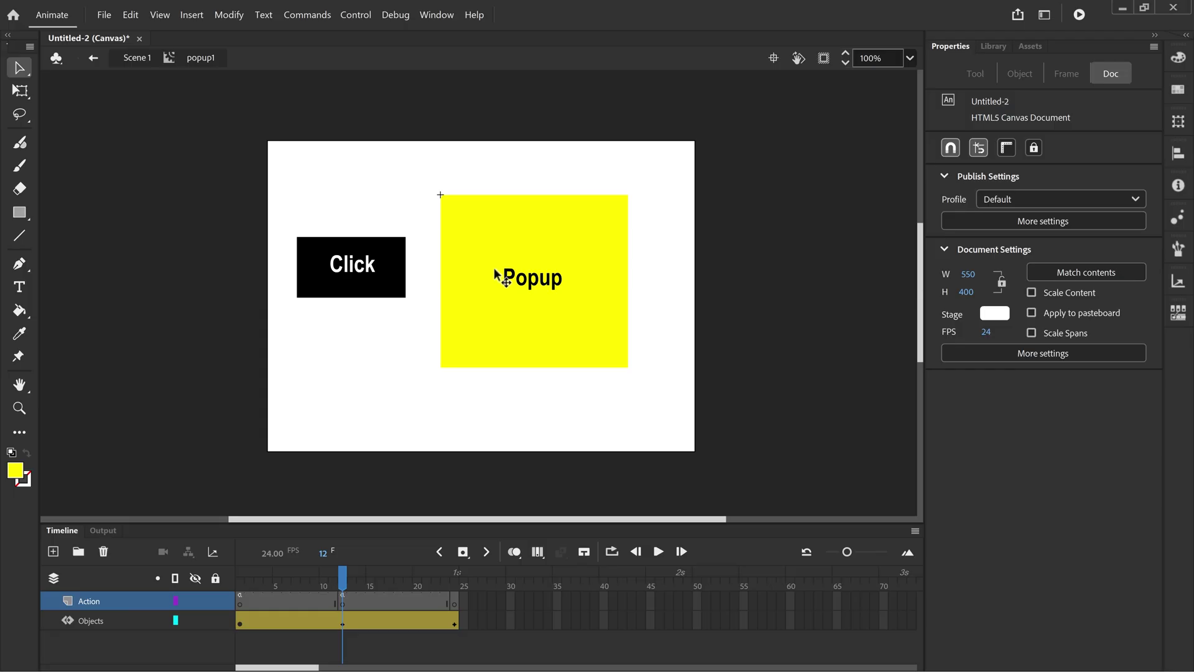
click(986, 47)
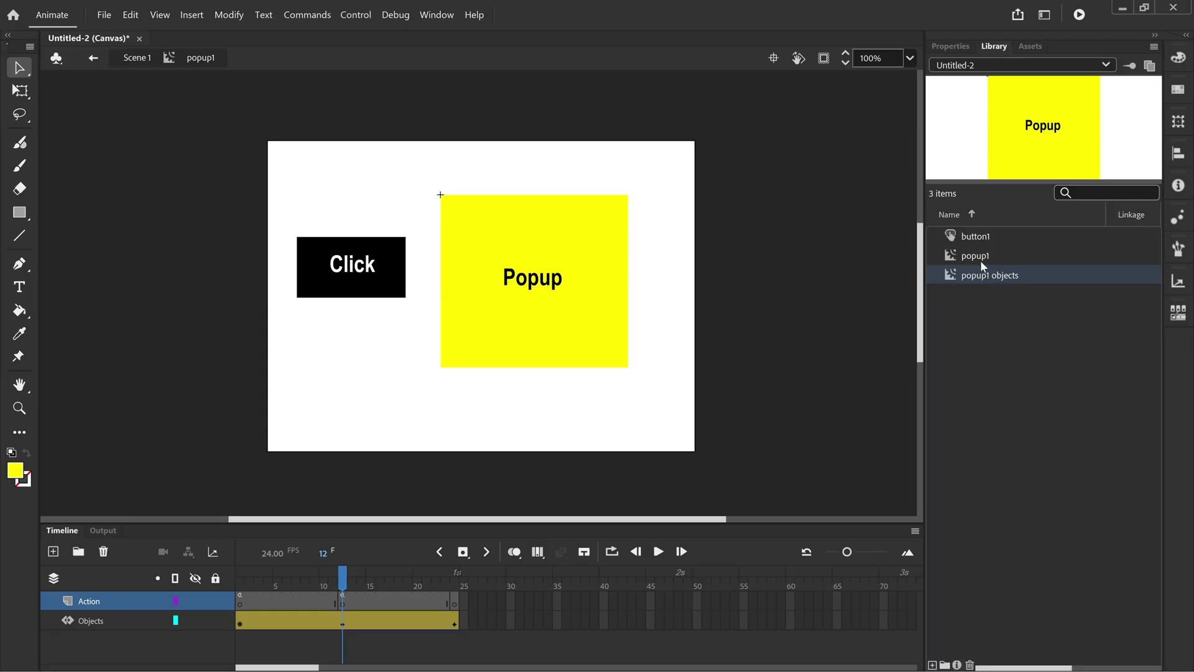
double_click(952, 260)
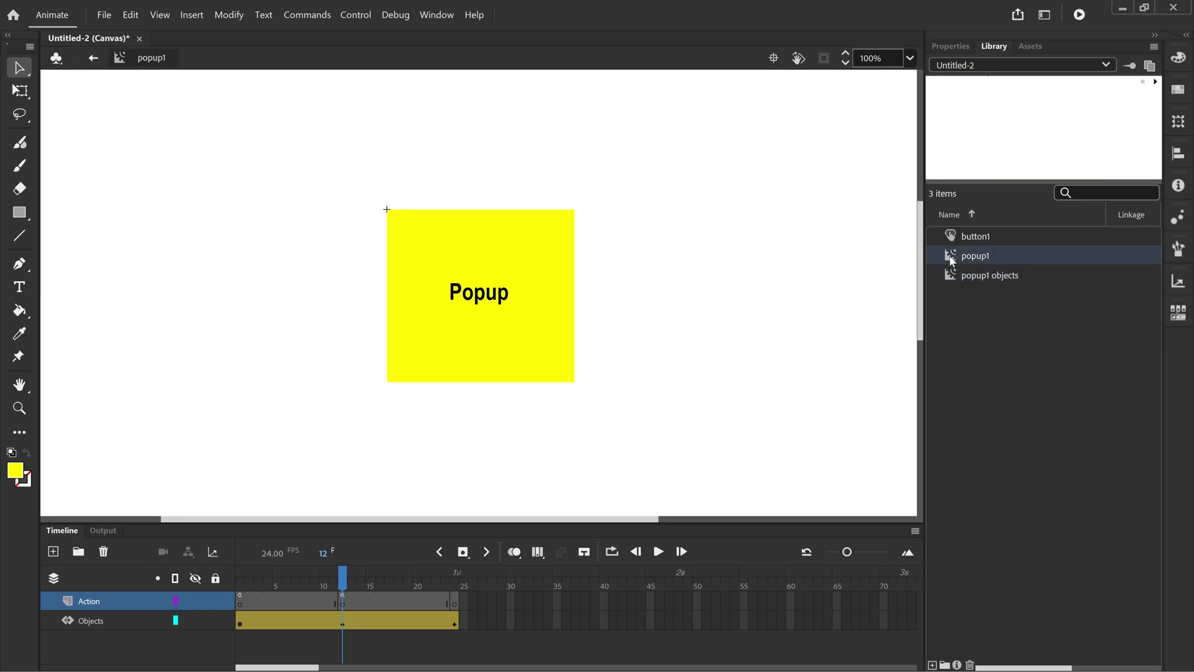
click(53, 552)
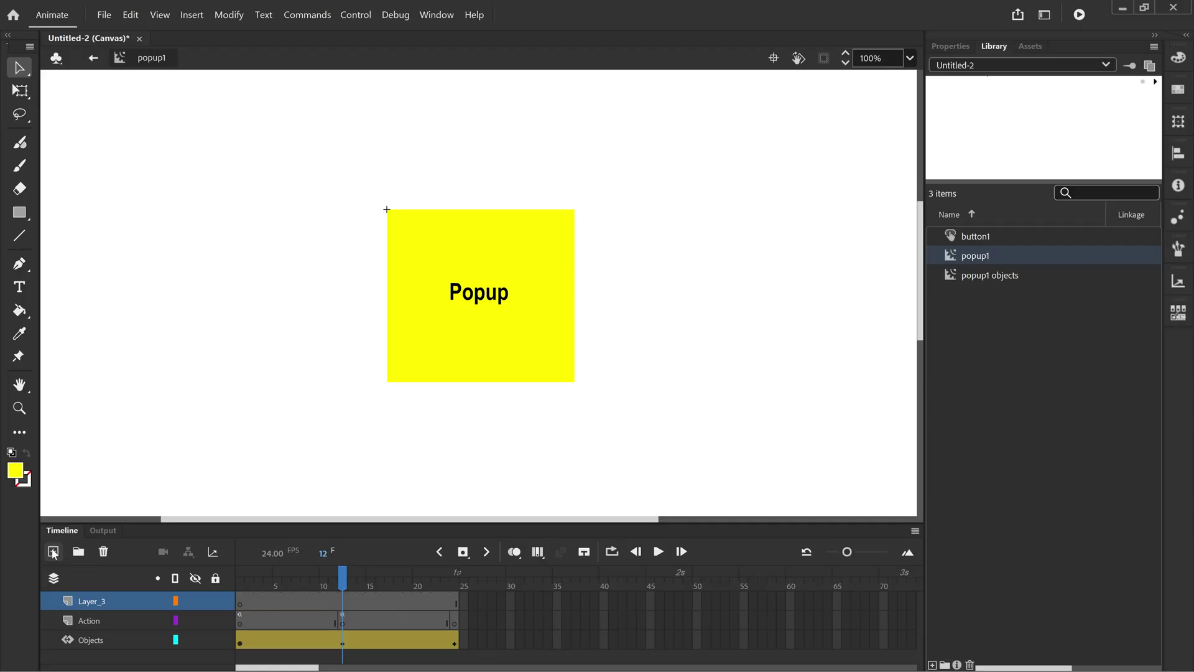
double_click(94, 601)
text(Close)
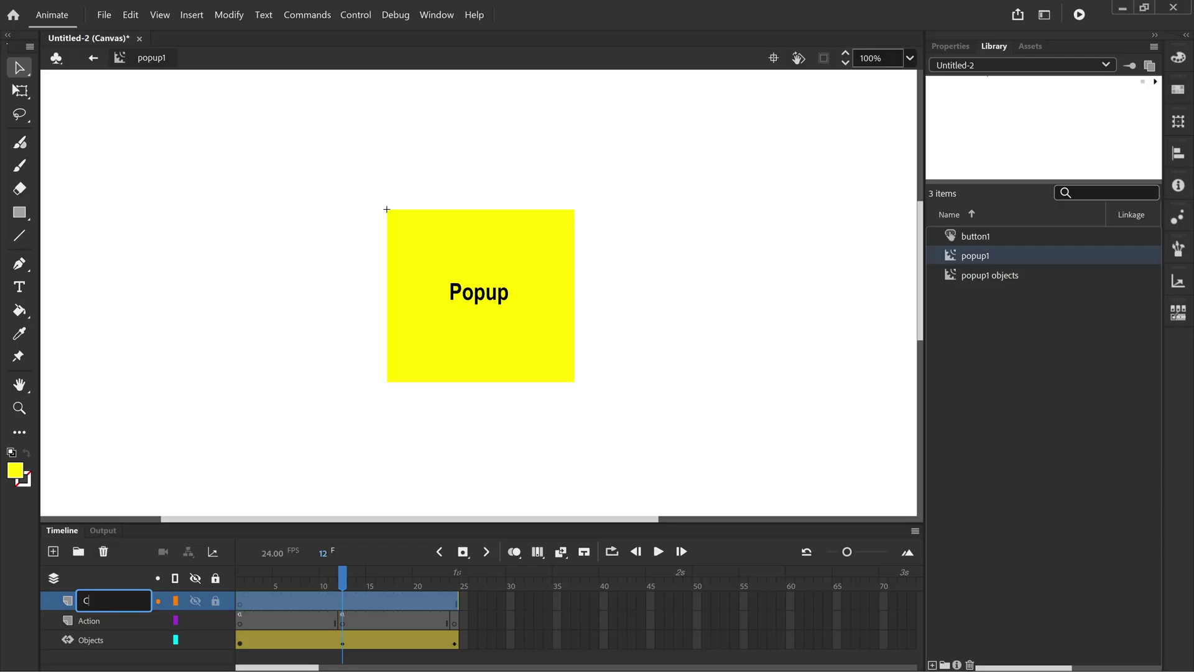
key(Return)
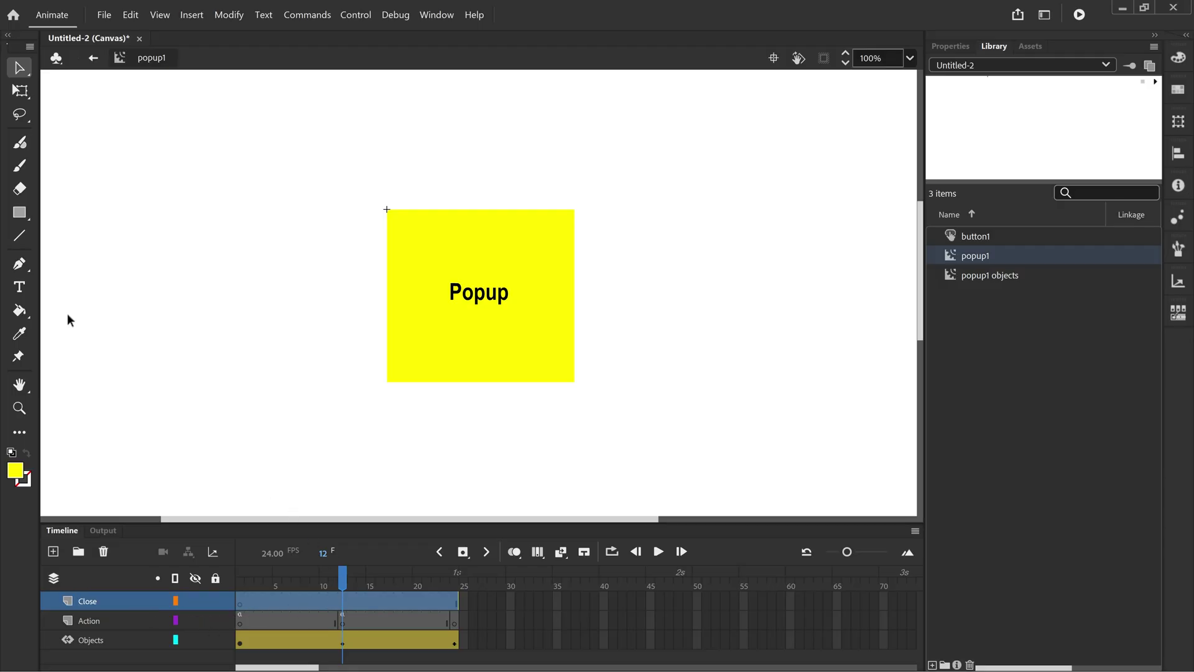
With the Oval Tool, draw a yellow circle about 48 px across just outside the popup square's upper-right corner.
click(19, 213)
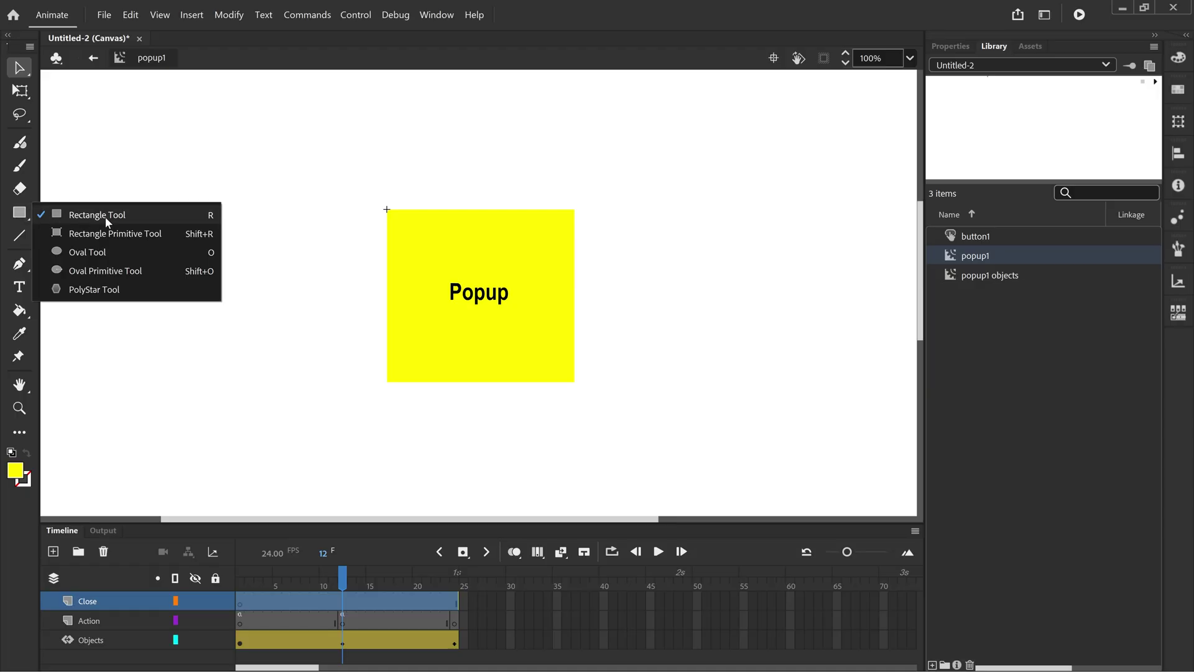
click(101, 253)
drag(580, 184, 617, 220)
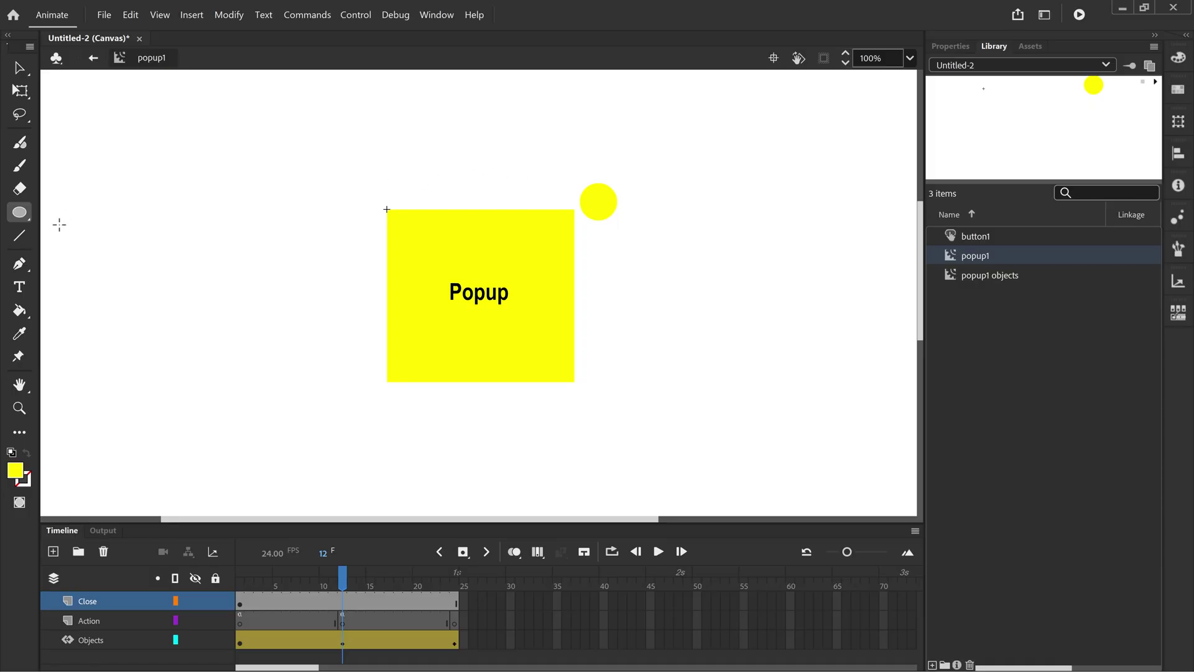
Add an "X" text over the small yellow circle and set its fill to black.
click(25, 289)
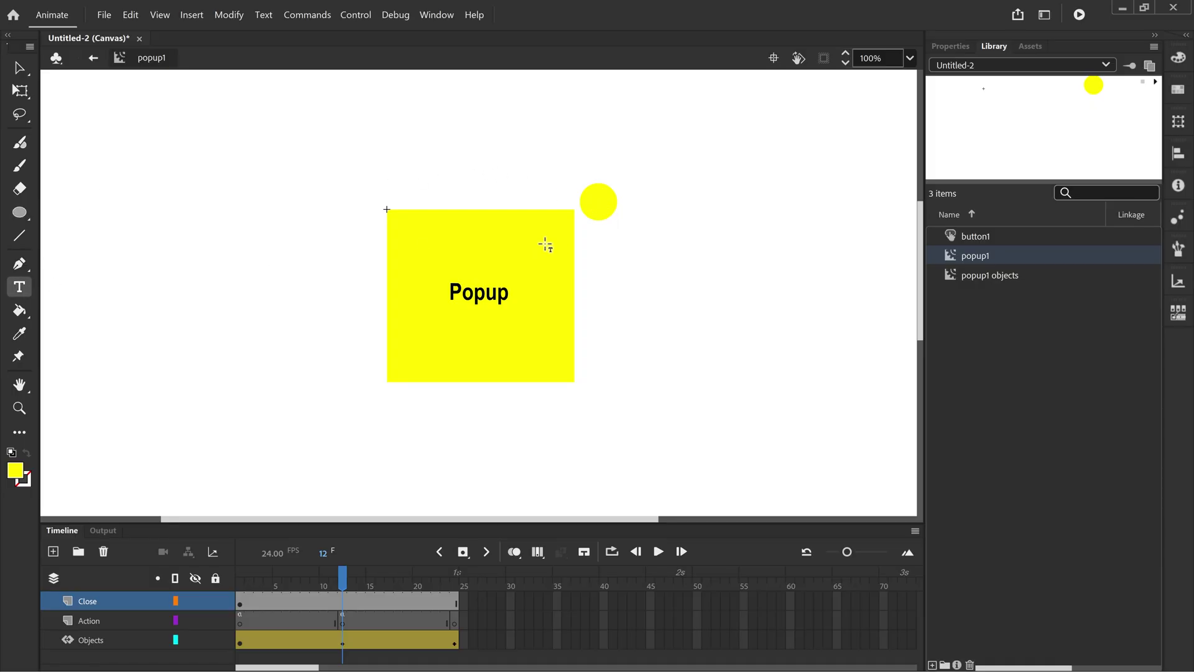
drag(583, 173, 615, 217)
text(X)
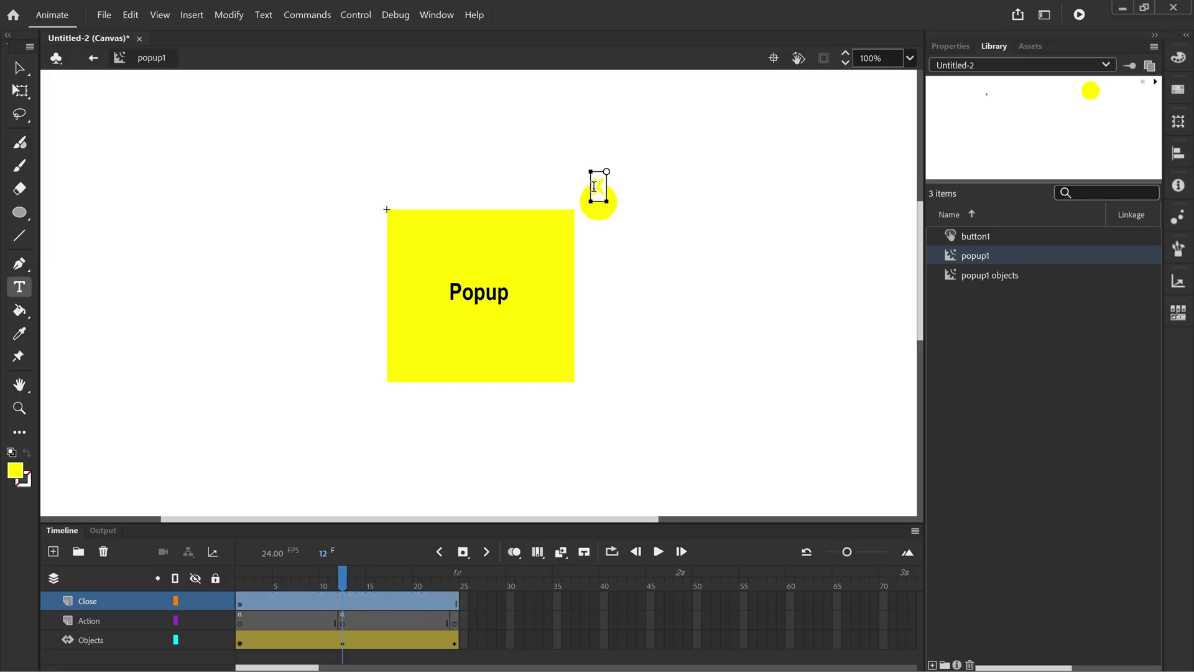
click(19, 68)
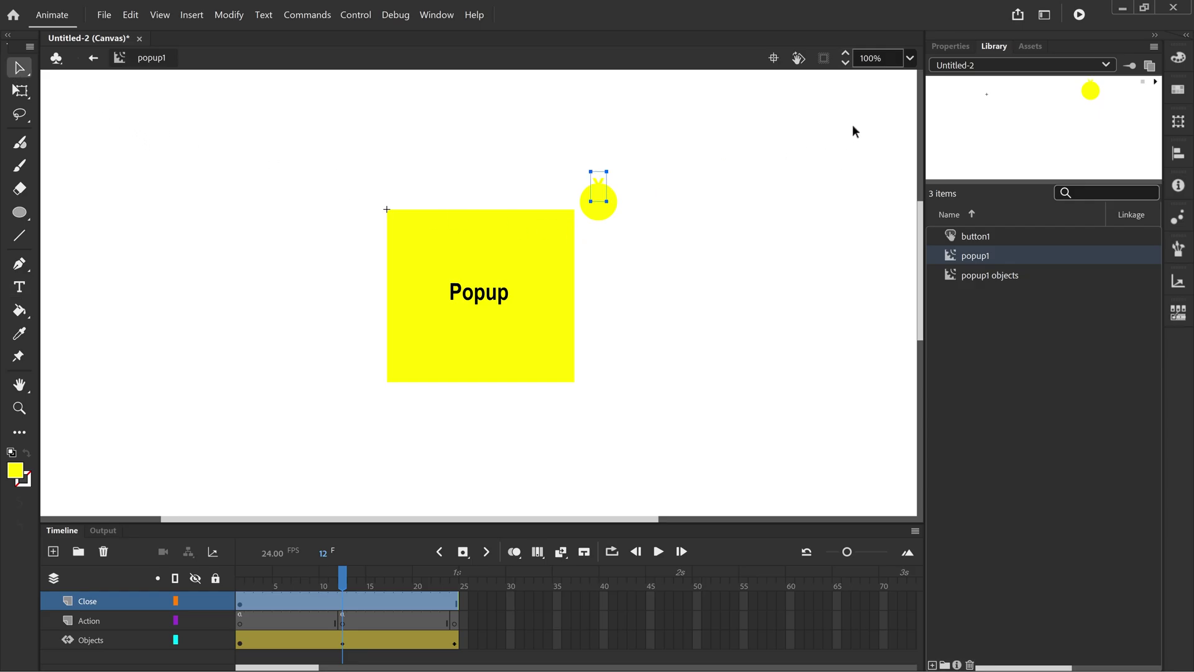
click(948, 46)
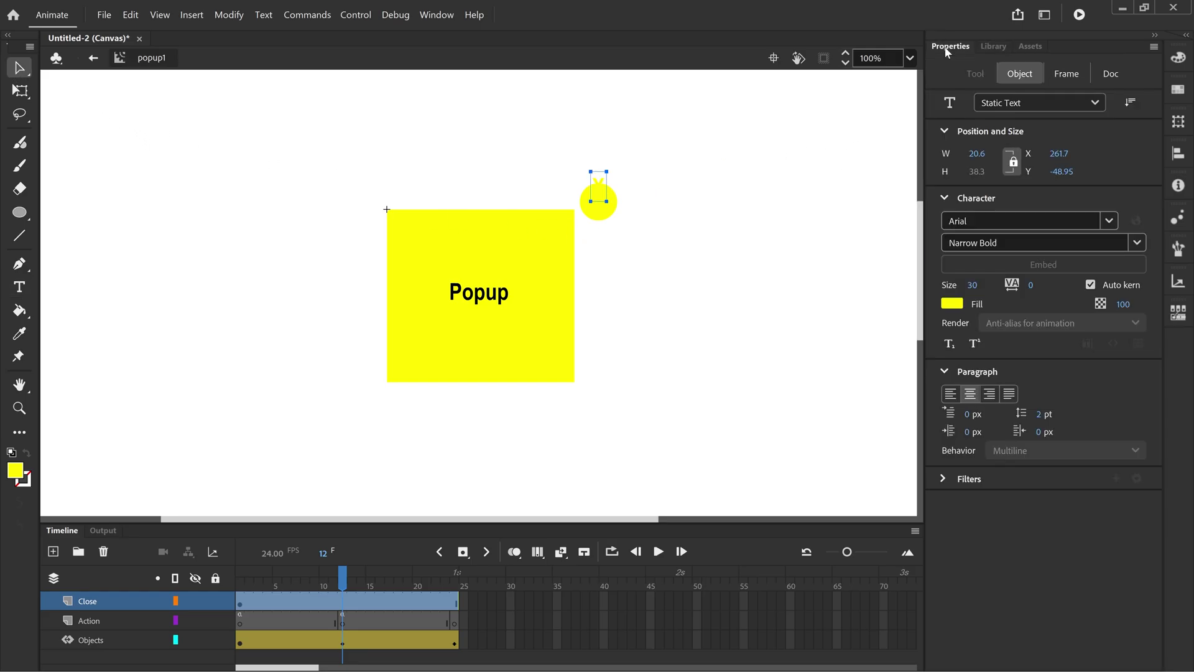
click(952, 304)
click(714, 349)
Move and nudge the X text until it is centred on the yellow circle, then deselect it.
drag(588, 190, 597, 195)
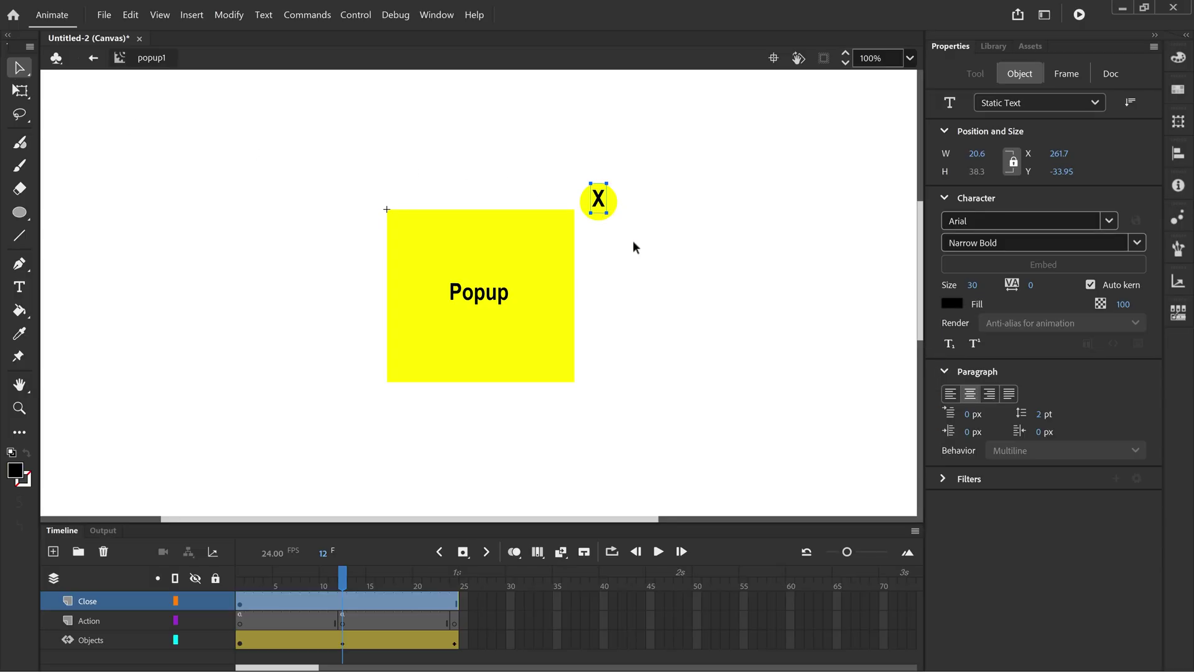
key(Down)
key(Down)
key(Down)
key(Down)
key(Down)
key(Left)
key(Up)
click(640, 242)
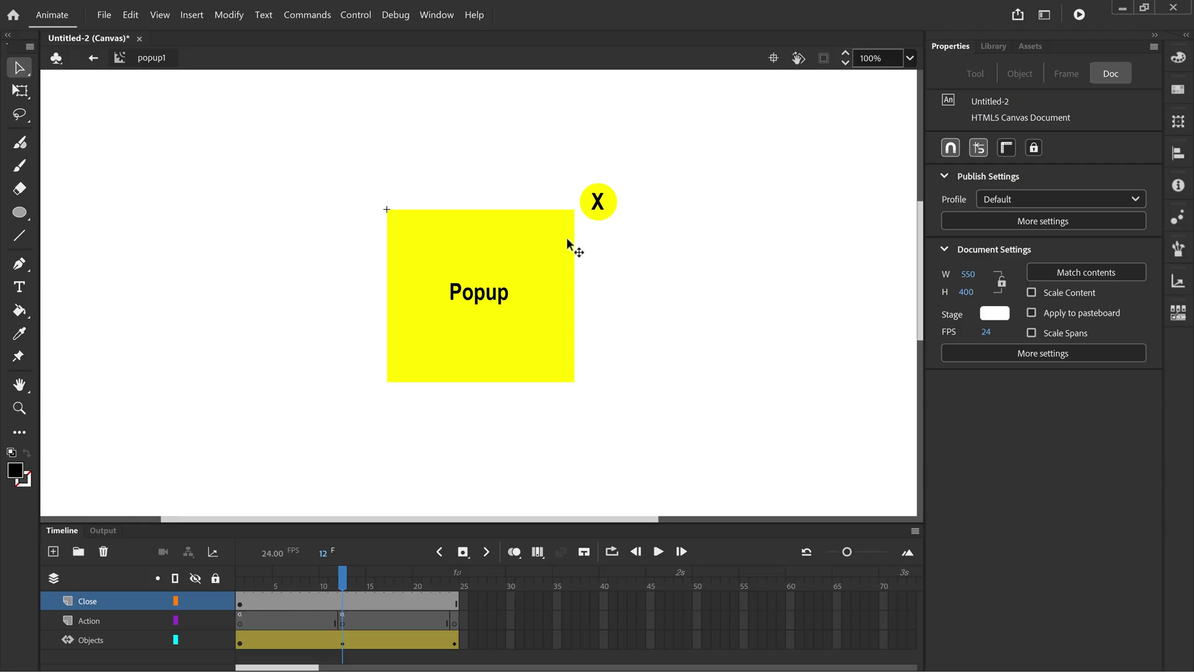
Convert the yellow circle and its X text together into a Button symbol named CLOSE.
drag(634, 176, 577, 224)
right_click(601, 204)
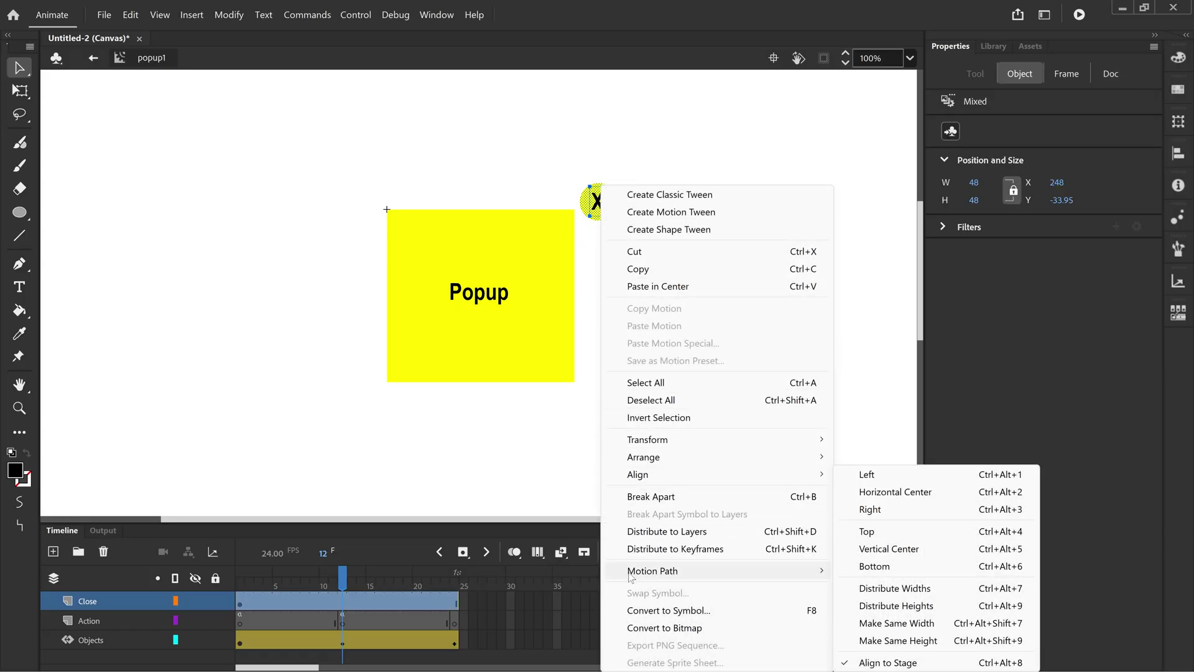
click(663, 613)
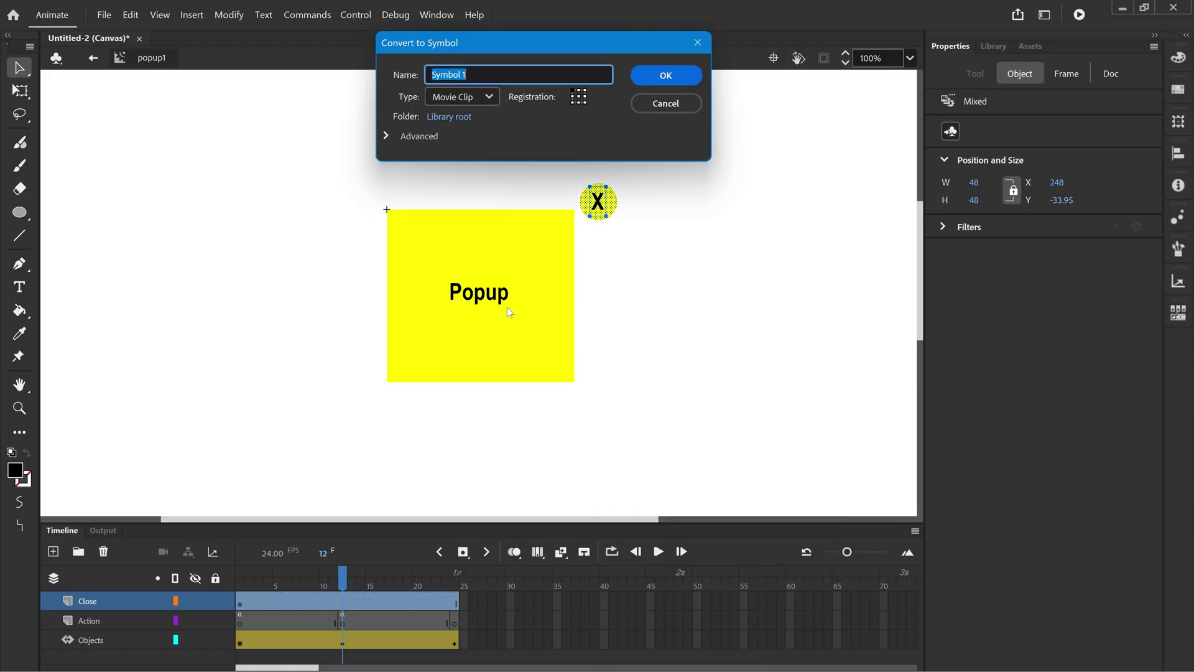
click(477, 100)
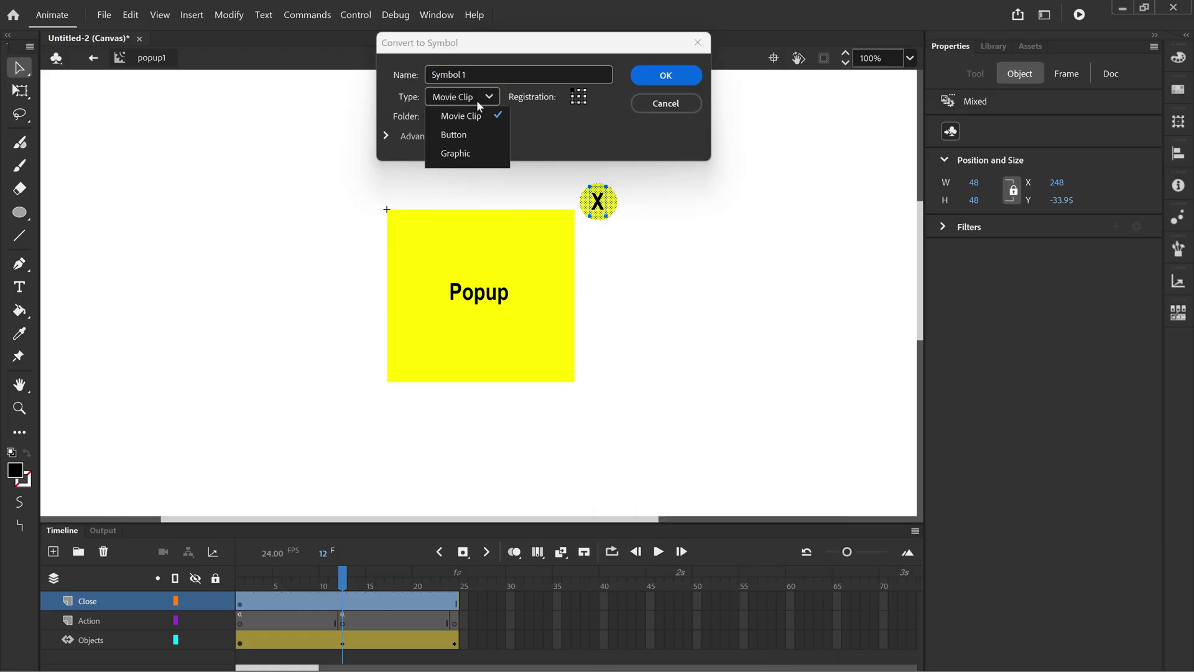
click(471, 130)
key(shift+Tab)
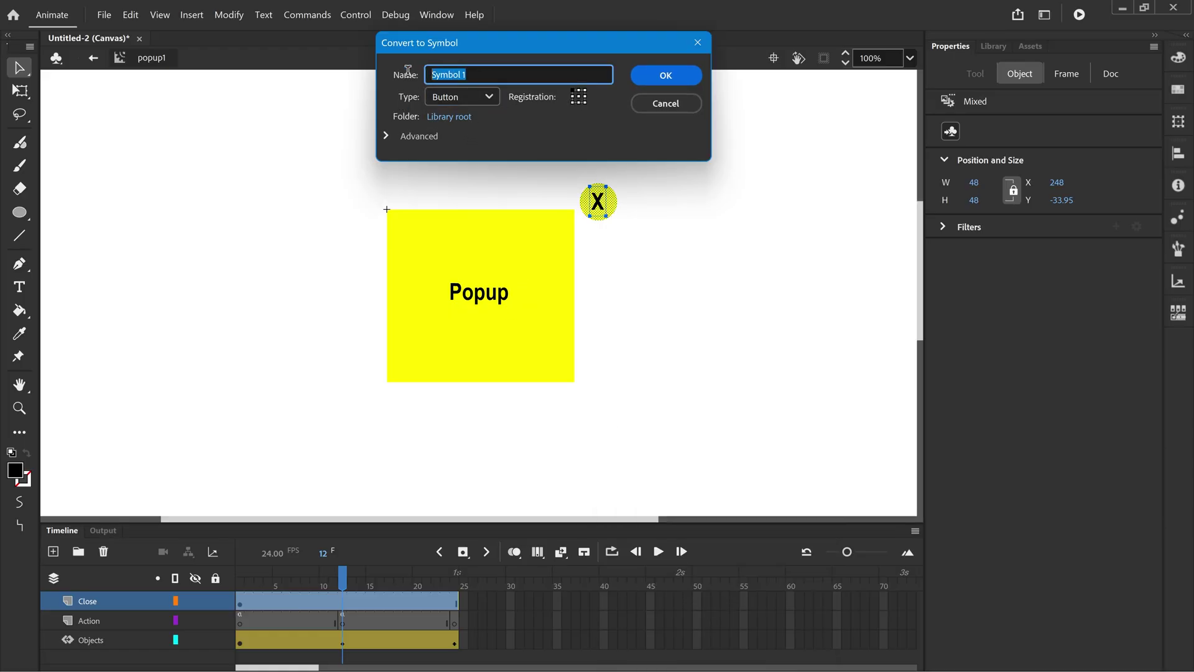
text(CLOSE)
click(657, 79)
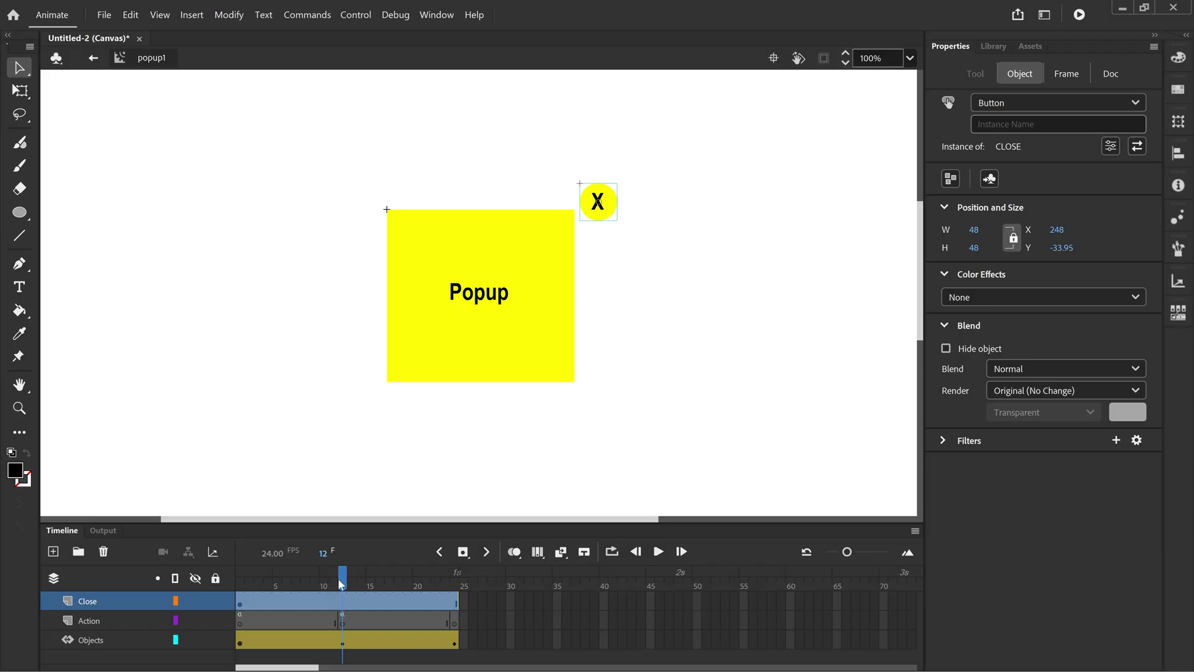
Create a motion tween for the CLOSE button on the Close layer and select the button instance.
mouse_move(343, 583)
mouse_down()
mouse_move(240, 585)
mouse_move(438, 594)
mouse_move(240, 591)
mouse_move(344, 588)
mouse_up()
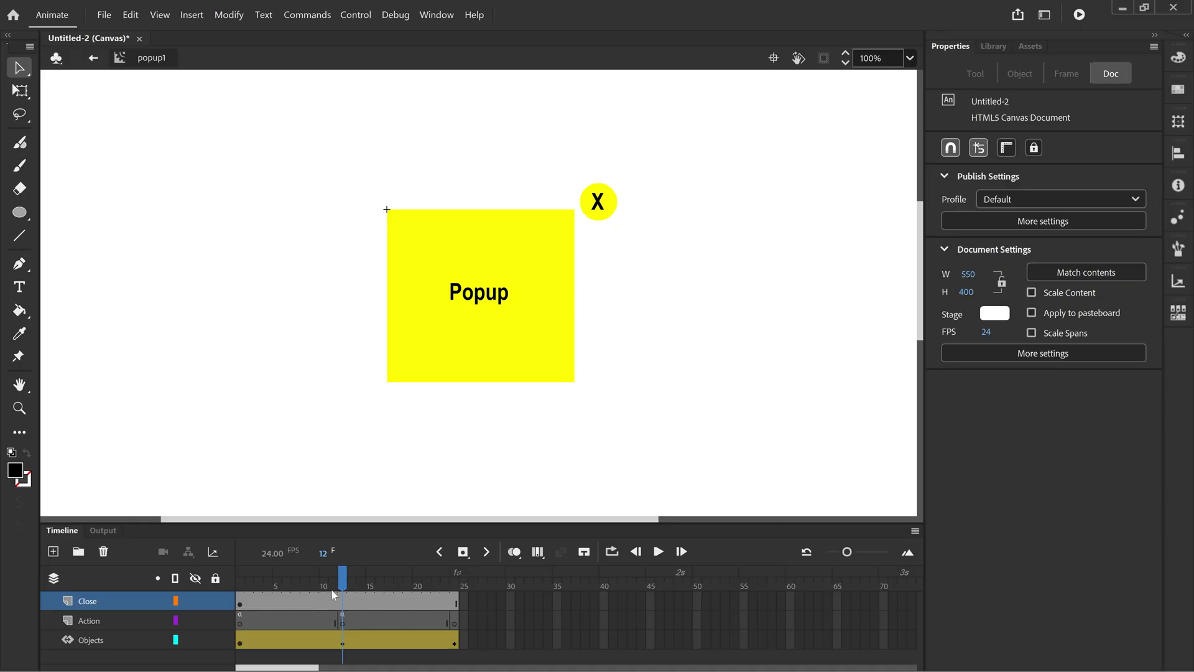
right_click(598, 208)
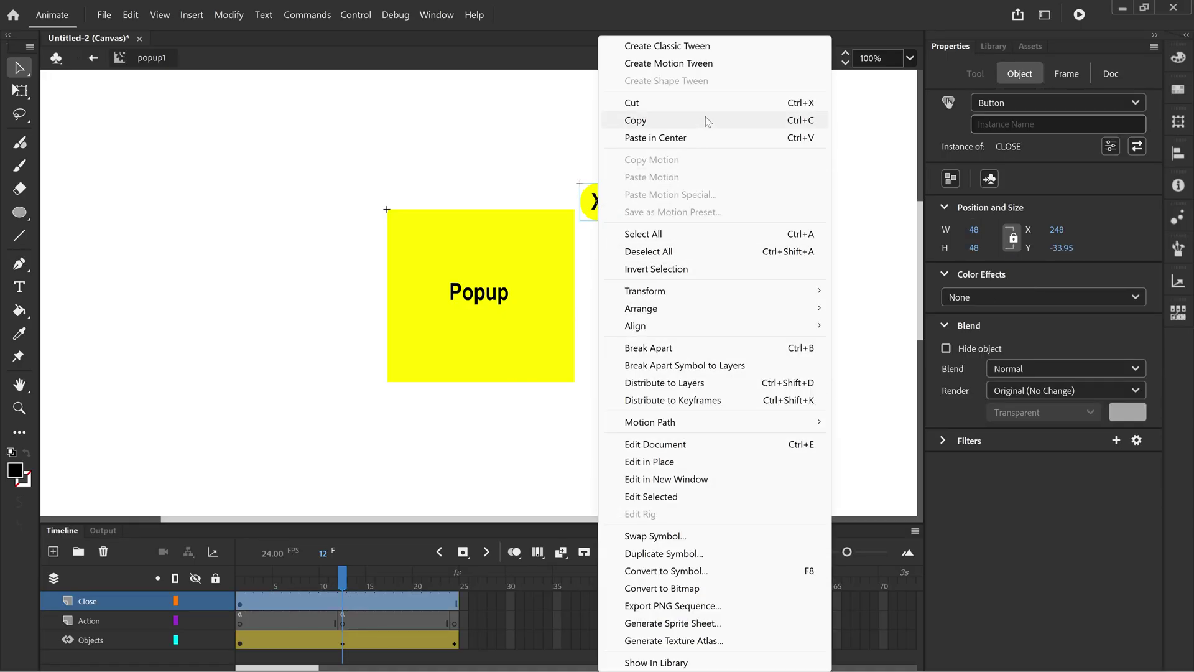
click(690, 63)
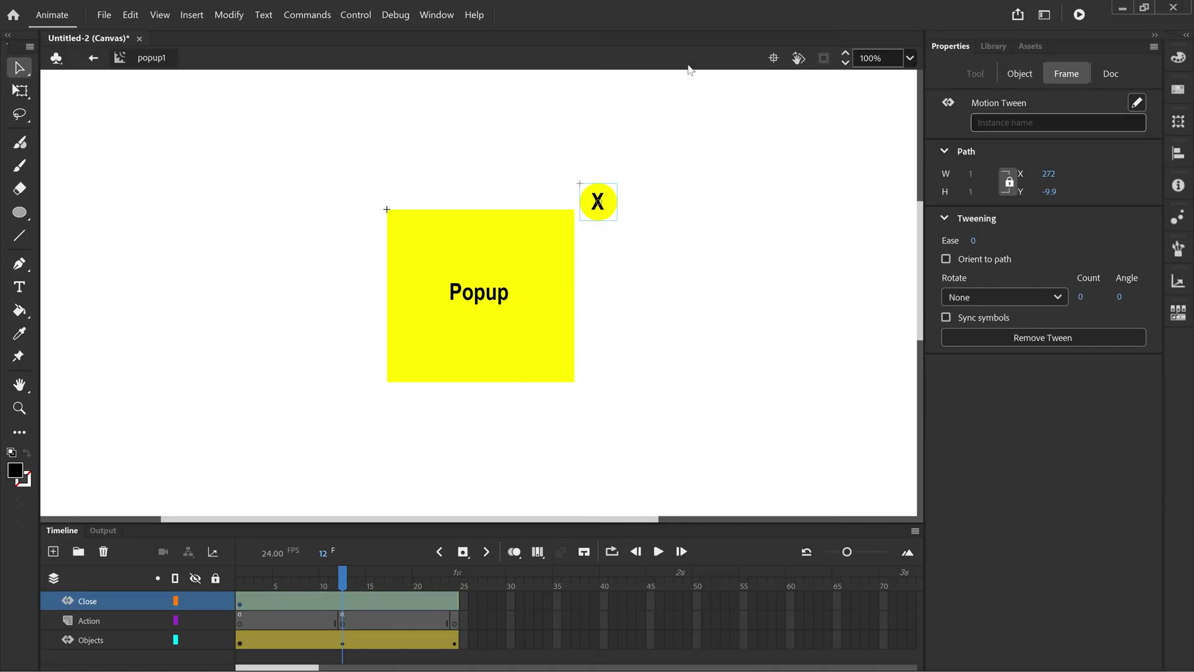
click(613, 195)
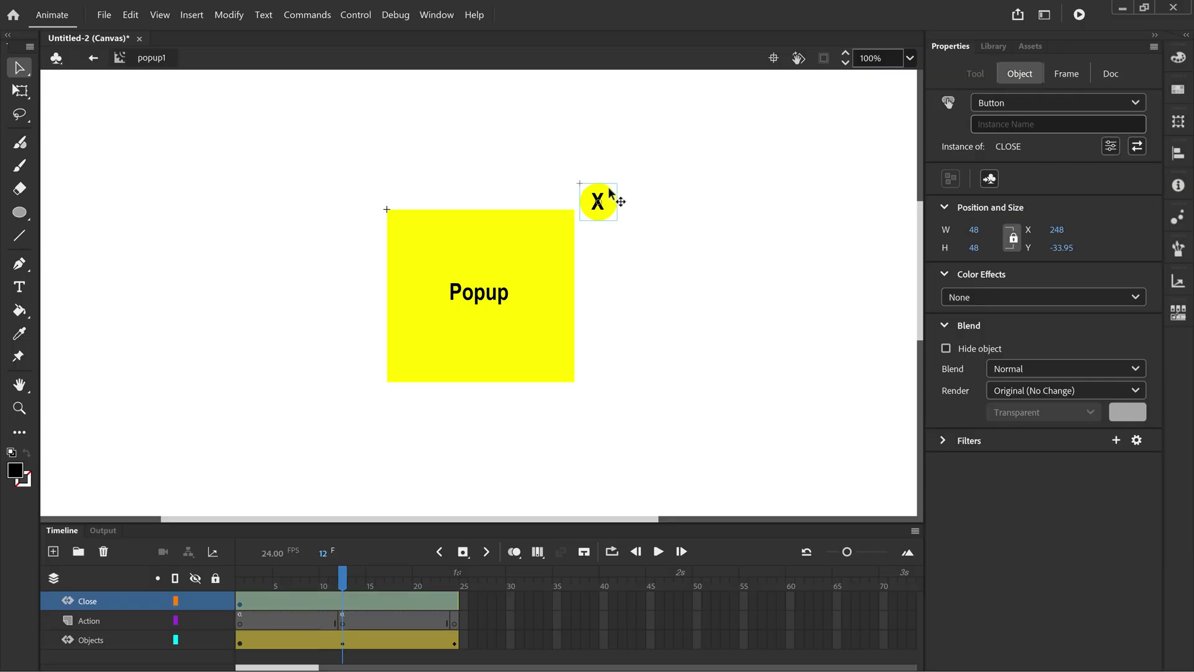
At frame 1 of the Close layer, give the CLOSE button an Alpha color effect of 0%.
click(240, 598)
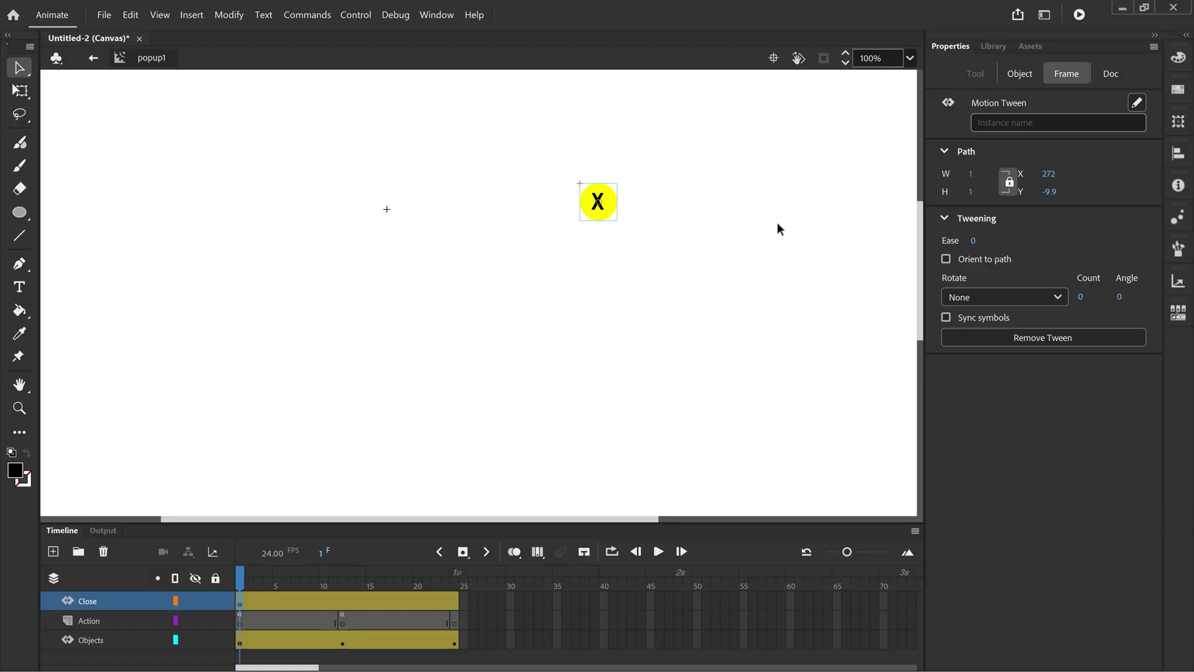
click(1020, 74)
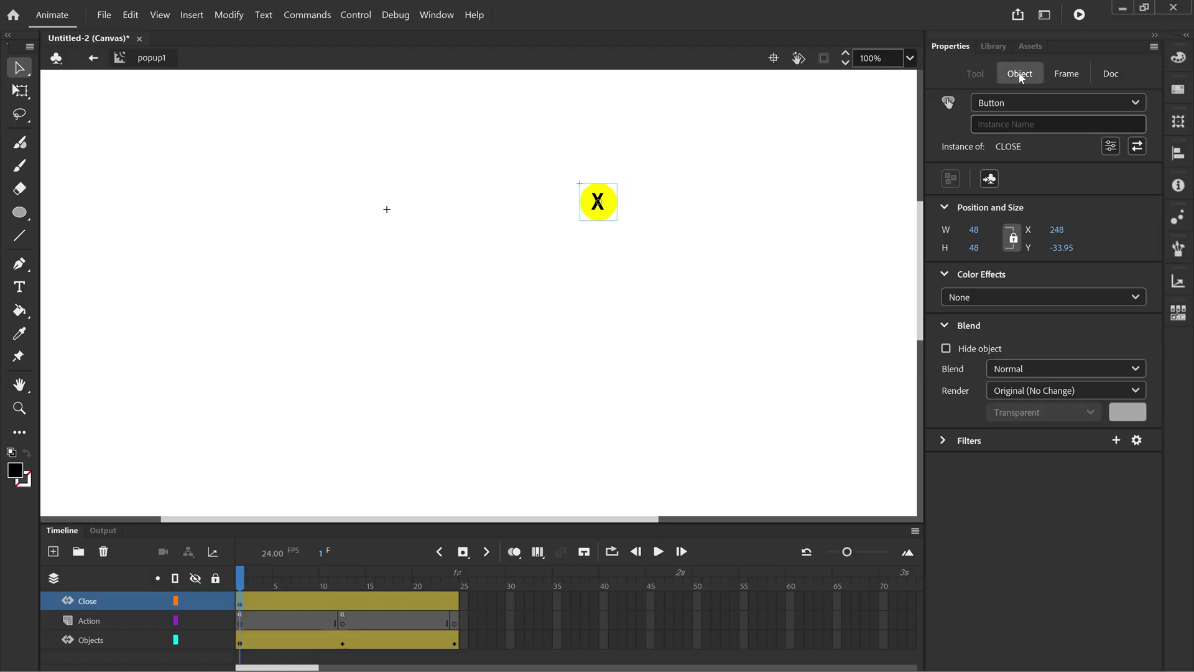
click(983, 298)
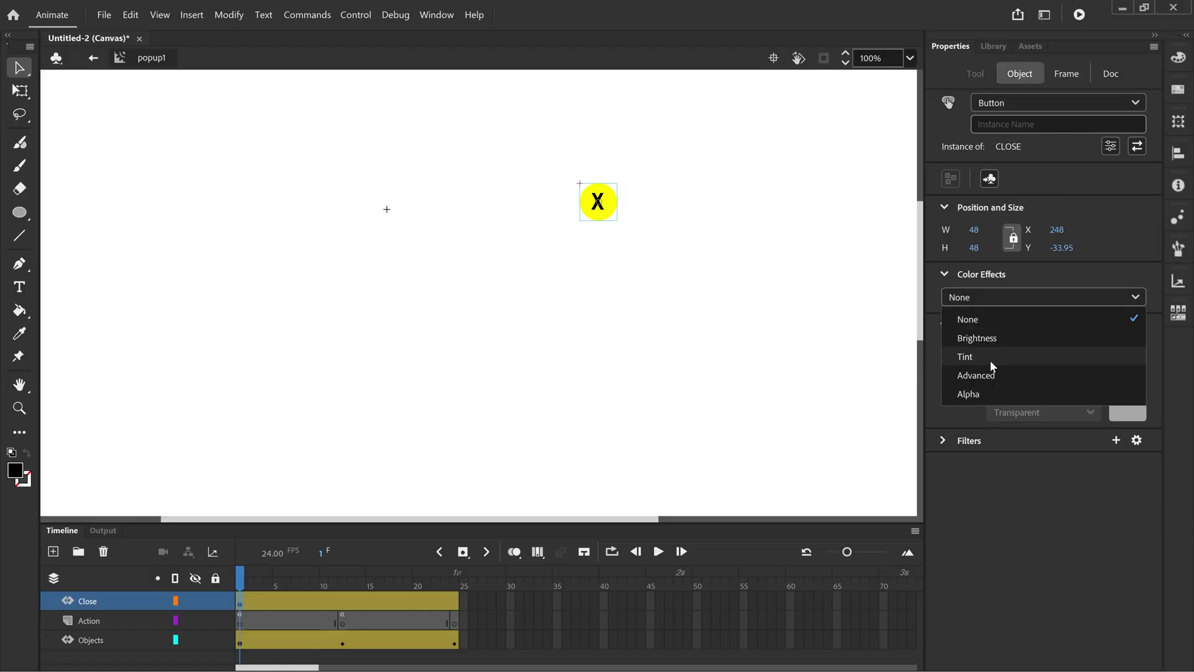
click(985, 391)
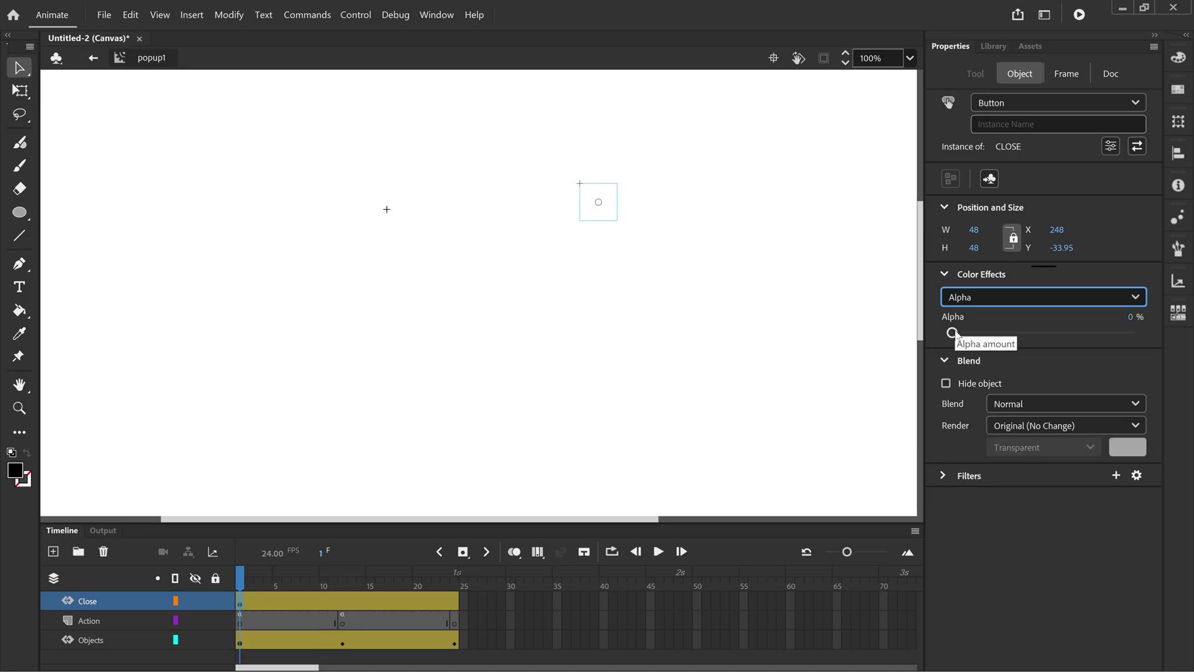
At frame 12 of the Close layer, set the CLOSE button's Alpha to 100%.
click(340, 597)
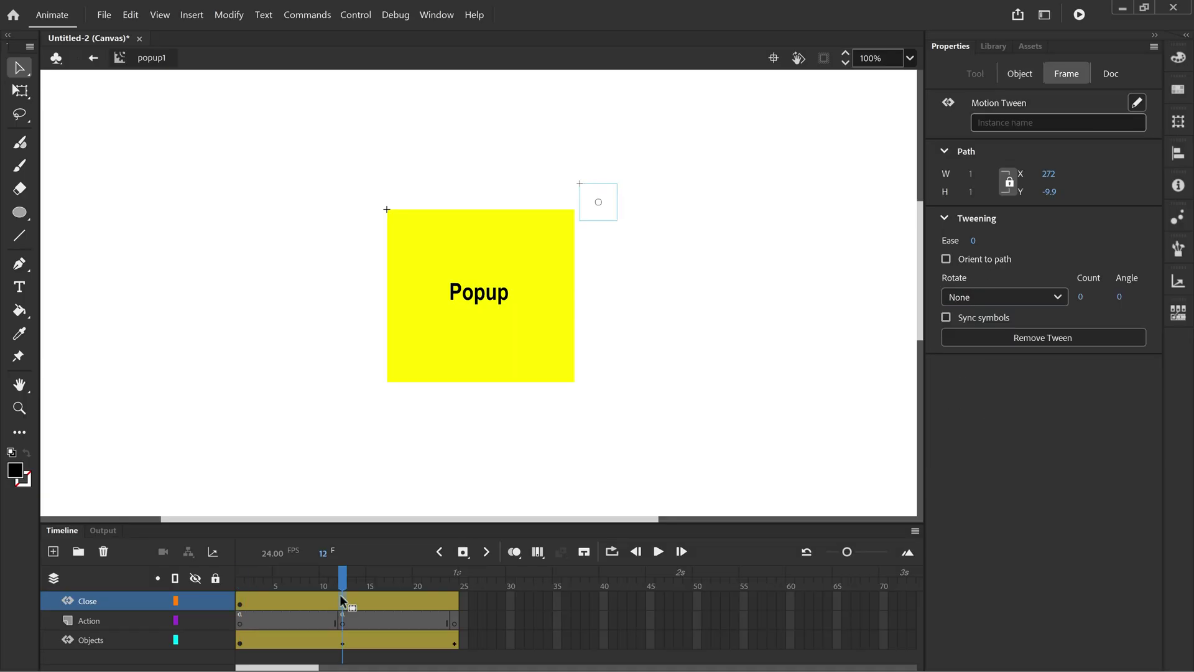
click(1020, 74)
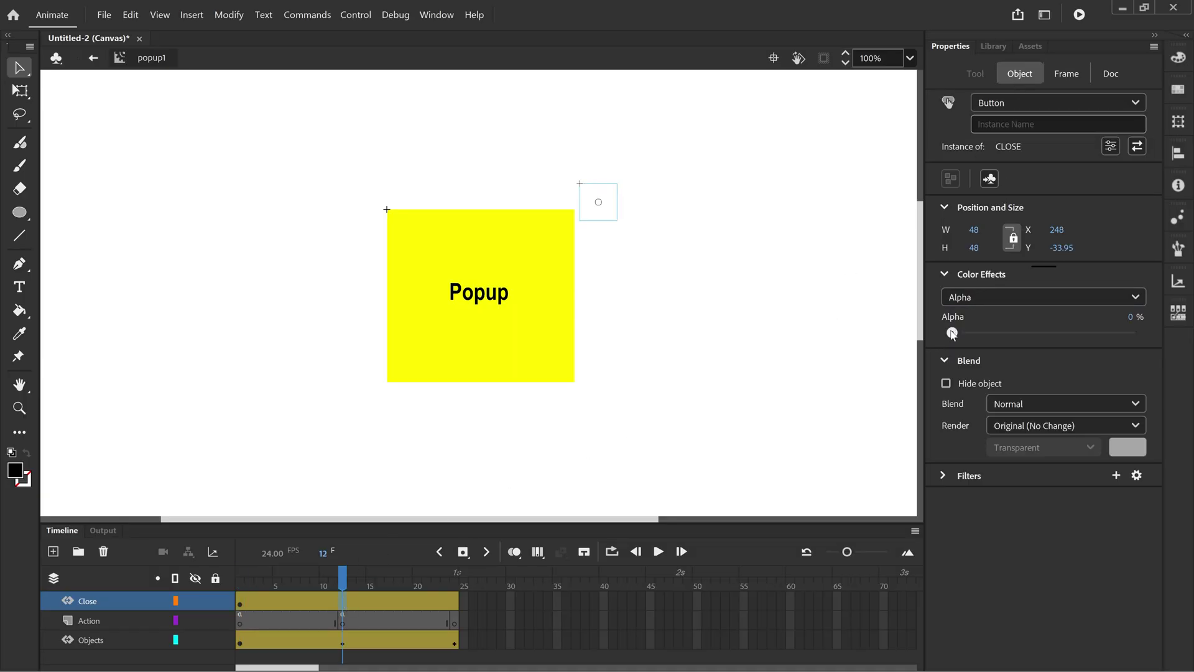
drag(951, 333, 1156, 333)
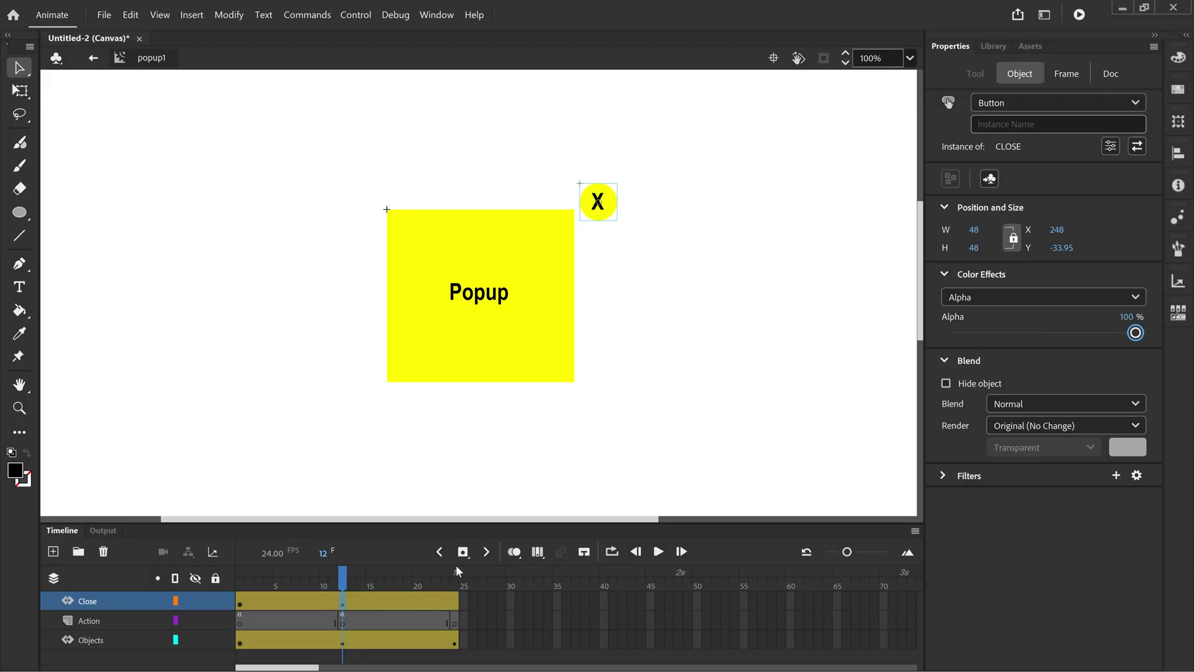
At frame 24 of the Close layer, set the CLOSE button's Alpha to 0%.
click(454, 602)
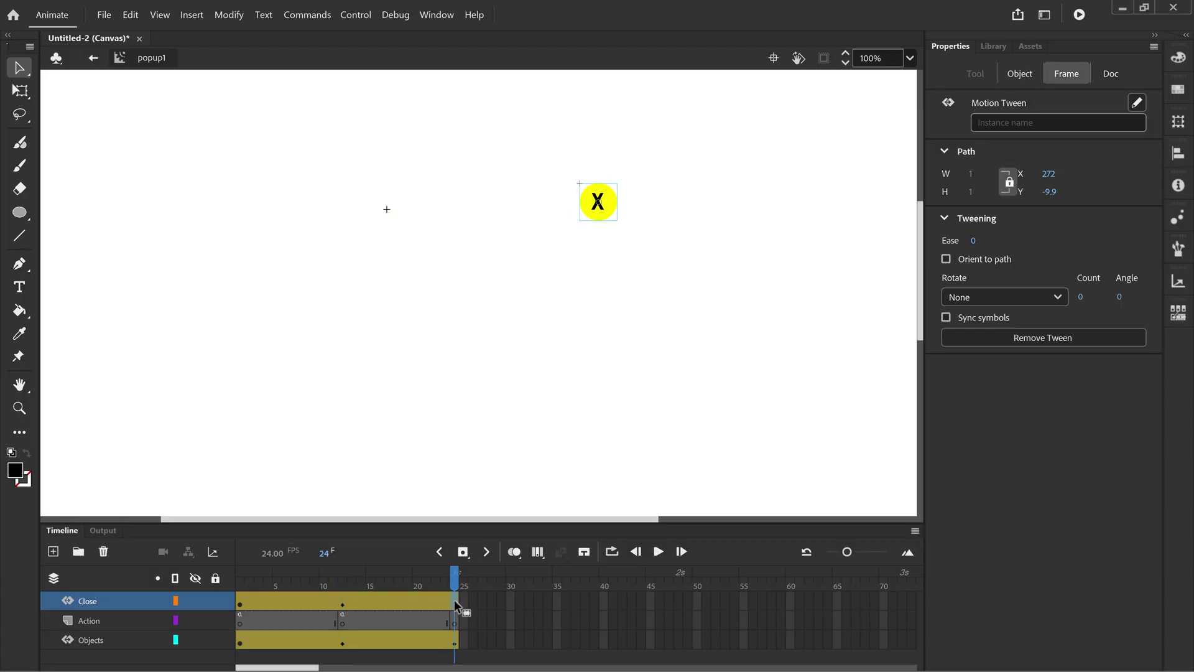
click(1031, 78)
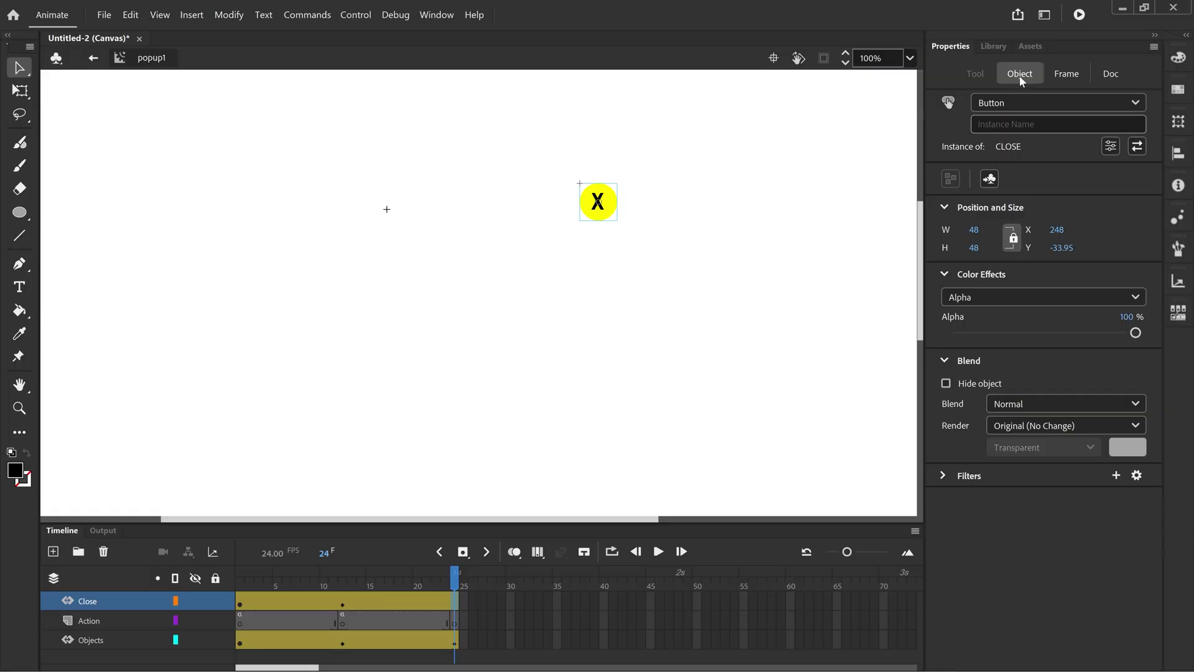
drag(1131, 333, 934, 331)
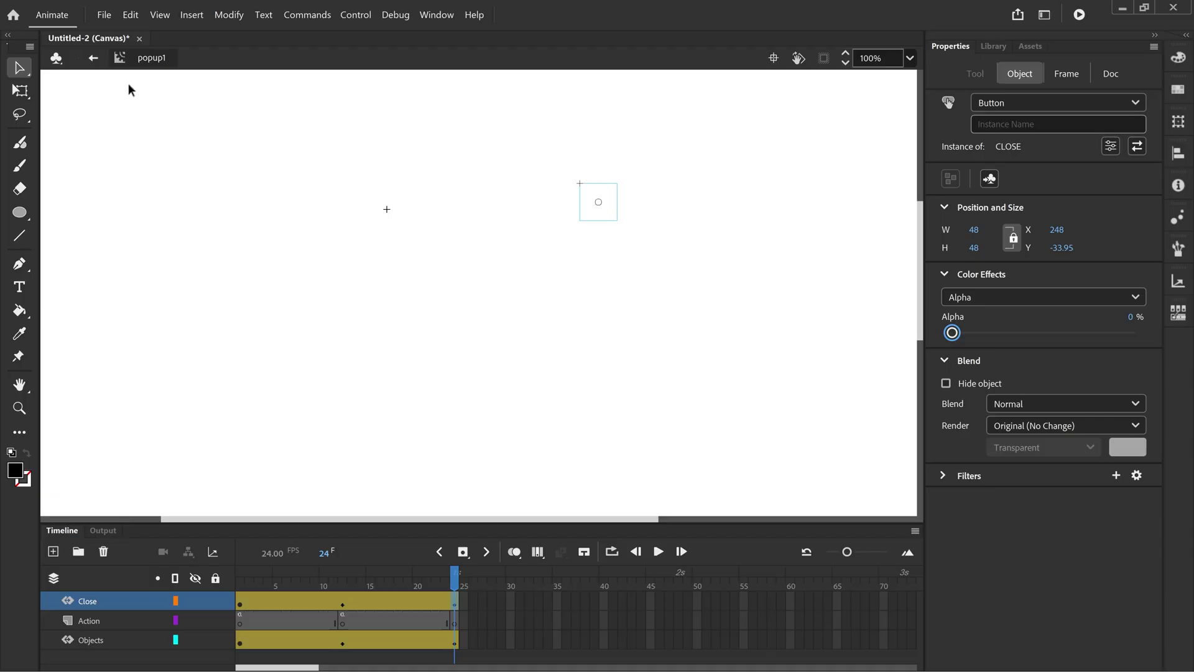
Return to the main scene, test the movie in the browser and trigger the popup with the Click button.
click(94, 59)
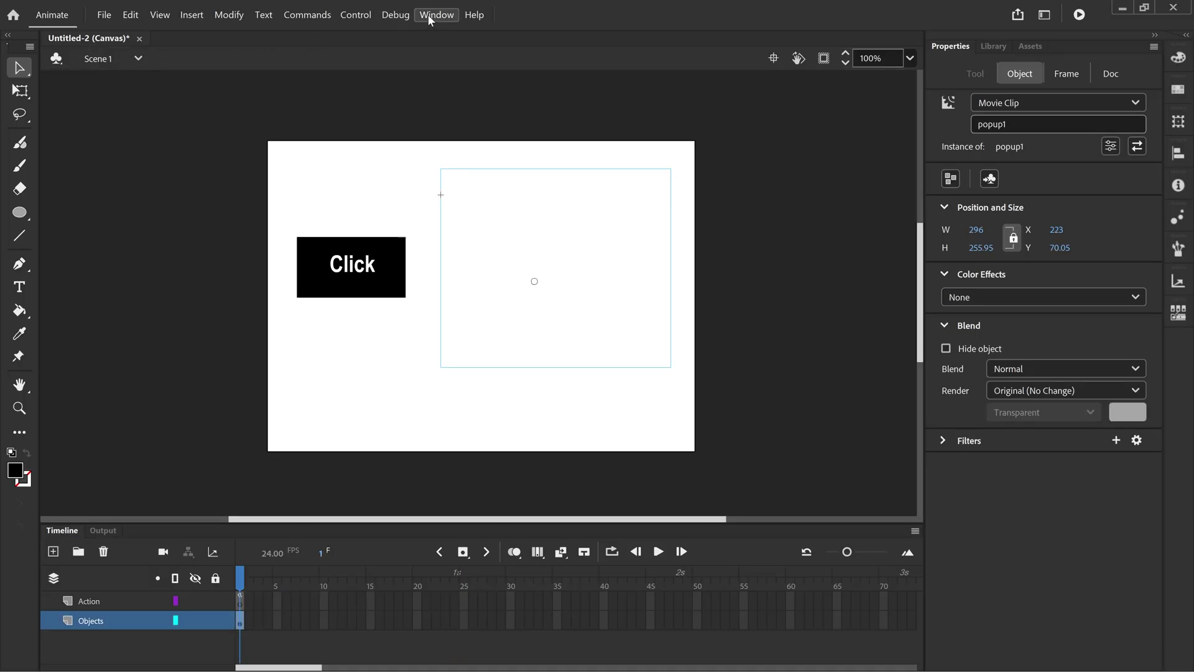
click(364, 14)
click(370, 163)
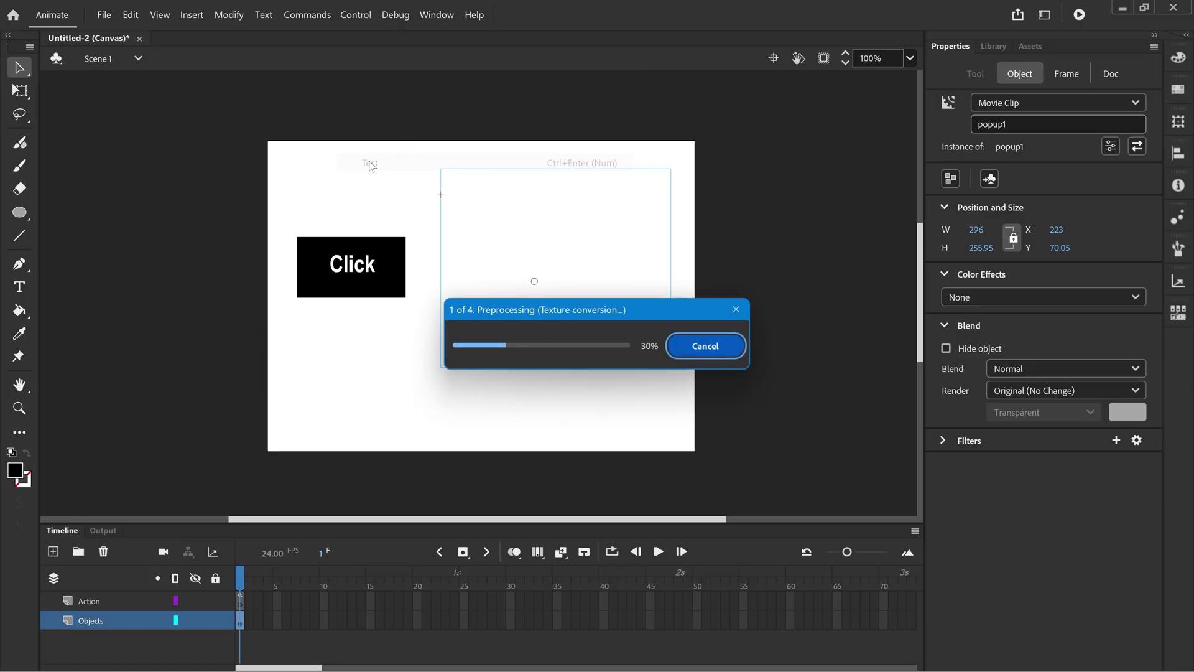
click(58, 139)
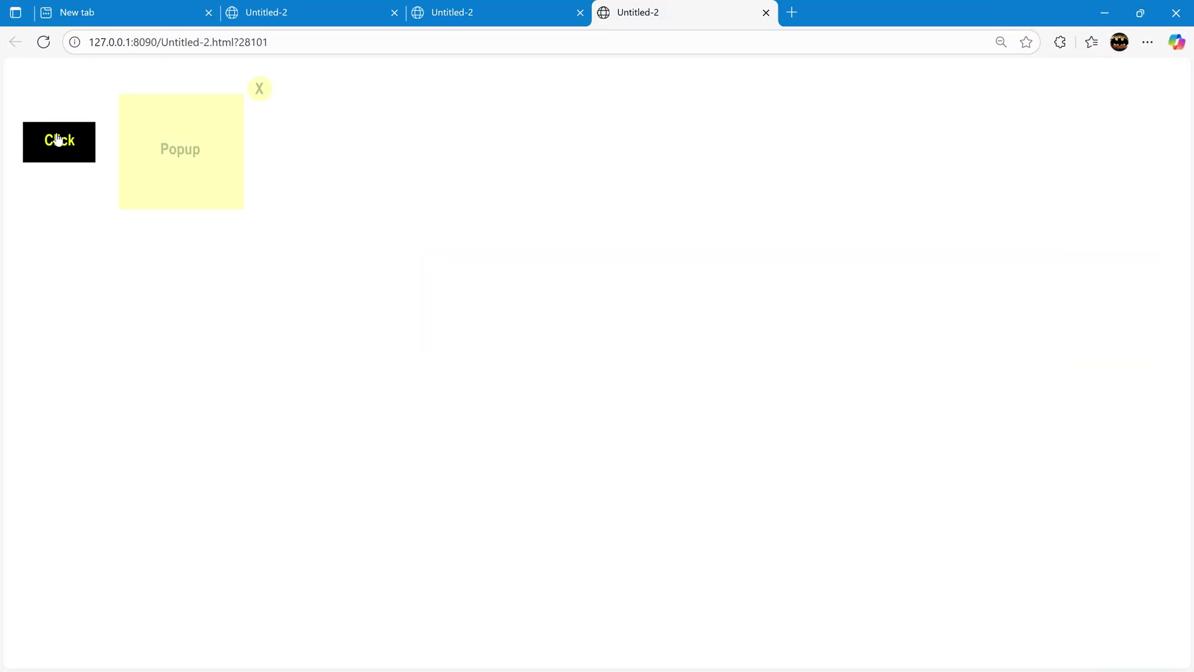
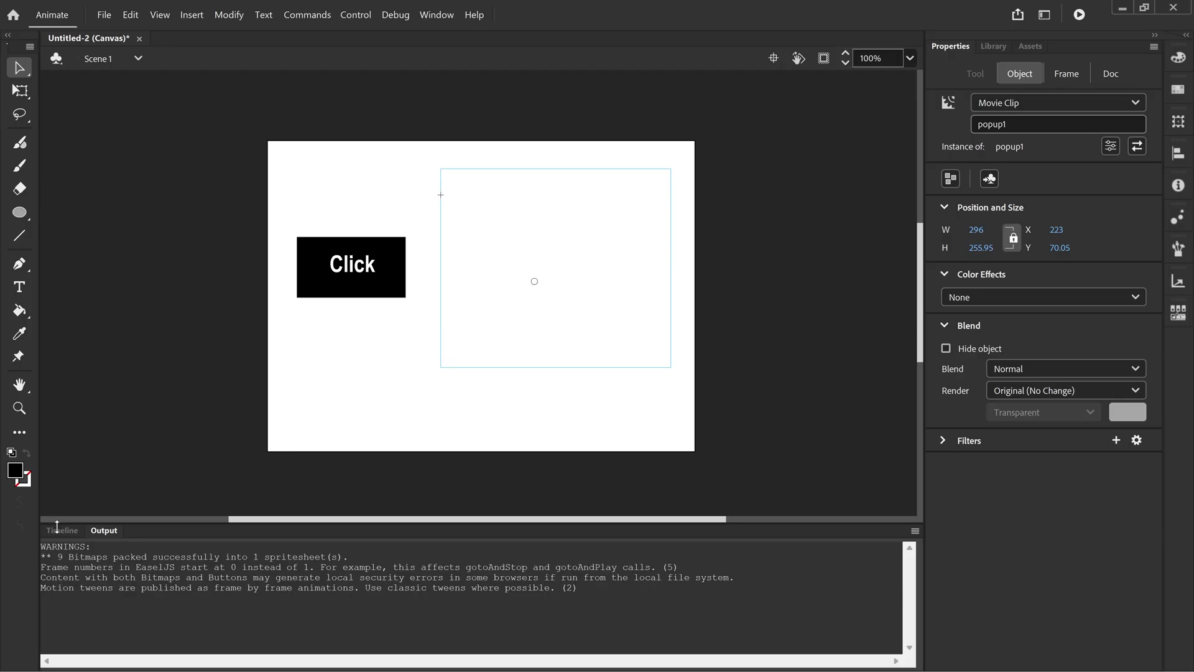
Open the popup1 movie clip and give the CLOSE button at frame 12 the instance name close.
click(60, 530)
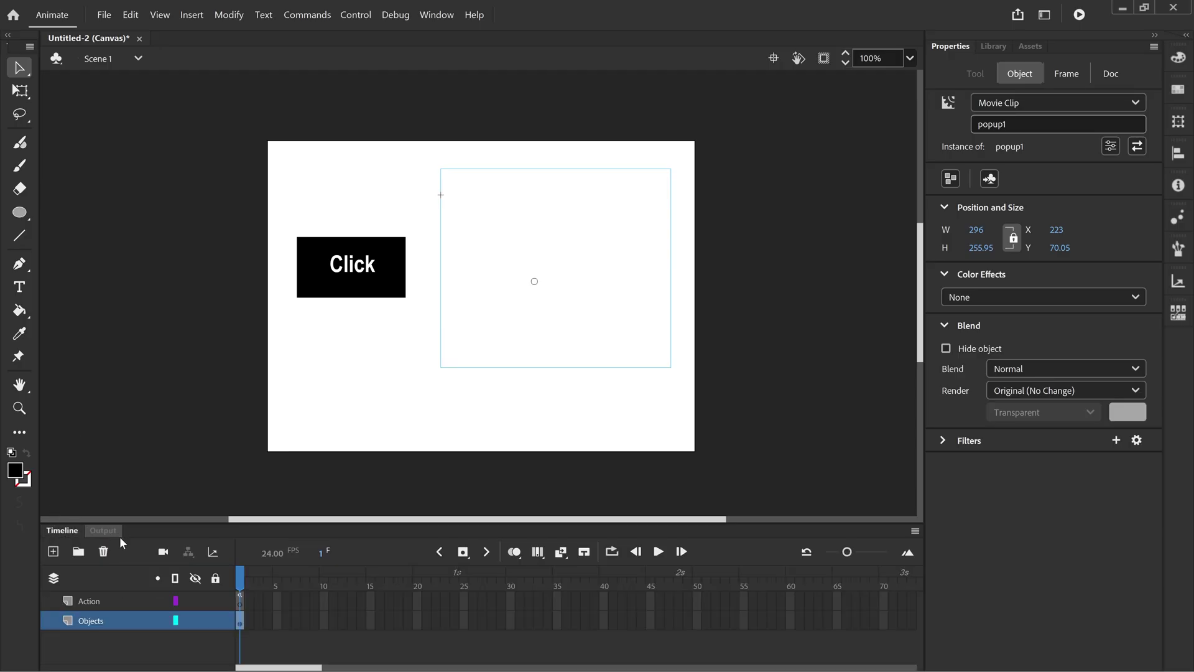
double_click(552, 251)
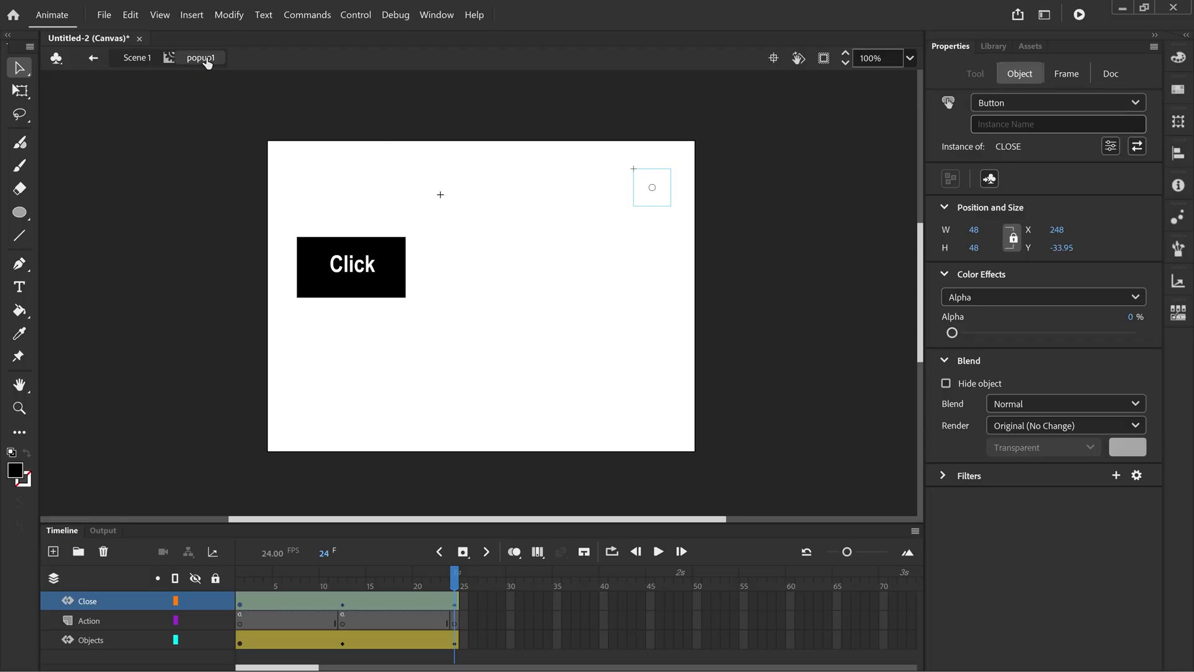
click(523, 297)
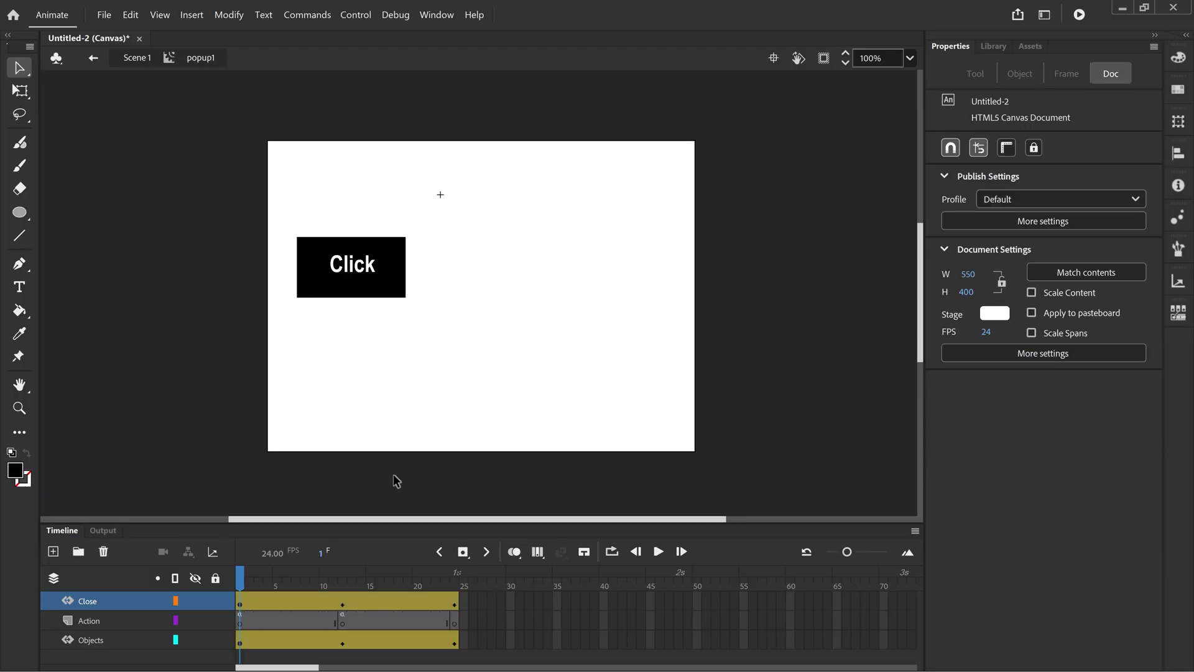
click(342, 603)
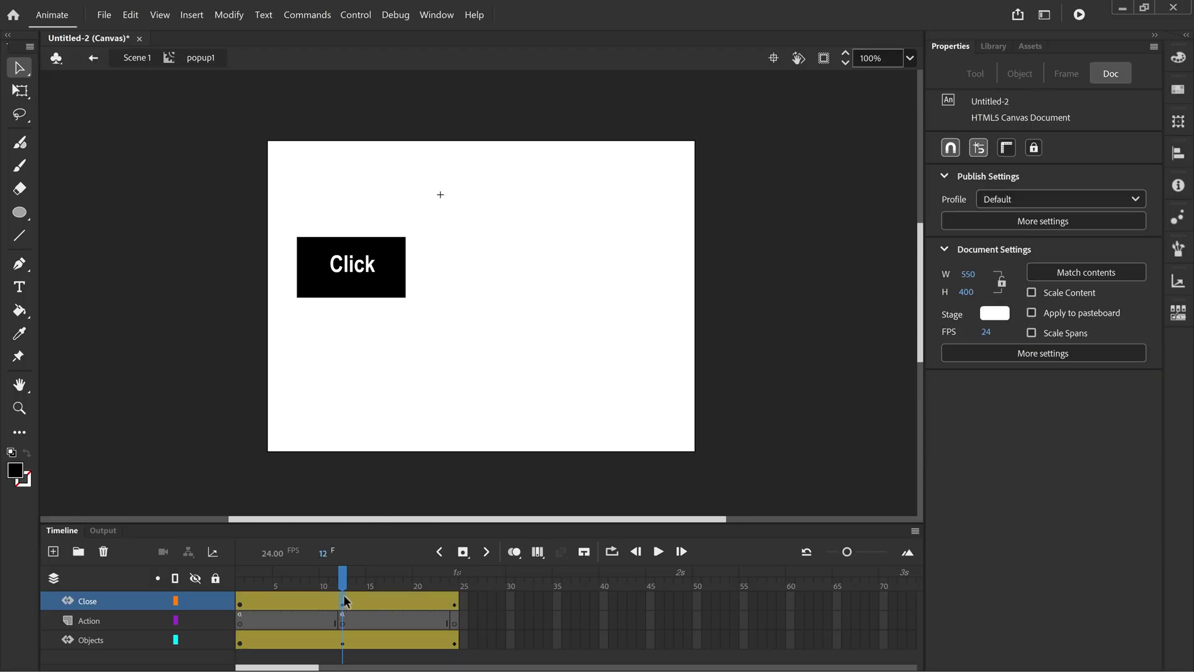
click(662, 255)
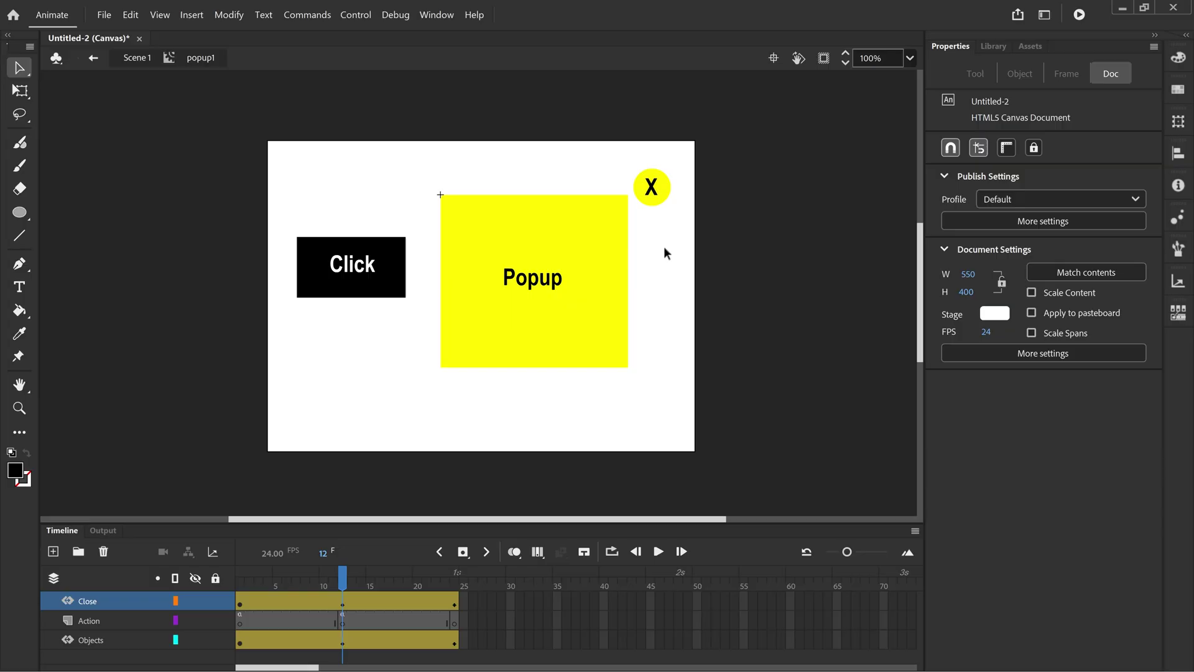
click(659, 197)
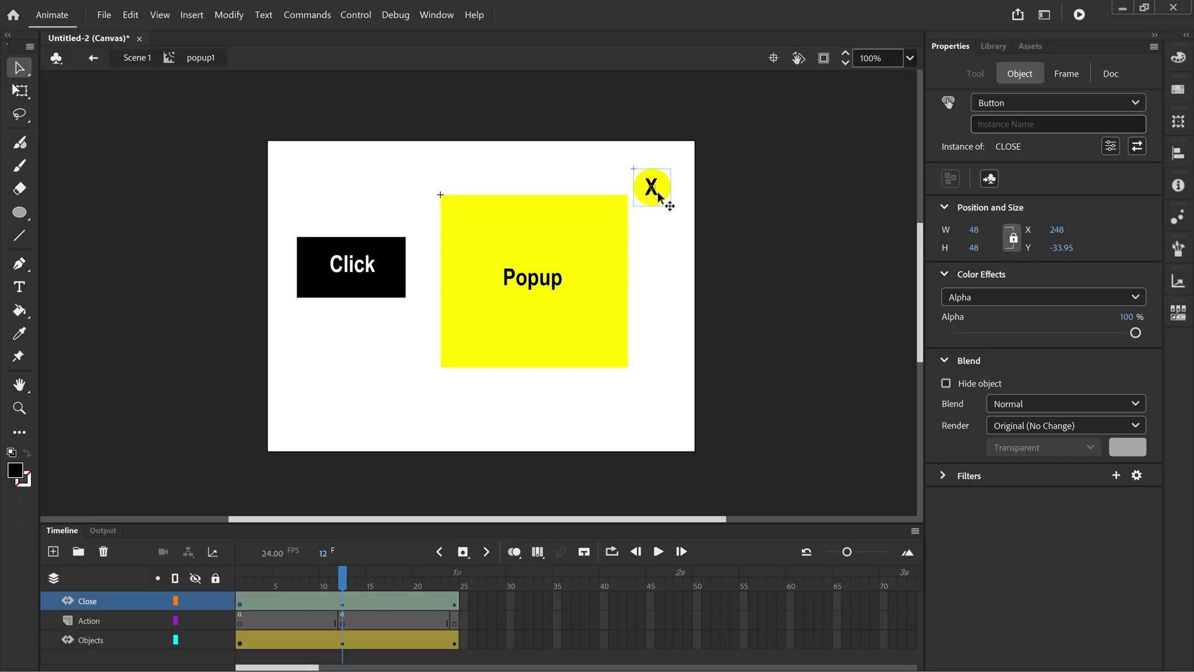
click(1019, 122)
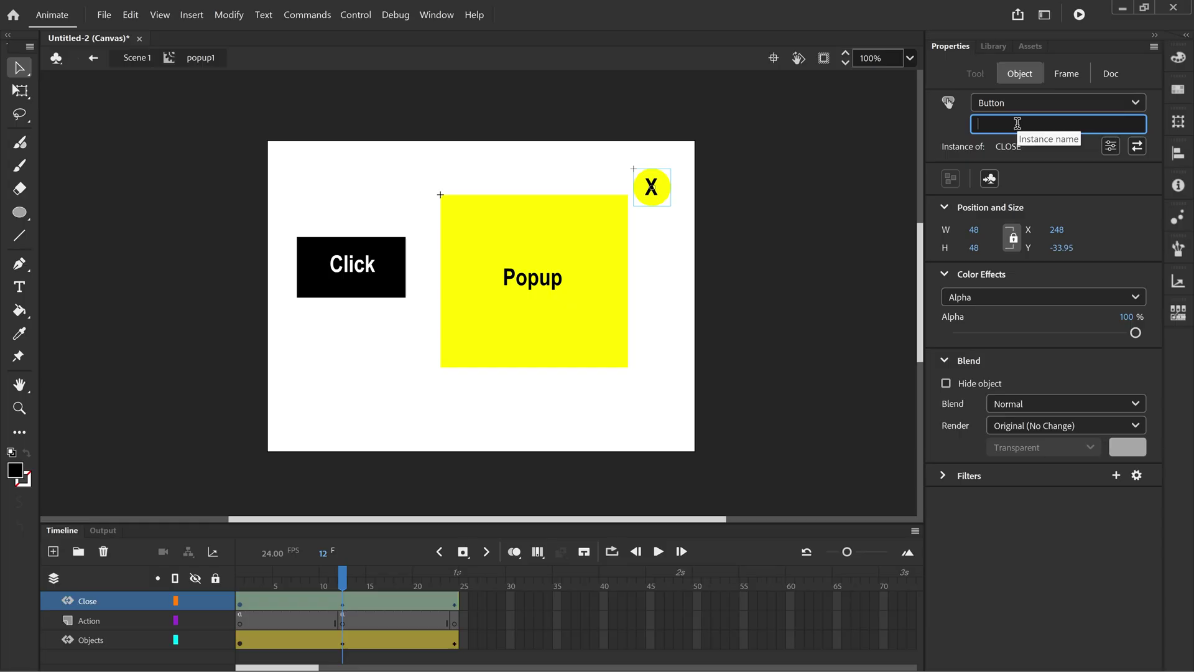
text(close)
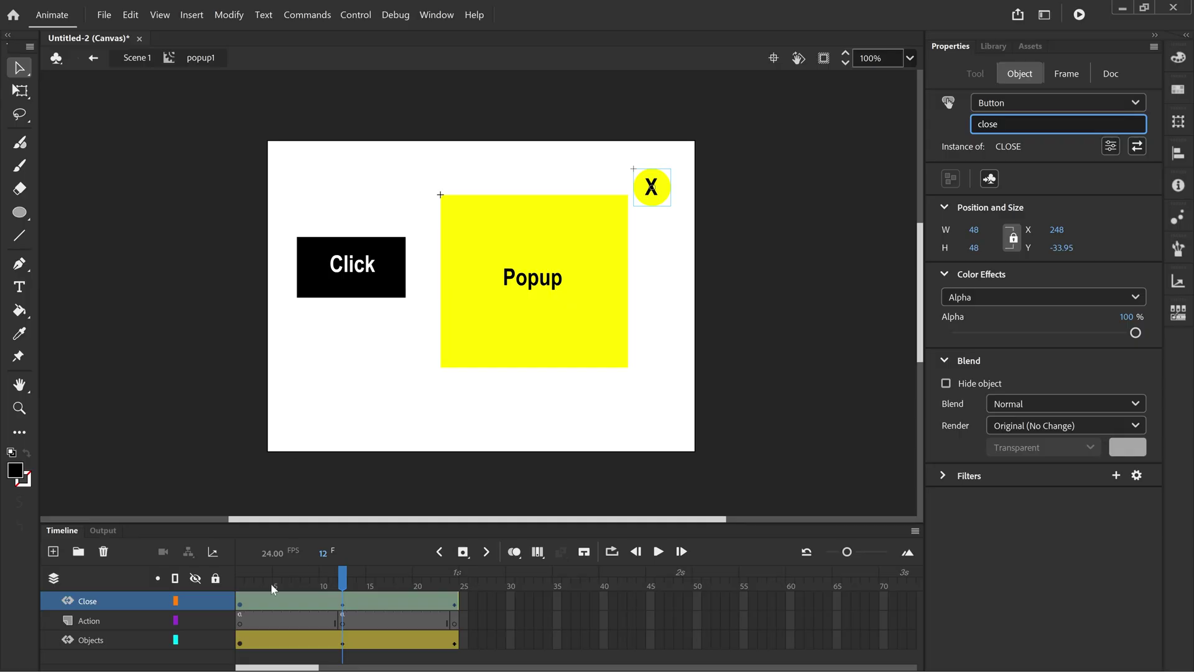
For frame 1 of popup1's Action layer, set up a wizard action Go to frame number and Play on This timeline with frame 12.
click(241, 618)
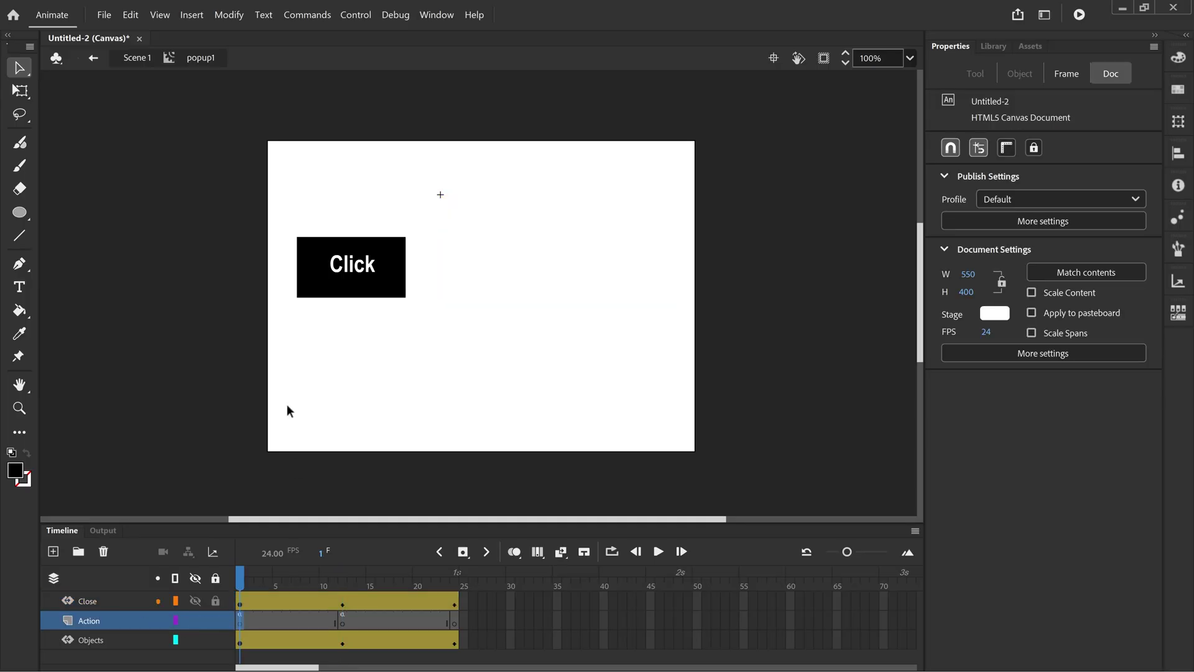
click(434, 15)
click(511, 322)
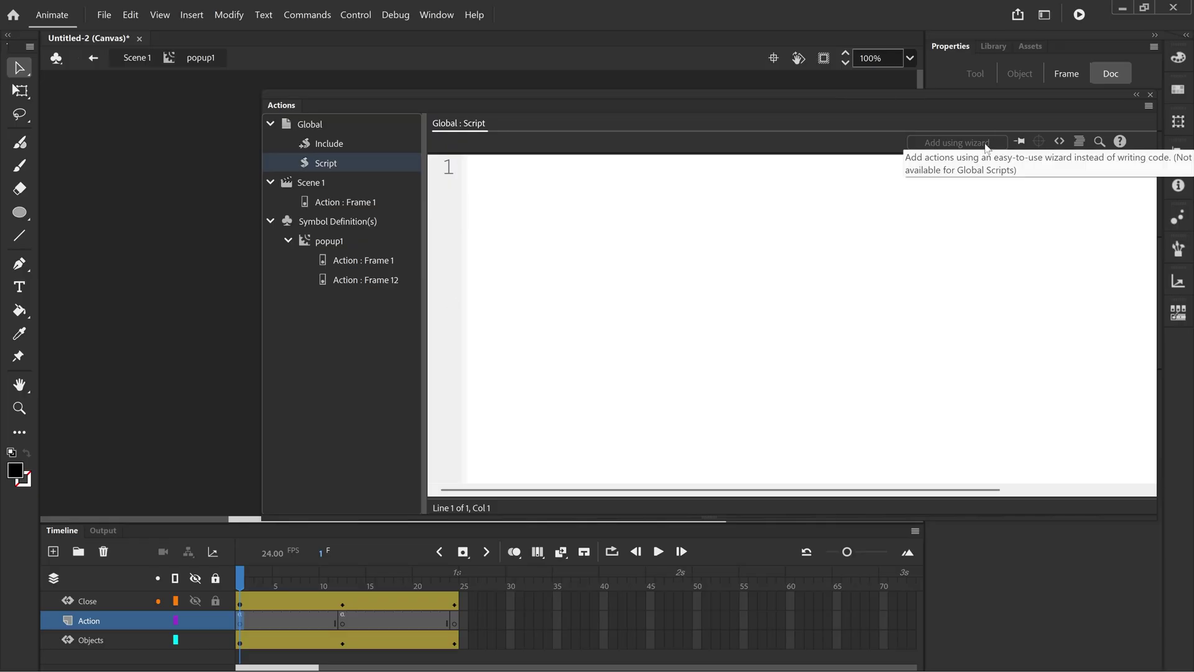
click(242, 620)
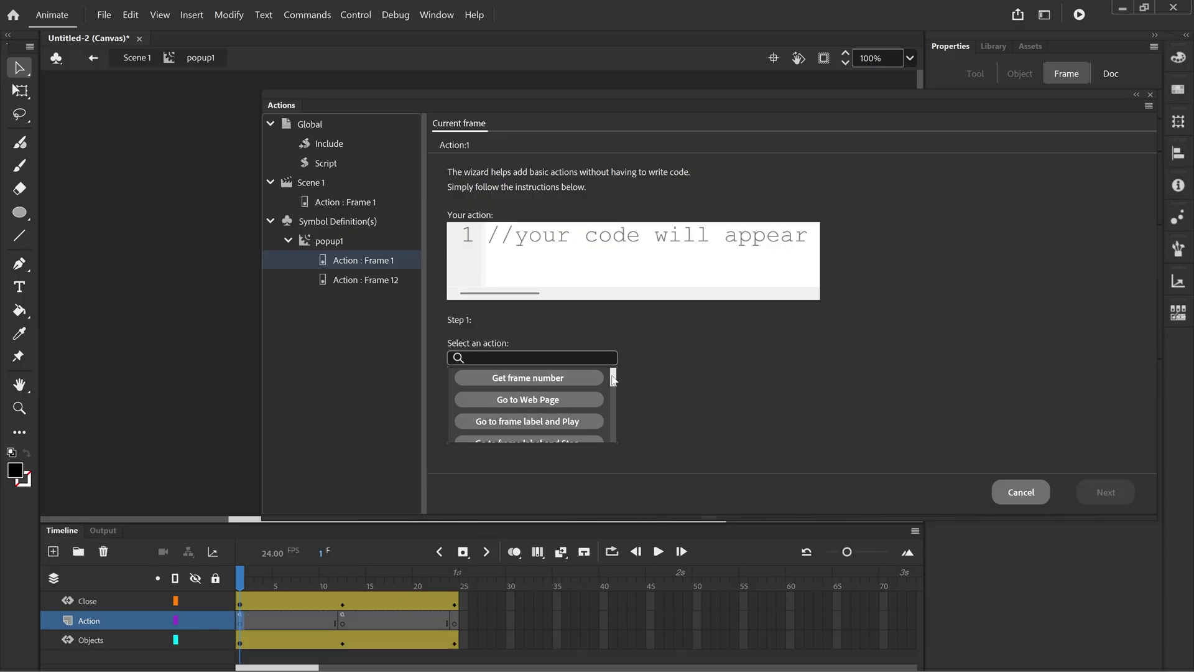
drag(613, 380, 616, 398)
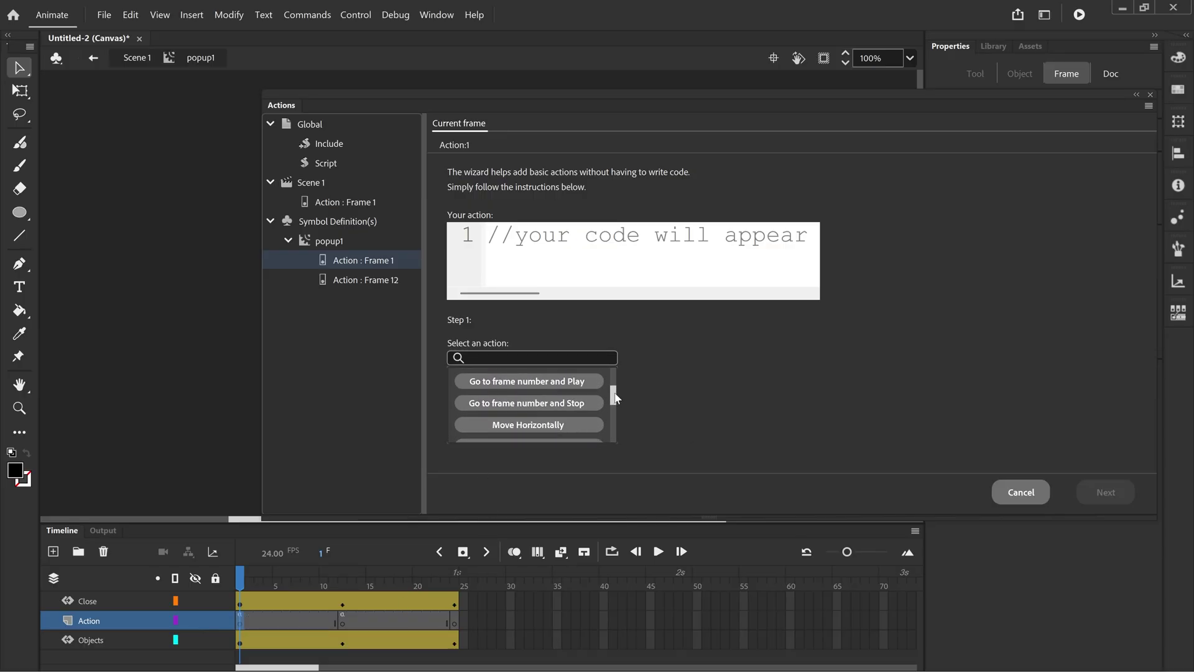
click(519, 382)
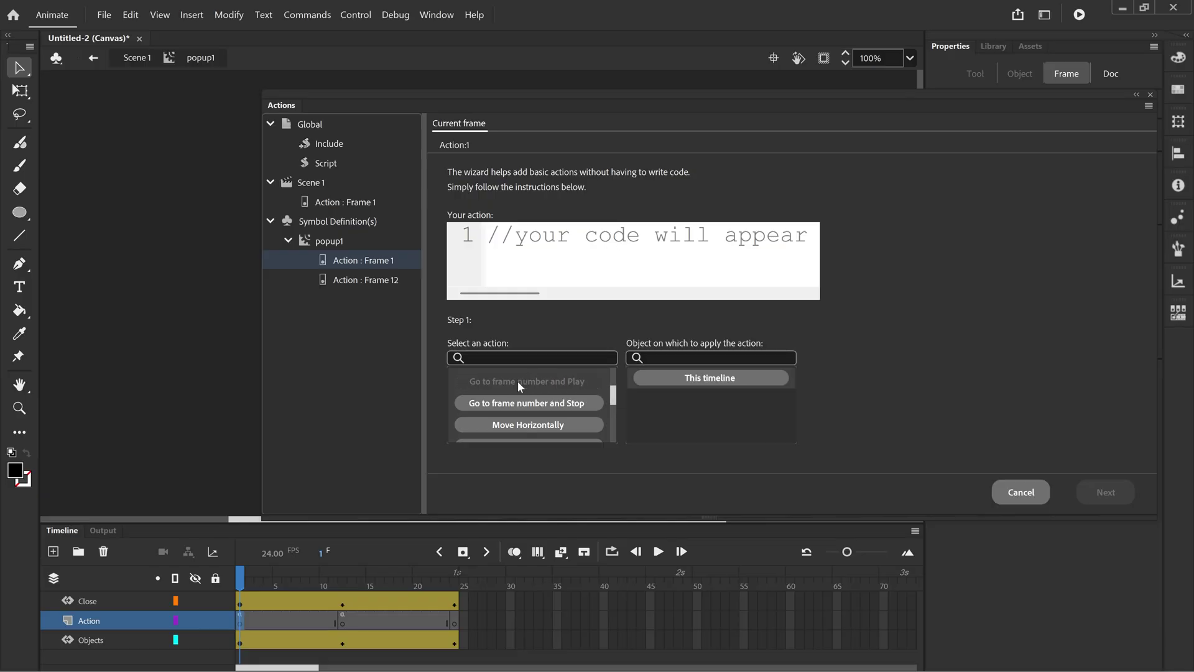
click(720, 380)
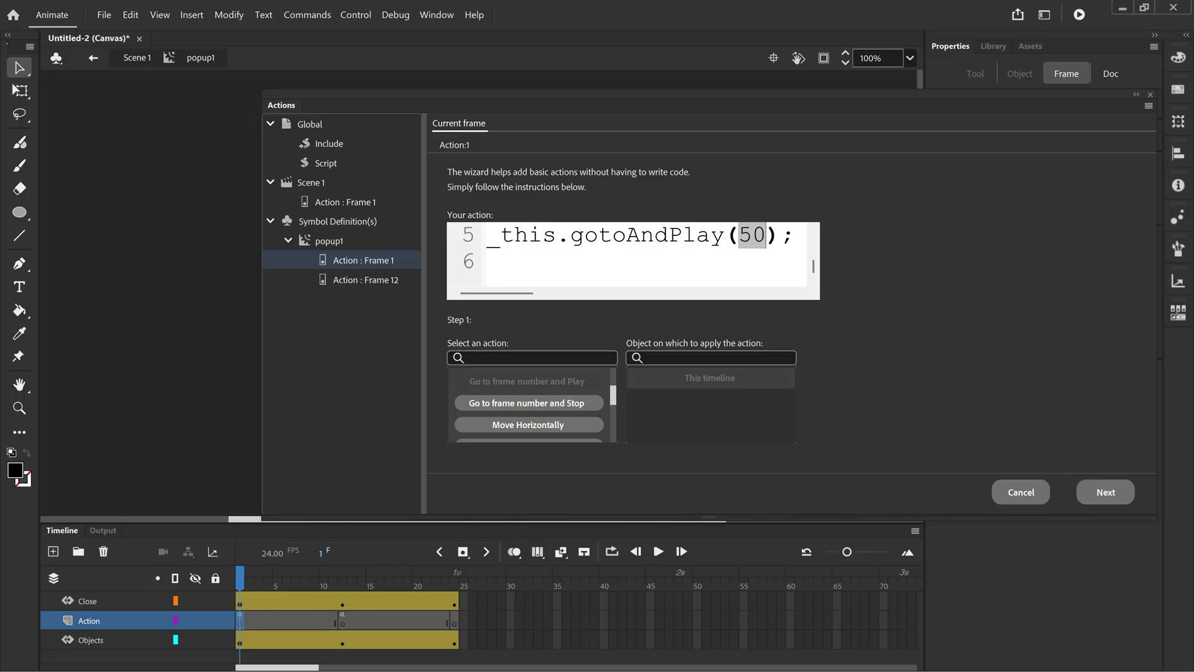
click(739, 235)
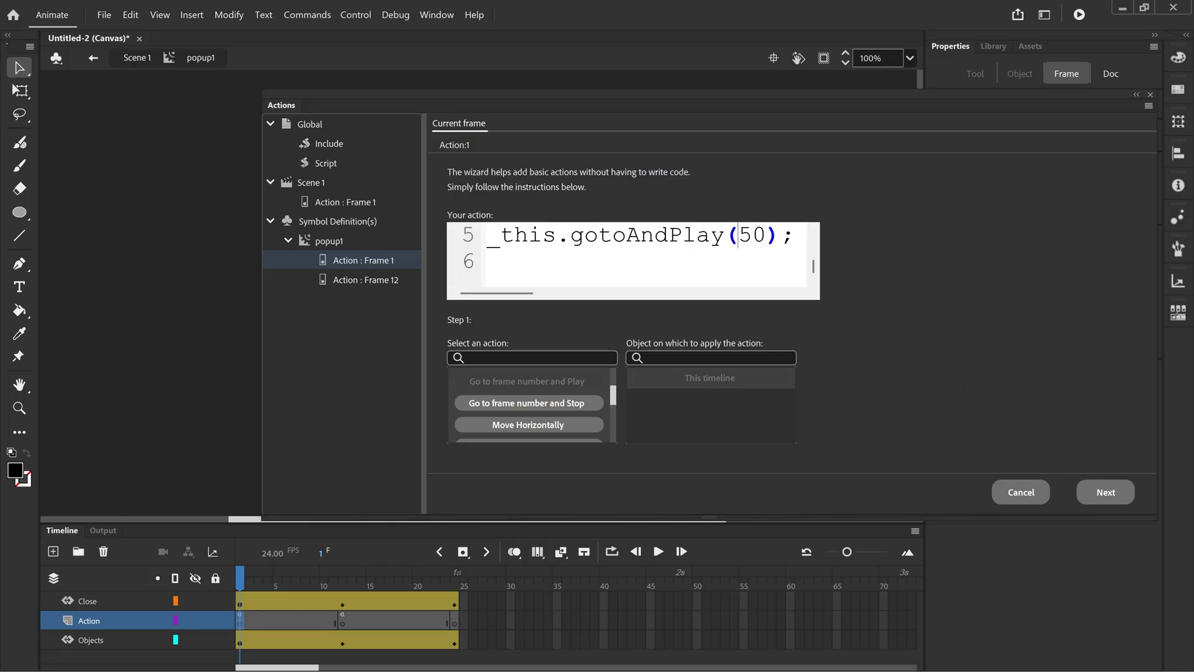
drag(738, 235, 767, 235)
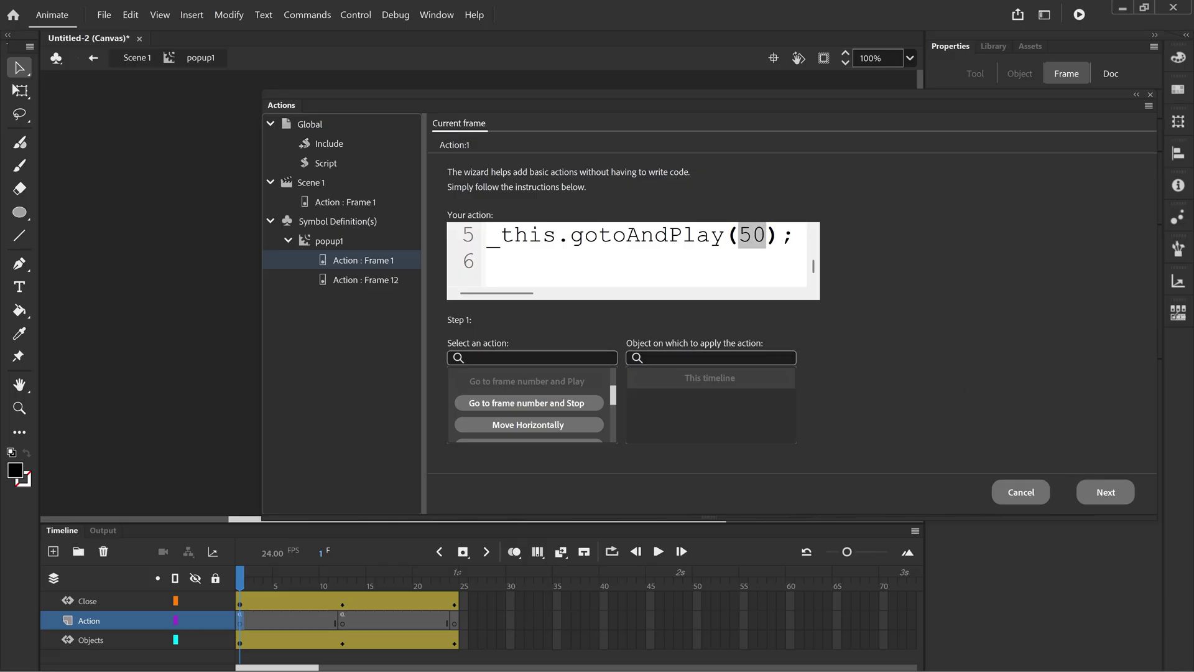
text(12)
Trigger the action On Mouse Click of the close instance, add the code to the frame and close the script editor.
click(1099, 491)
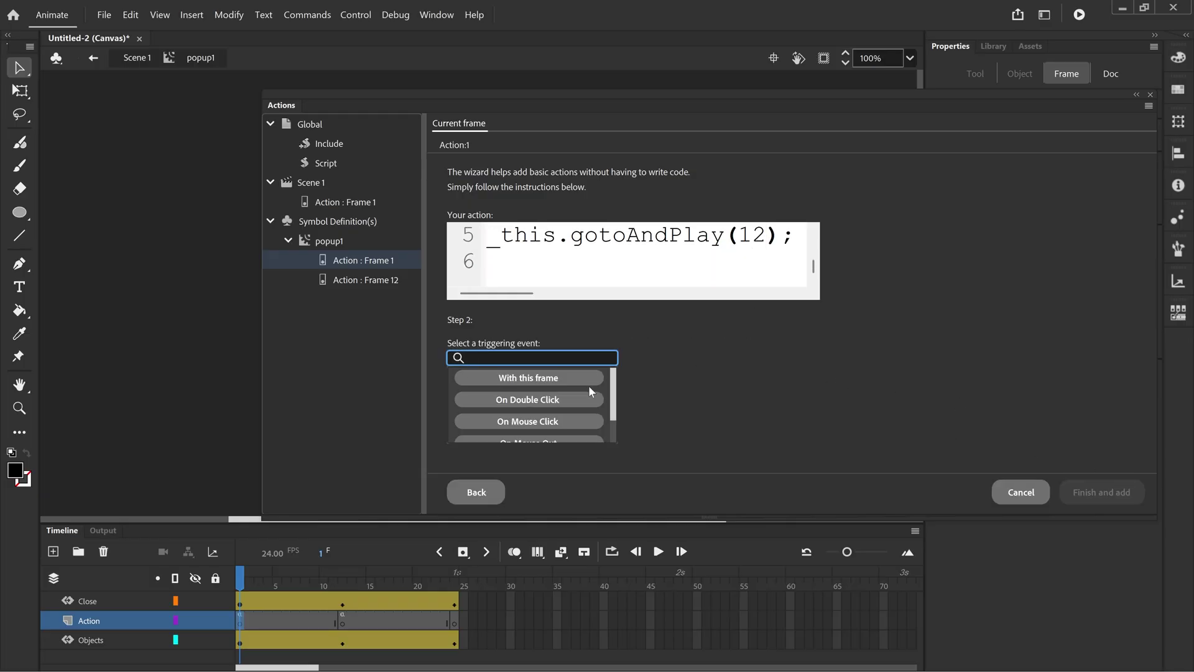
drag(613, 383, 614, 406)
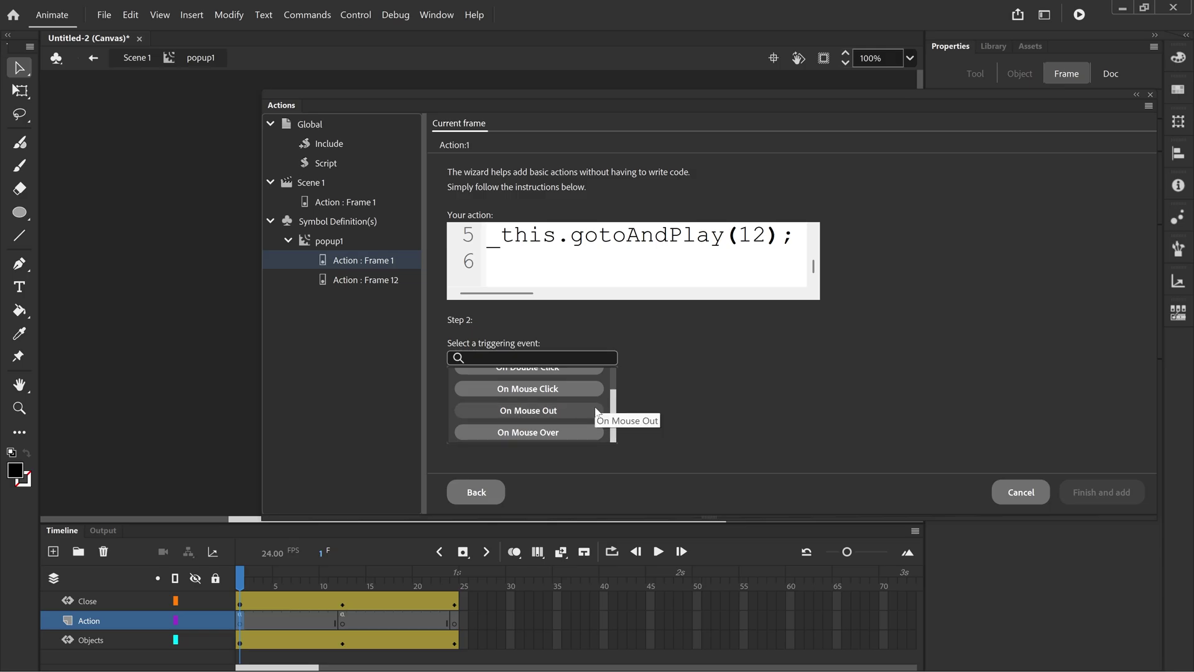
click(520, 388)
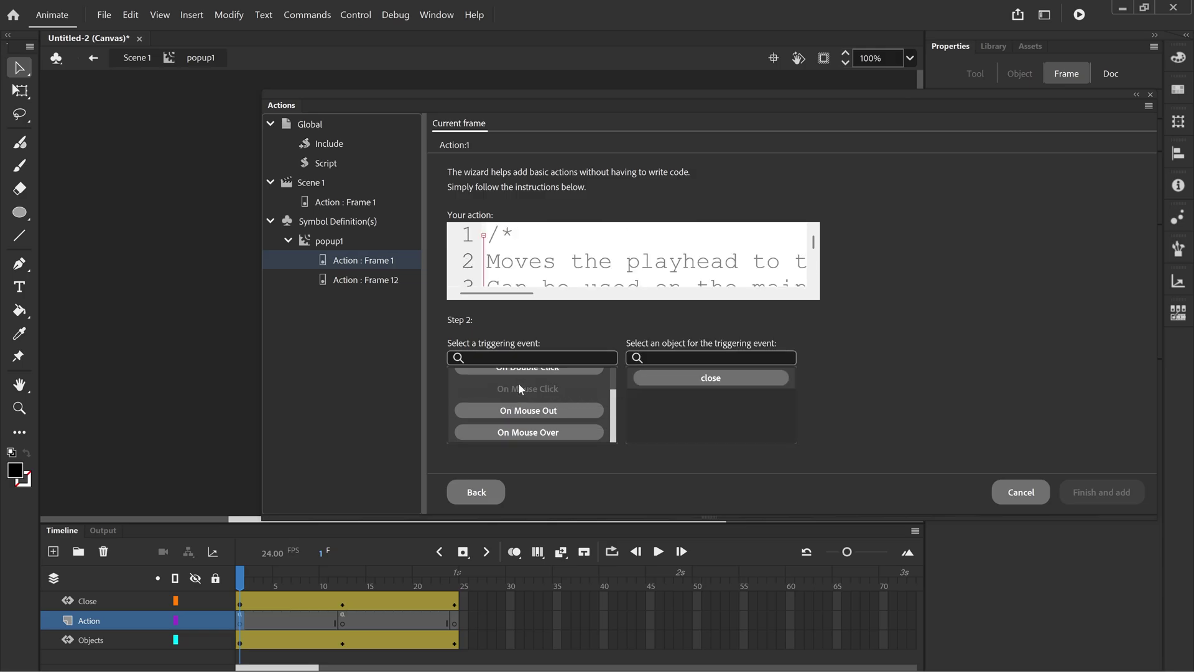
click(702, 380)
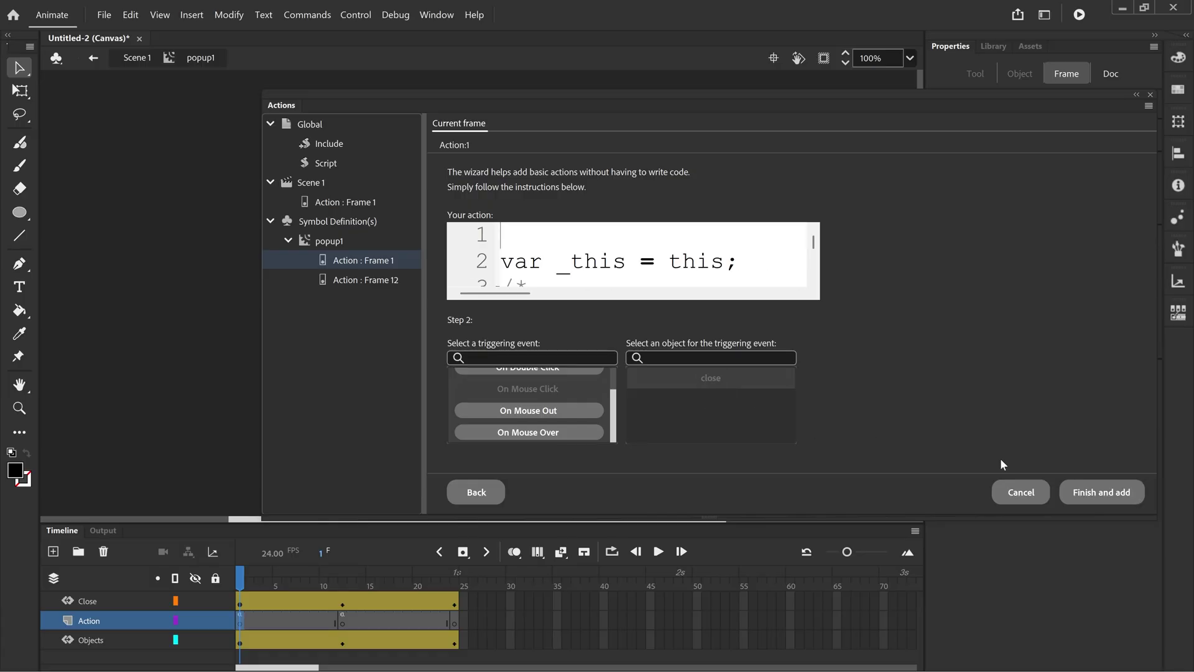
click(1096, 491)
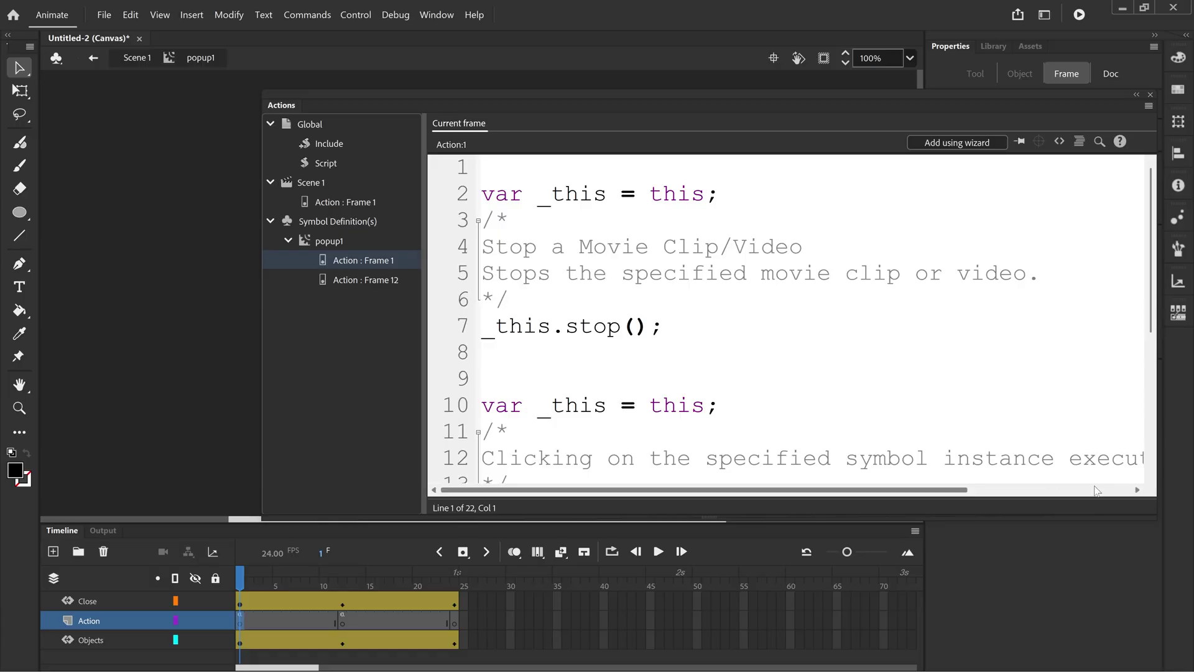
click(1151, 95)
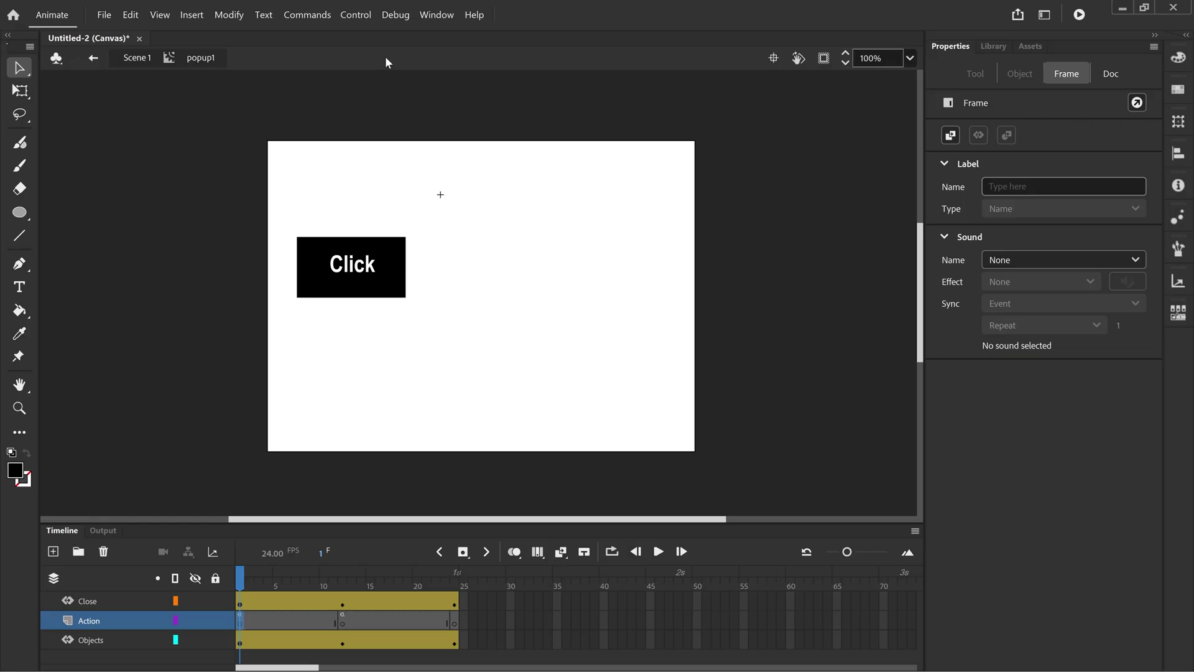
Return to Scene 1 and test the movie in the browser with the CLOSE button's action in place.
click(124, 58)
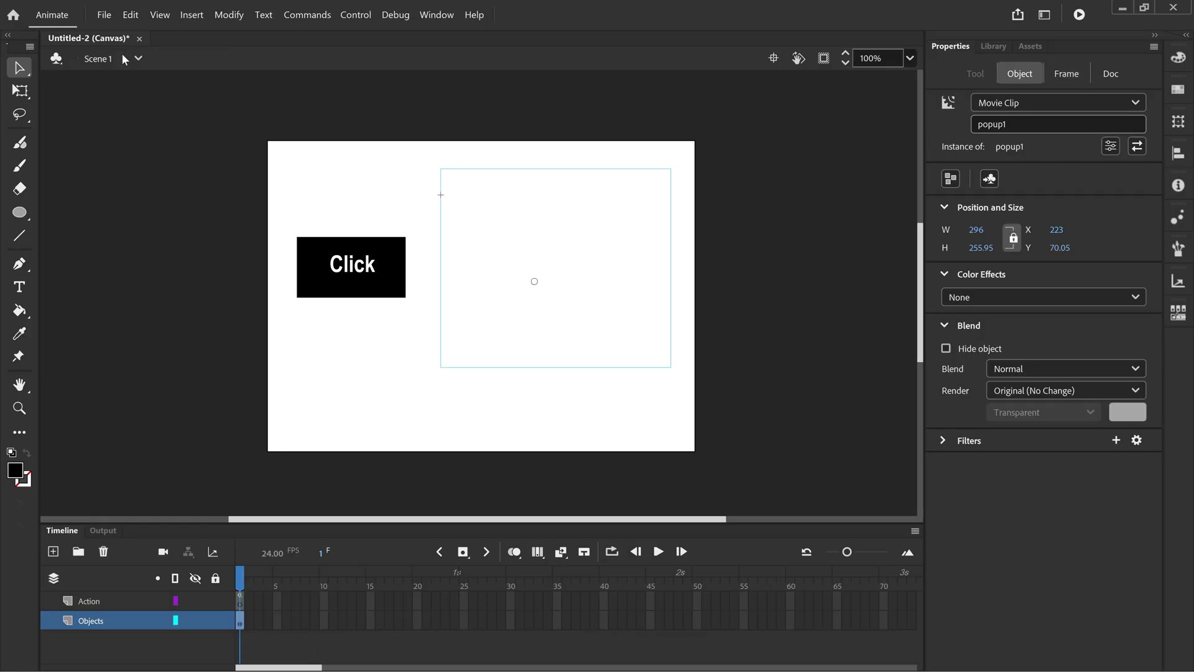
click(360, 15)
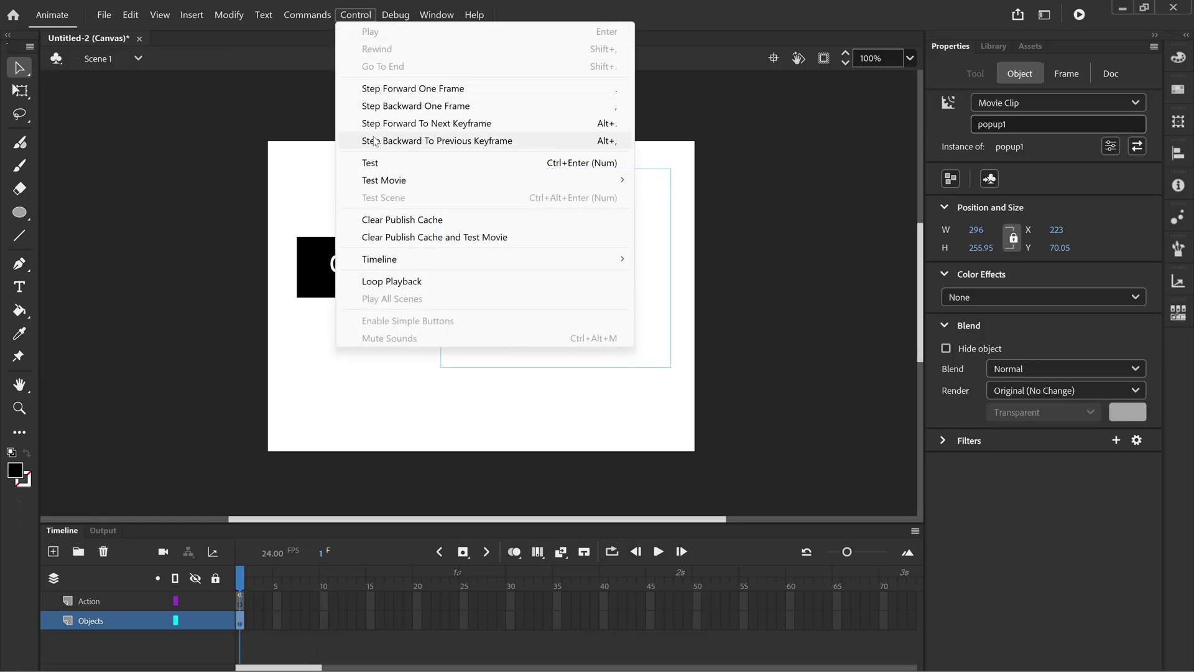
click(372, 162)
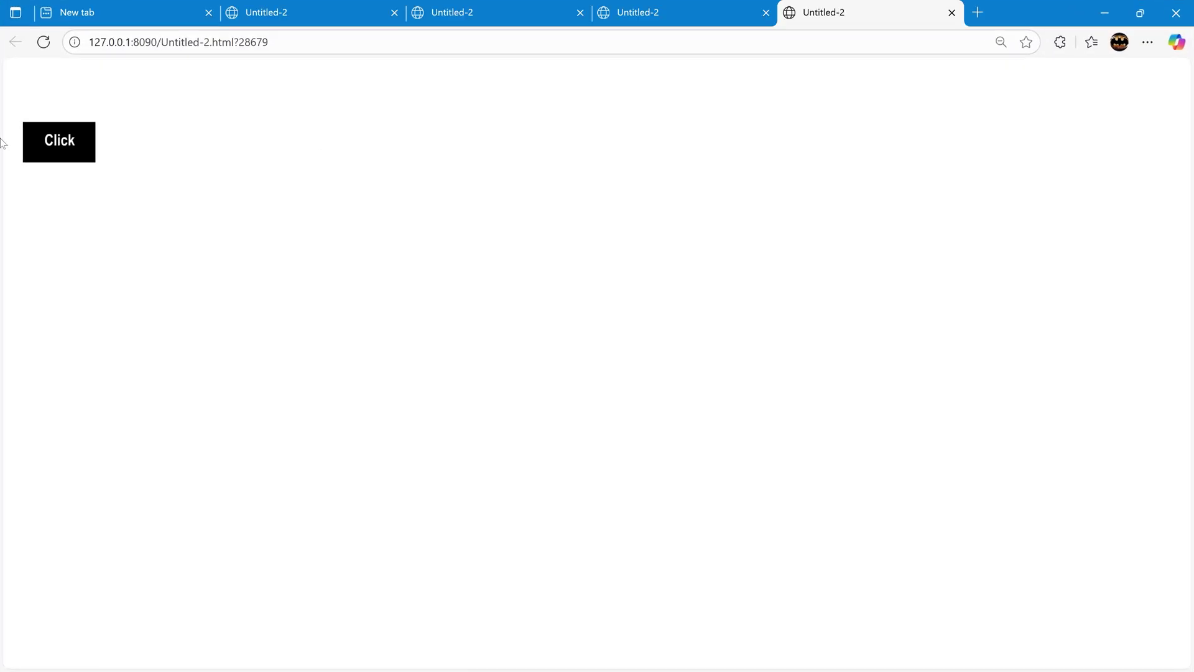
Open the popup with the Click button and dismiss it with its X button in the browser, then switch back to Animate.
click(54, 152)
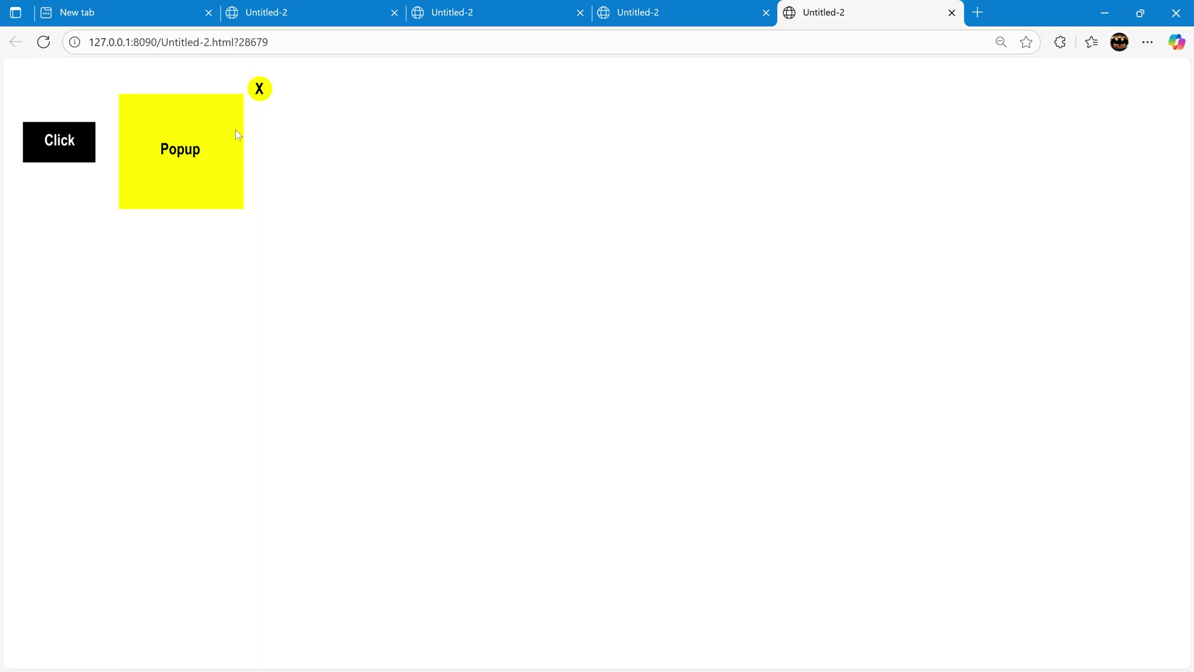
click(261, 91)
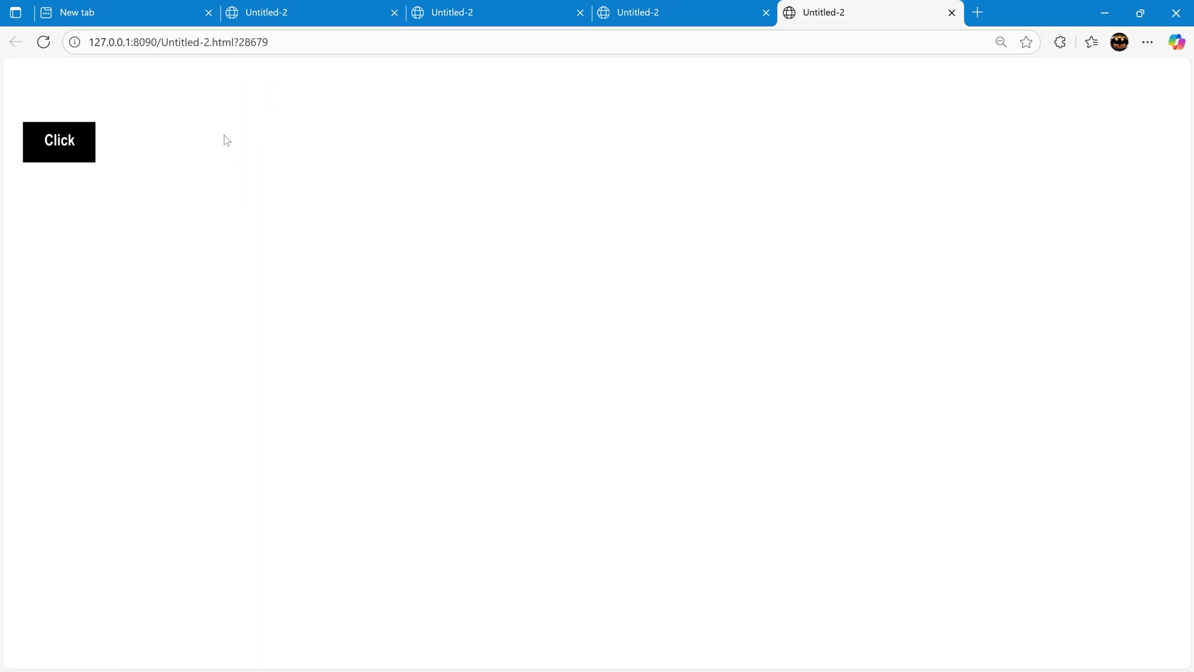
click(1104, 13)
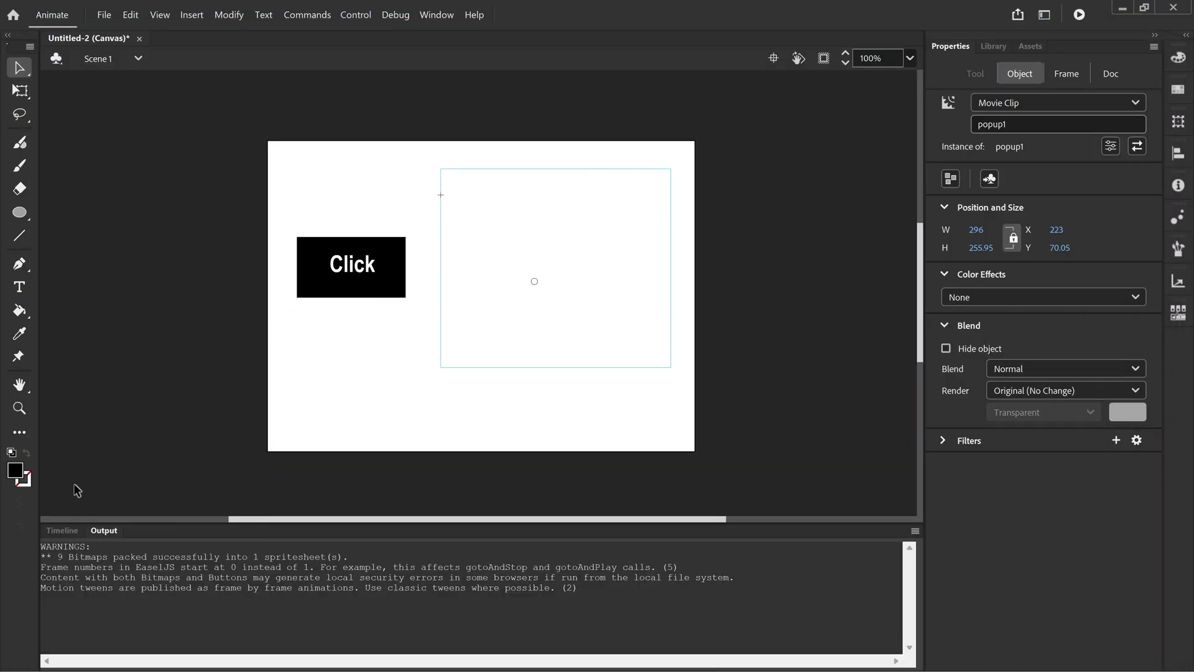
Show the timeline and open the CLOSE button symbol inside the popup1 movie clip for editing.
click(62, 531)
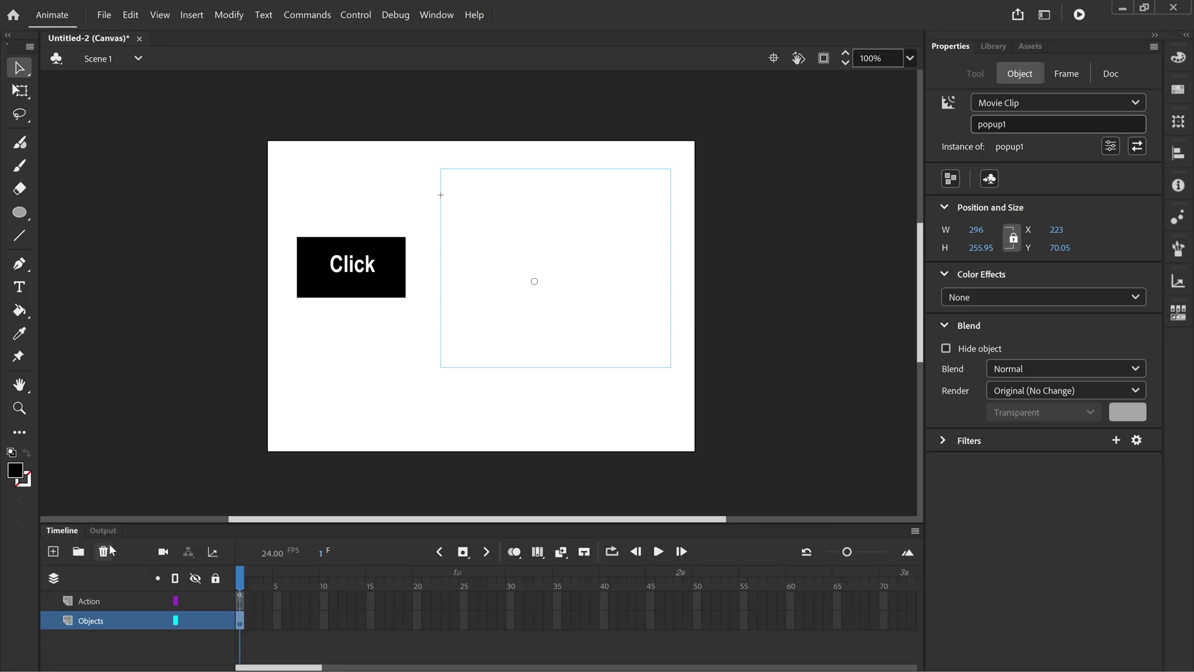
double_click(539, 264)
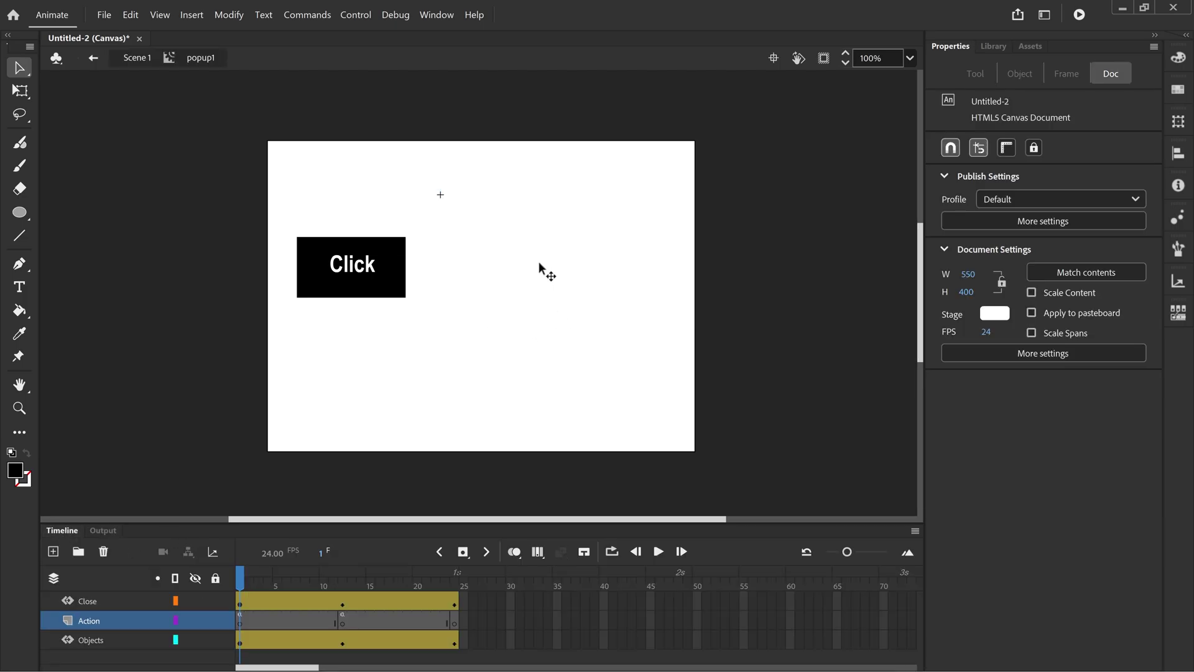
click(637, 193)
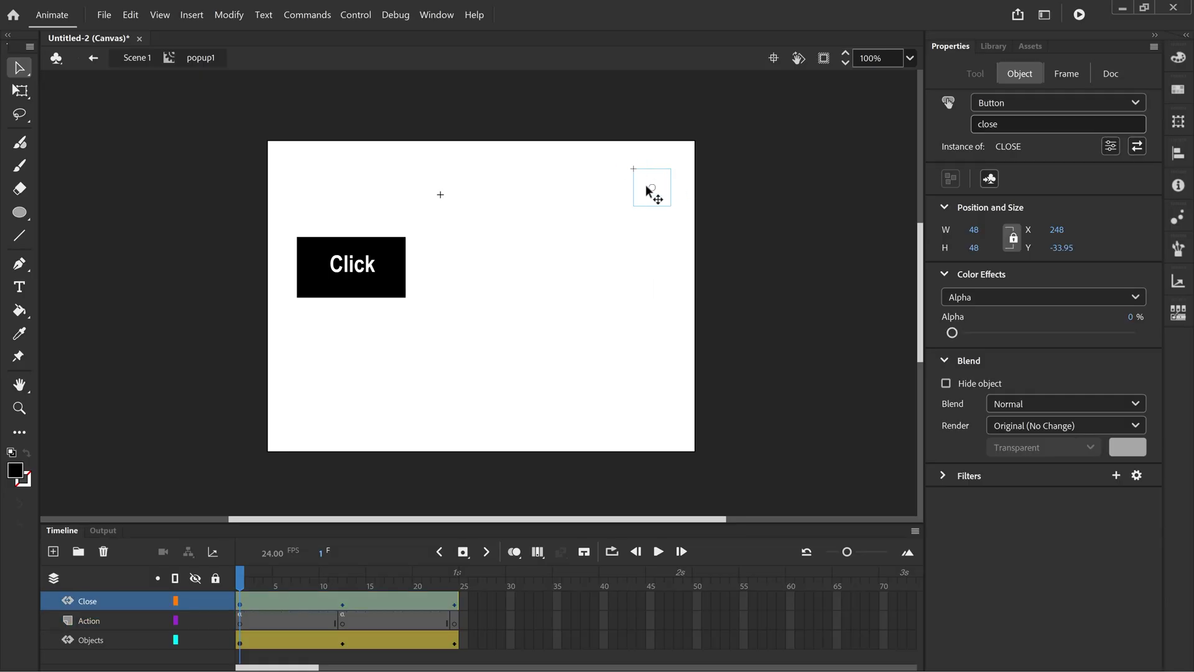
double_click(651, 192)
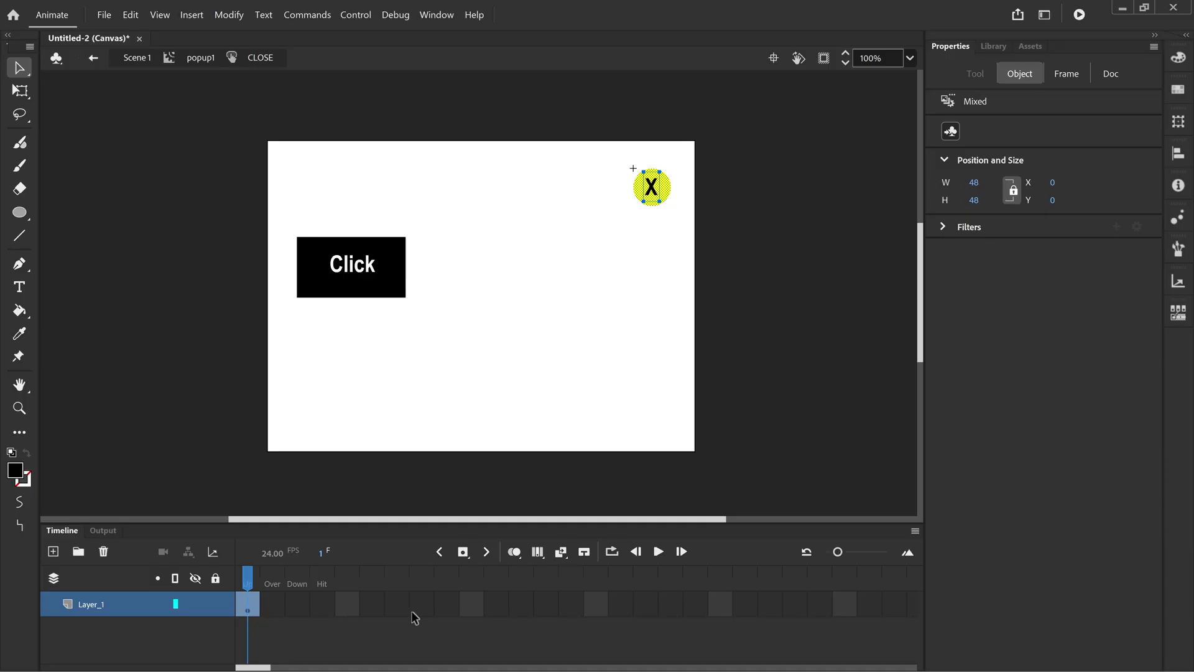
Add a keyframe to the CLOSE button's Over state and change the X text's fill to red.
click(464, 555)
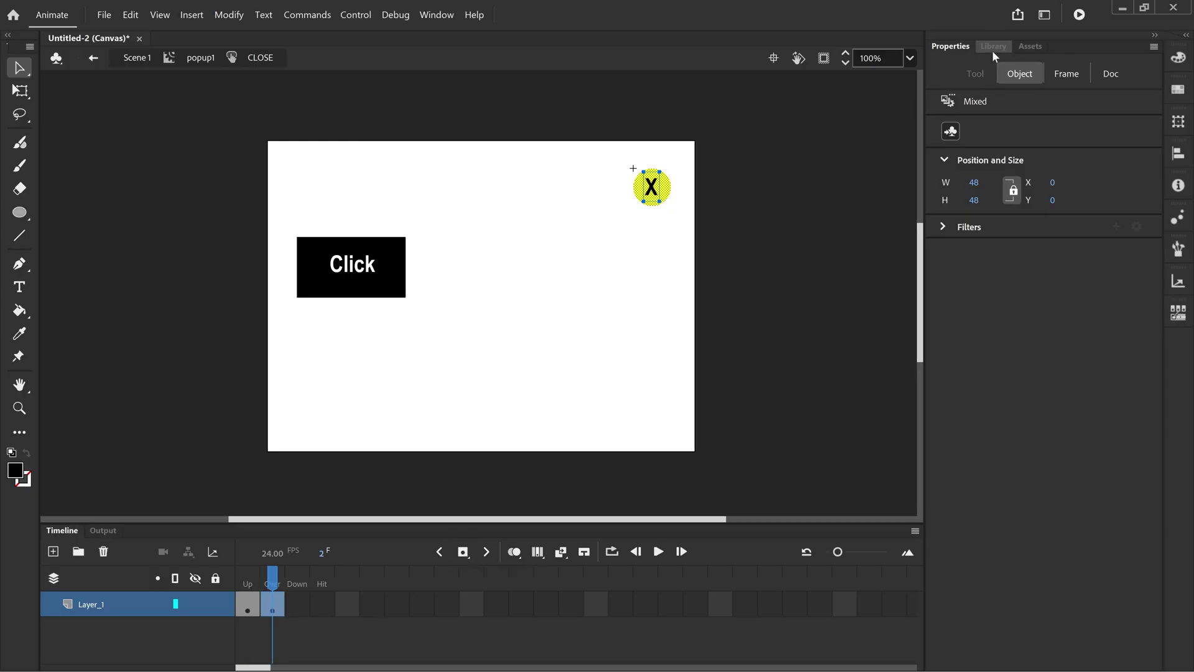
double_click(651, 185)
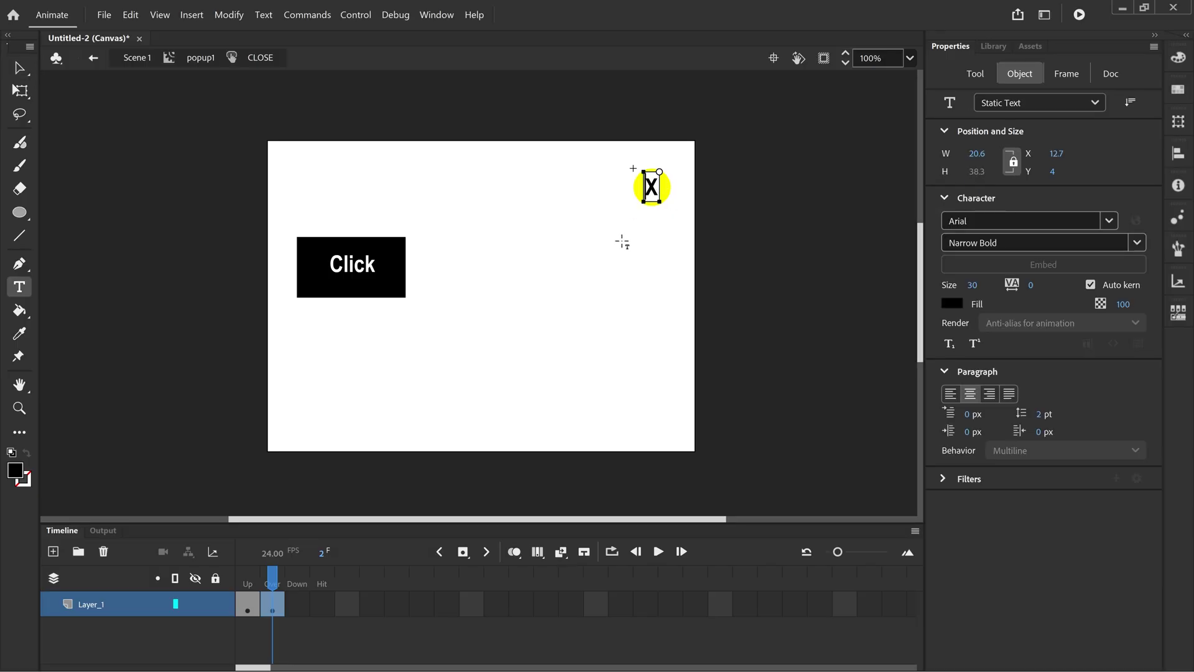
key(Escape)
click(19, 68)
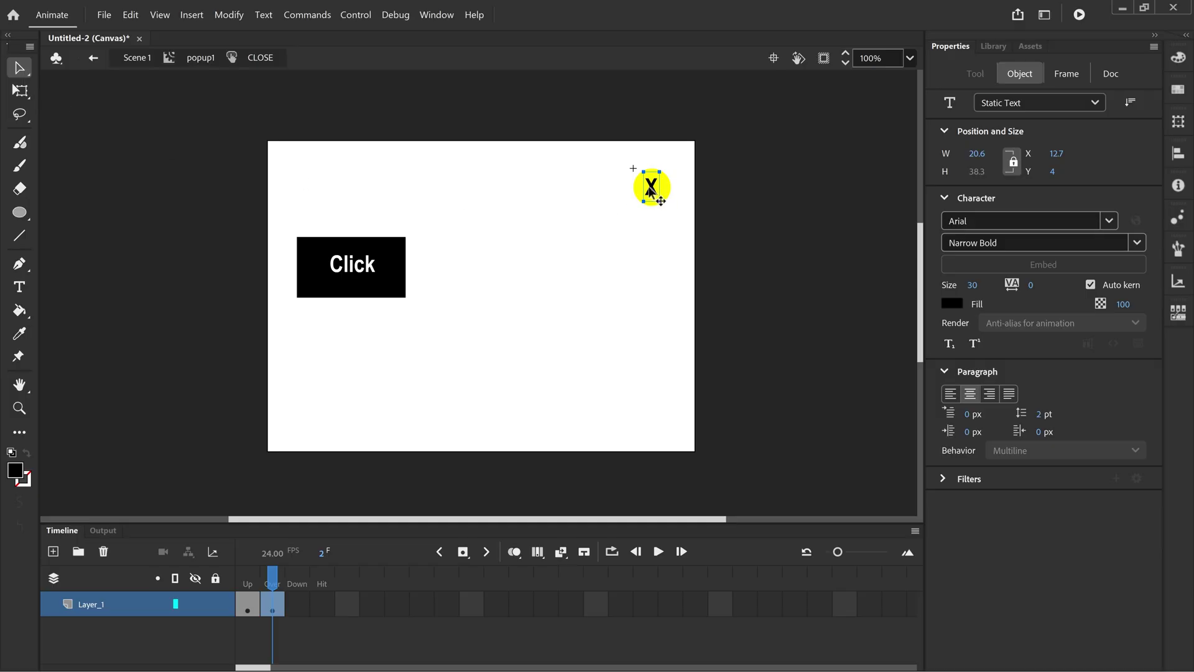
click(952, 303)
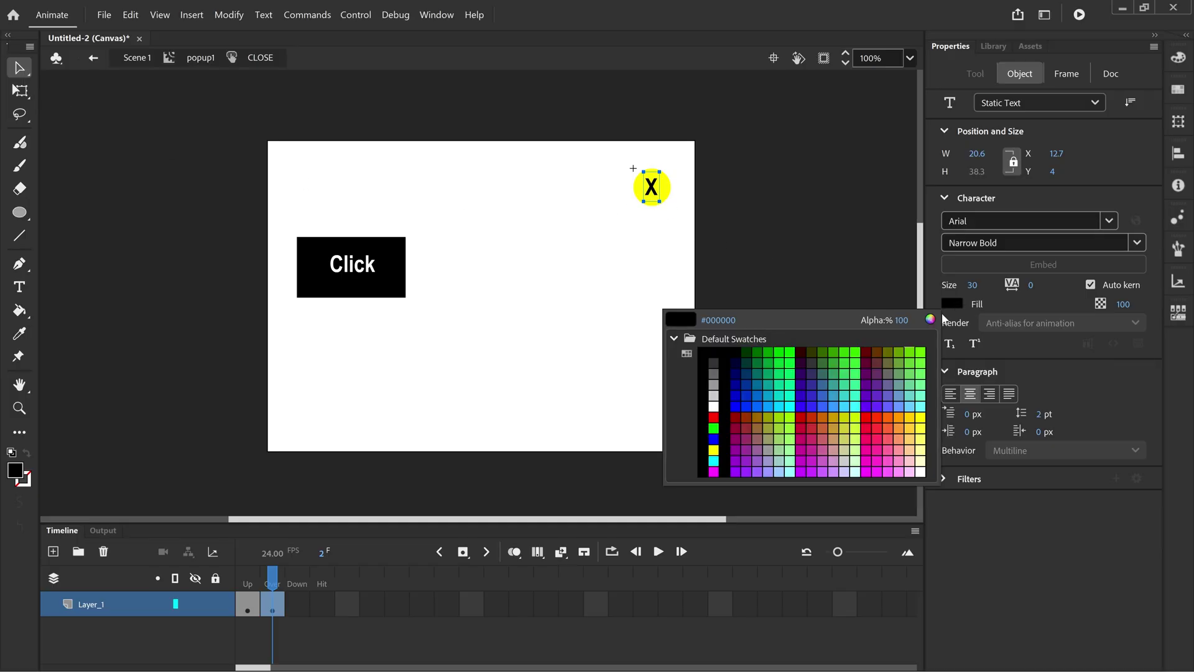
click(714, 416)
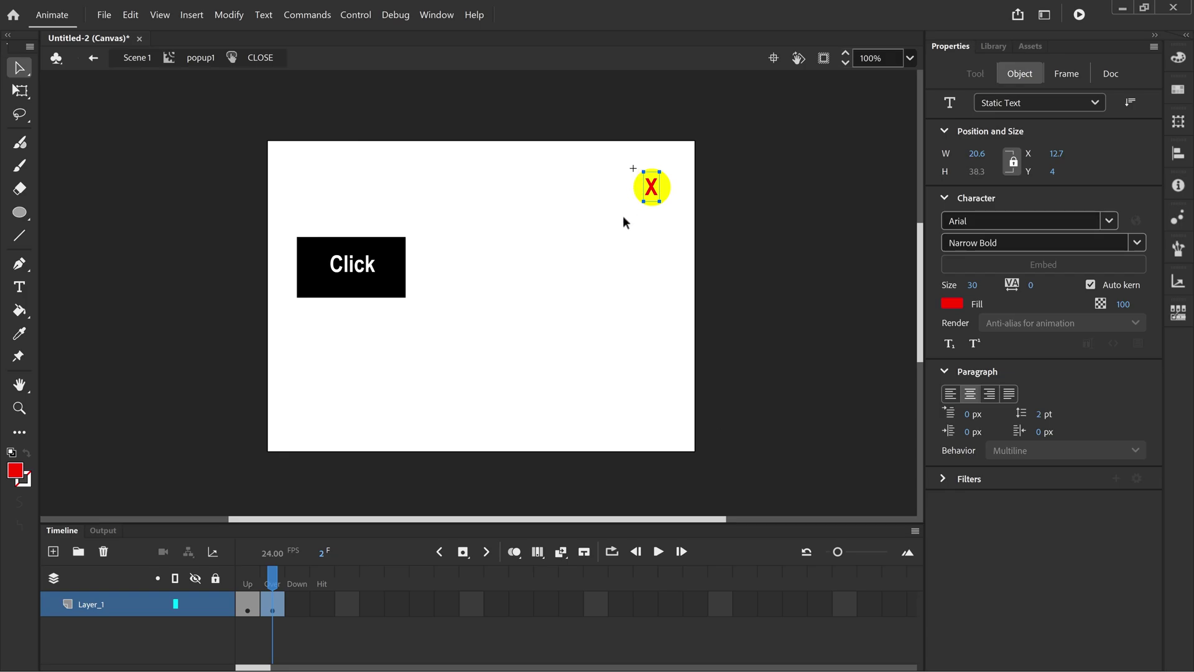
Add a keyframe to the CLOSE button's Down state and scale the circle and X together to 90%.
click(470, 560)
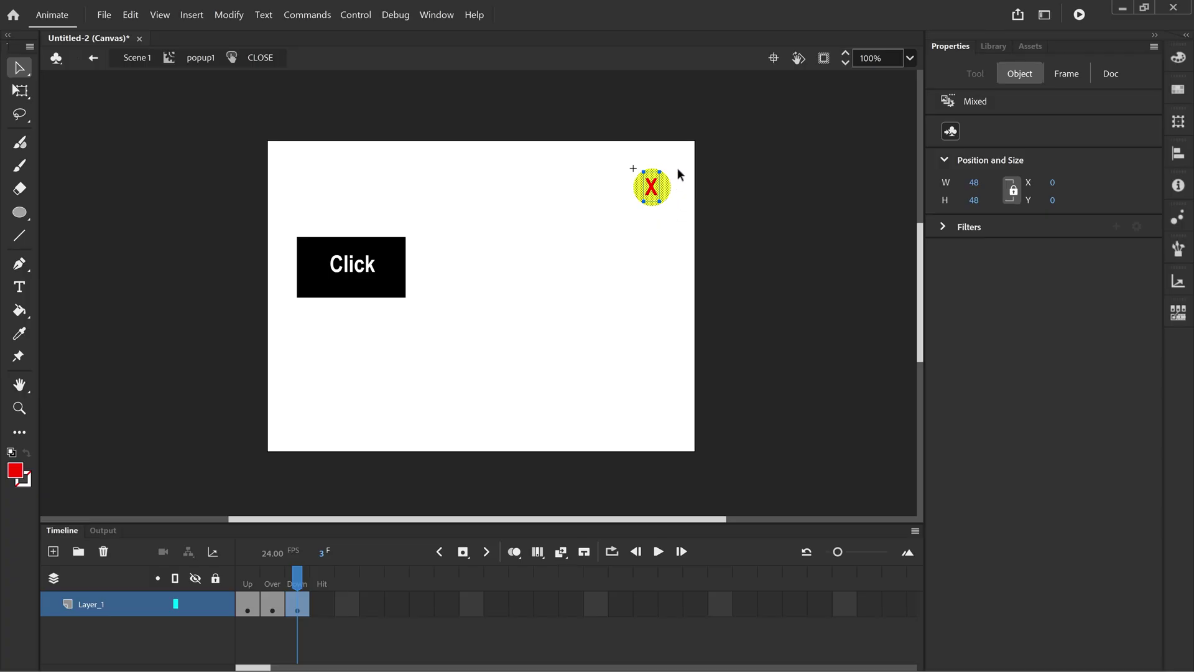
drag(678, 164, 622, 215)
click(1181, 127)
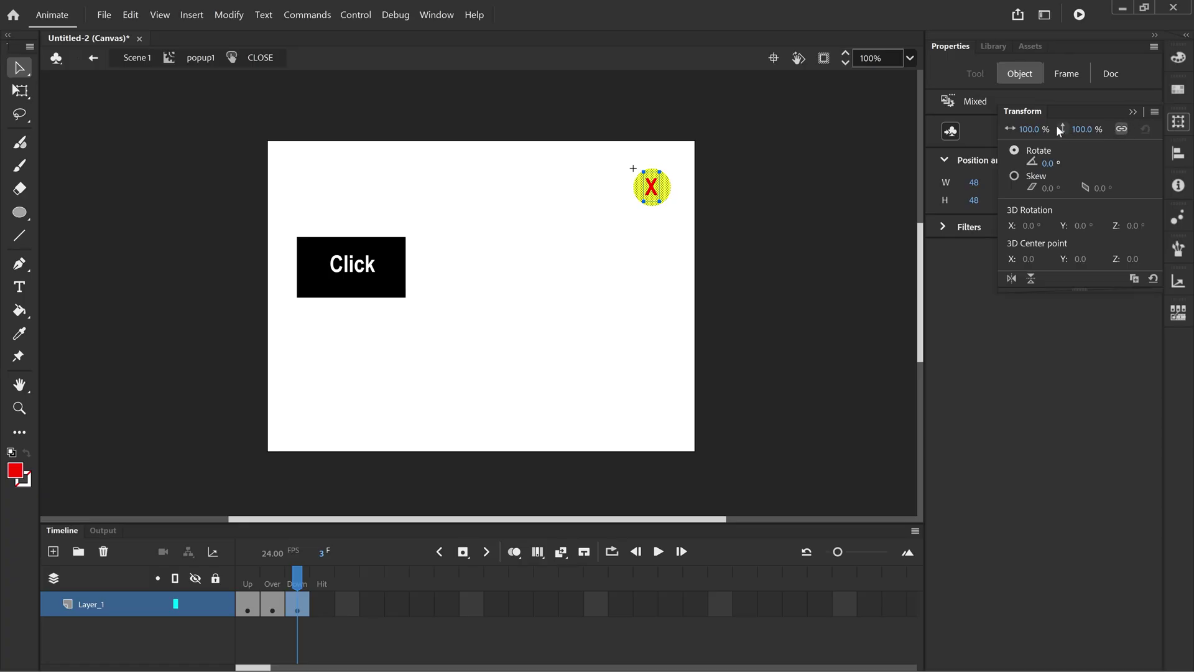
click(1031, 129)
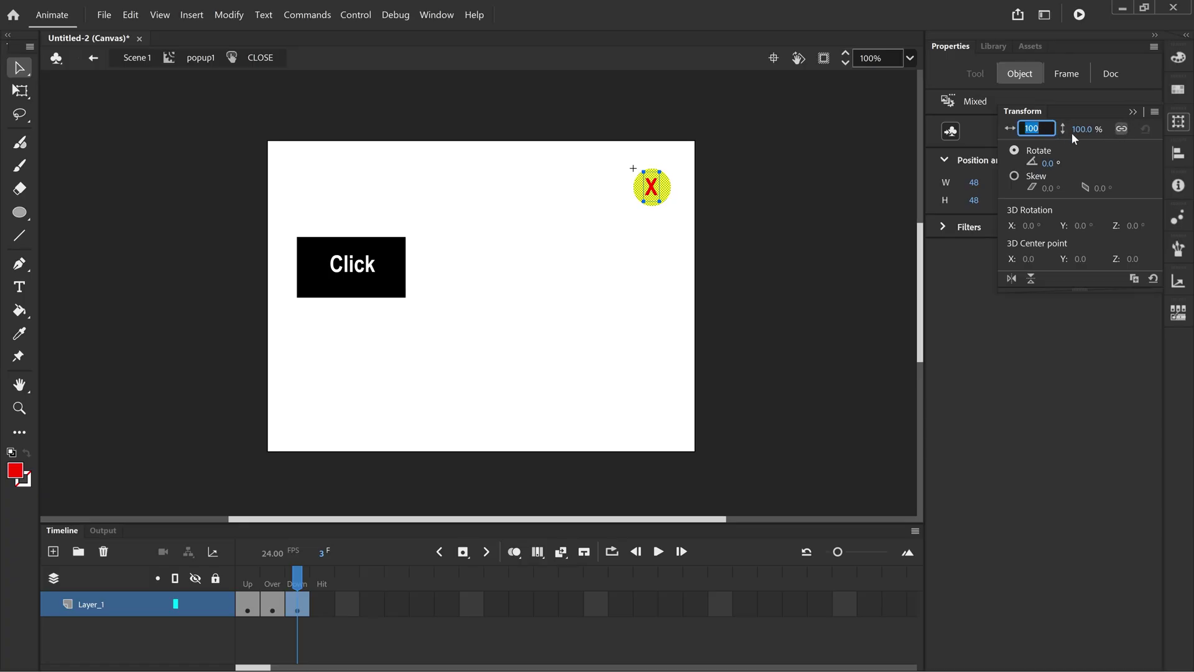
text(90)
key(Return)
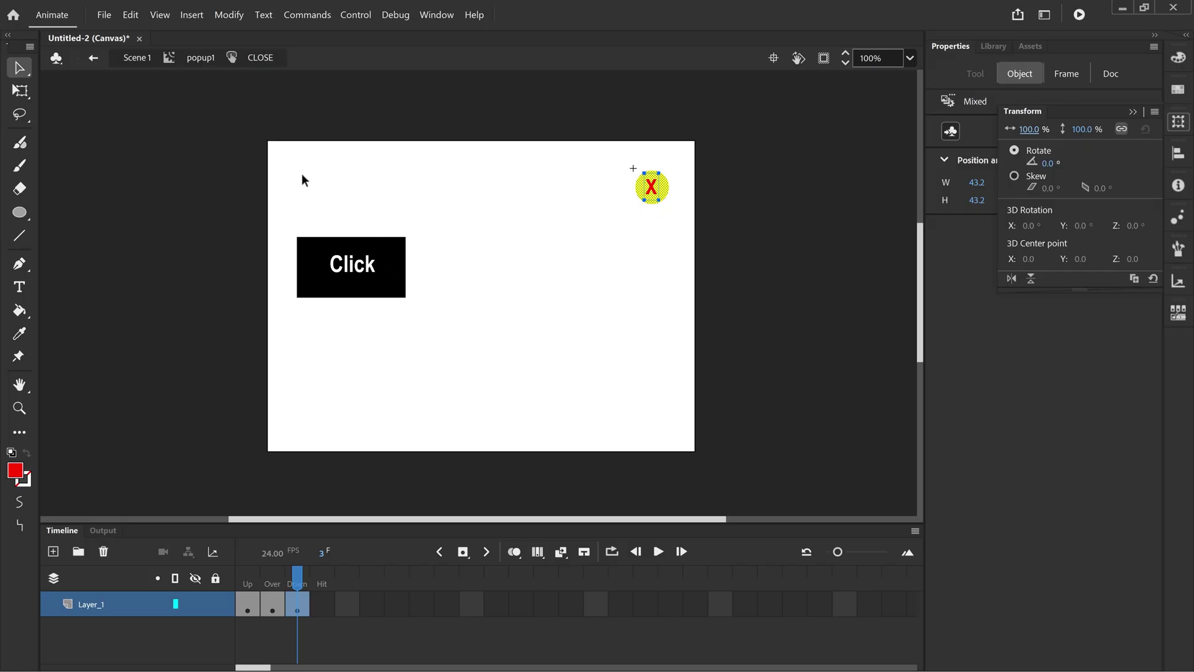
Return to Scene 1, test the movie in the browser, and open and close the popup to check the CLOSE button's states.
click(133, 57)
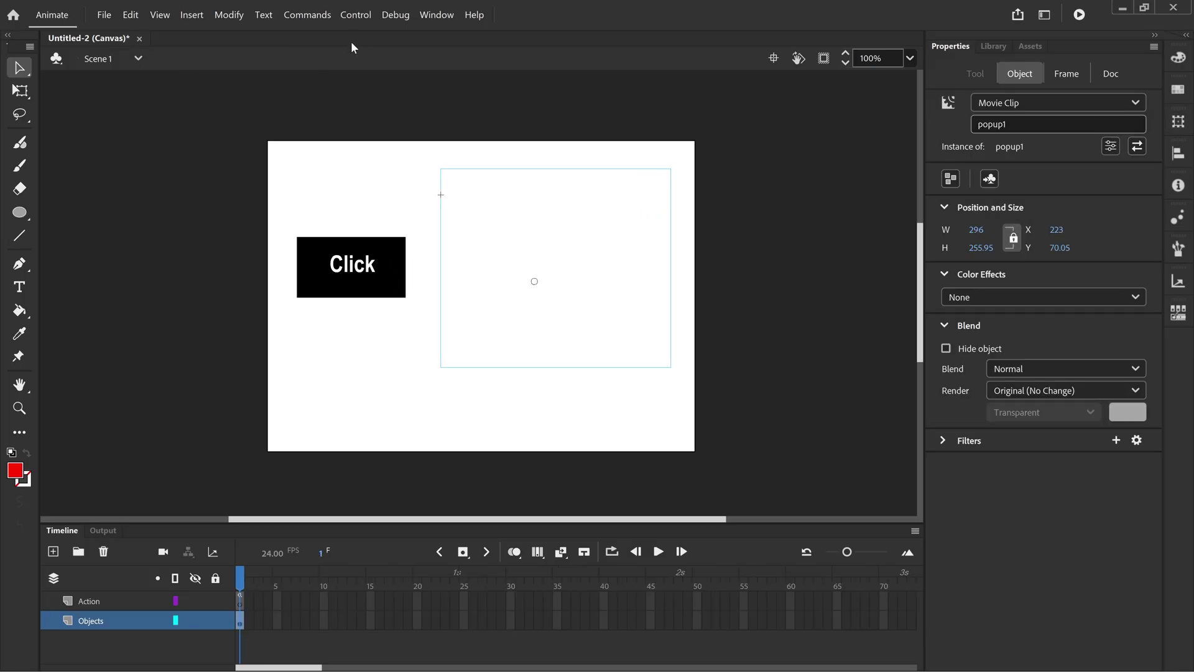
click(356, 15)
click(384, 163)
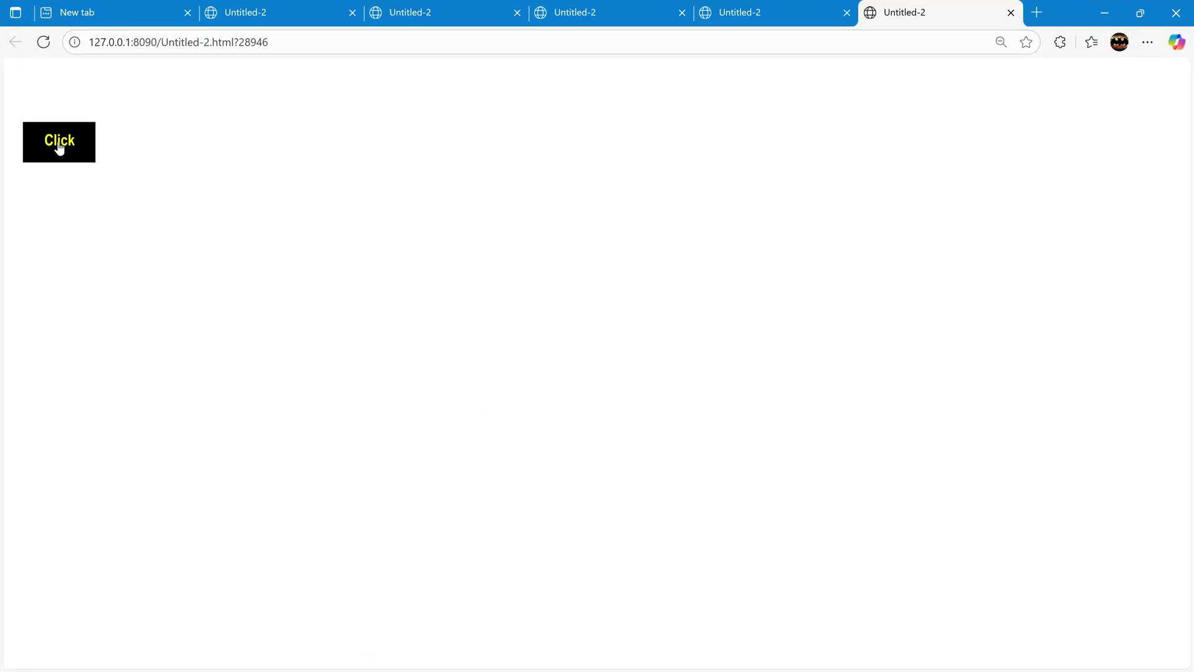
click(60, 148)
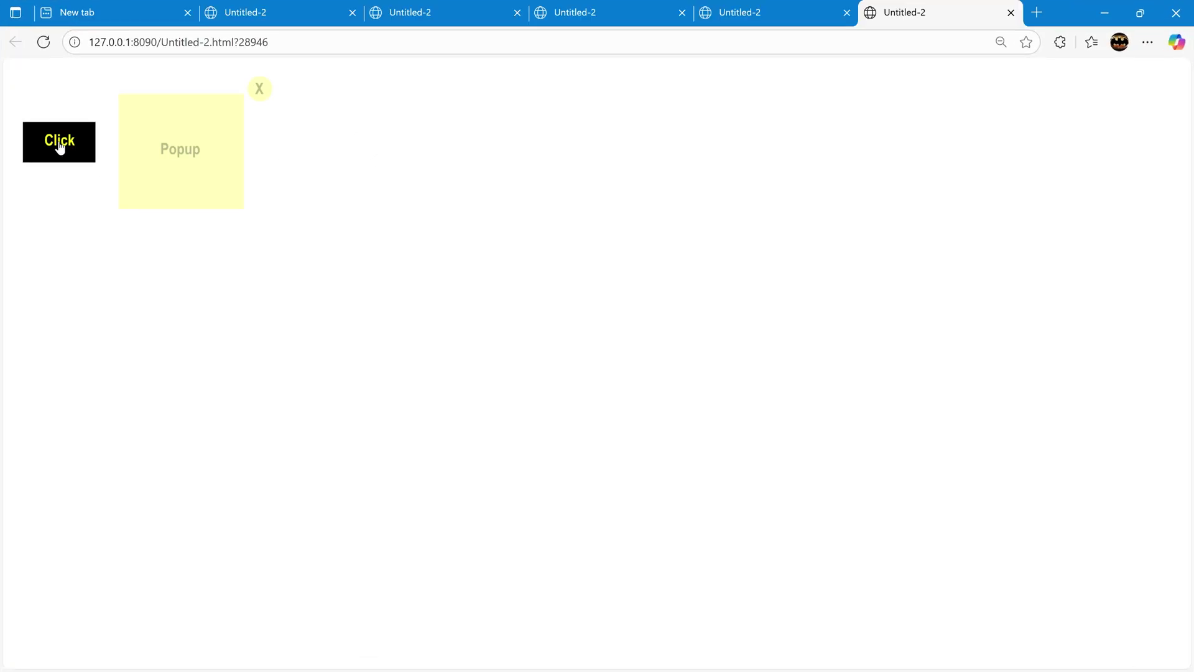
click(261, 94)
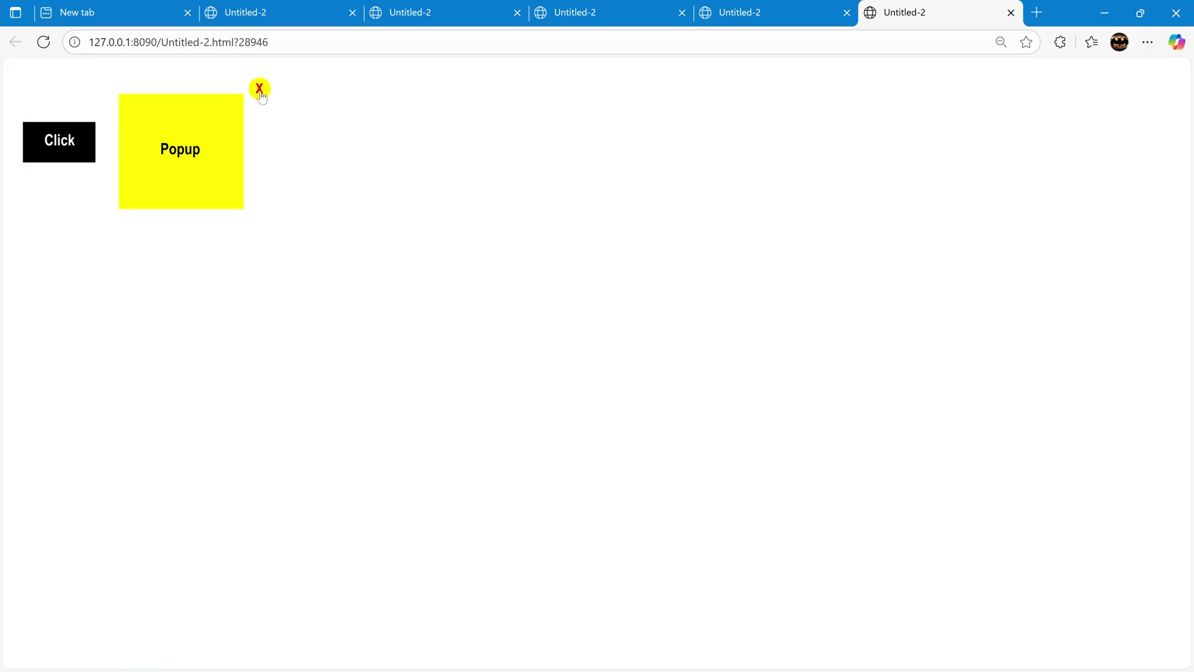
click(261, 92)
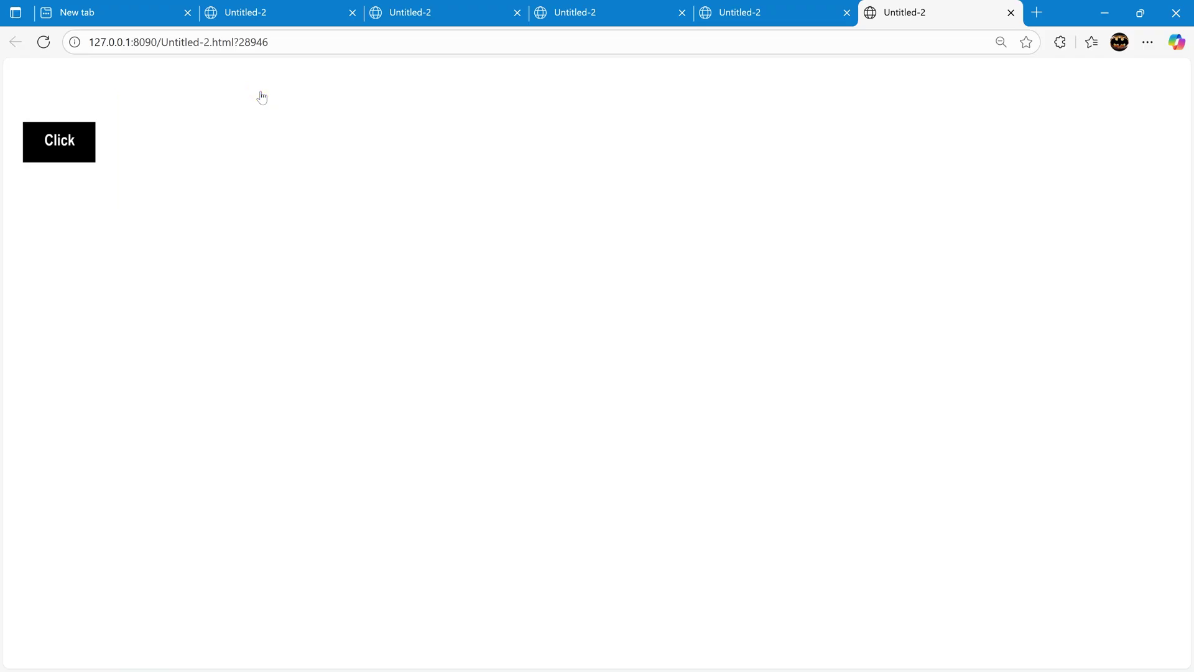